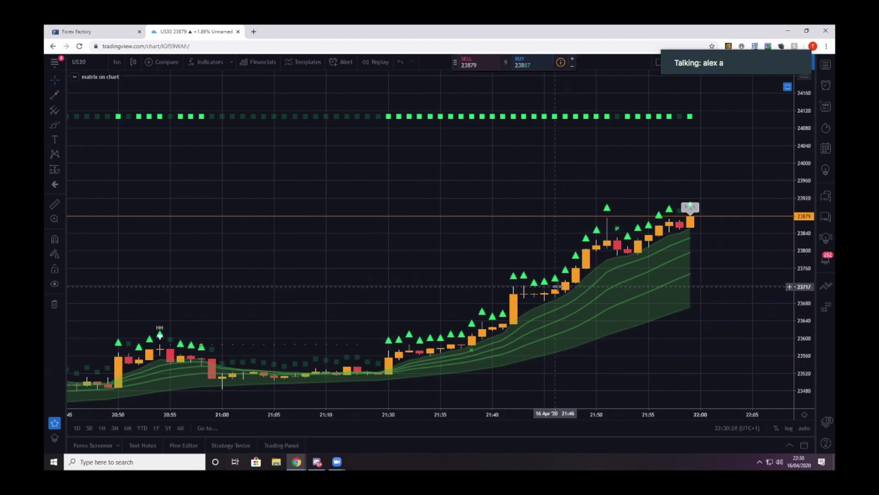
# - Zoom and pan the US30 chart back to the earlier 20:10–22:00 session
pyautogui.scroll(-5, 414, 132)
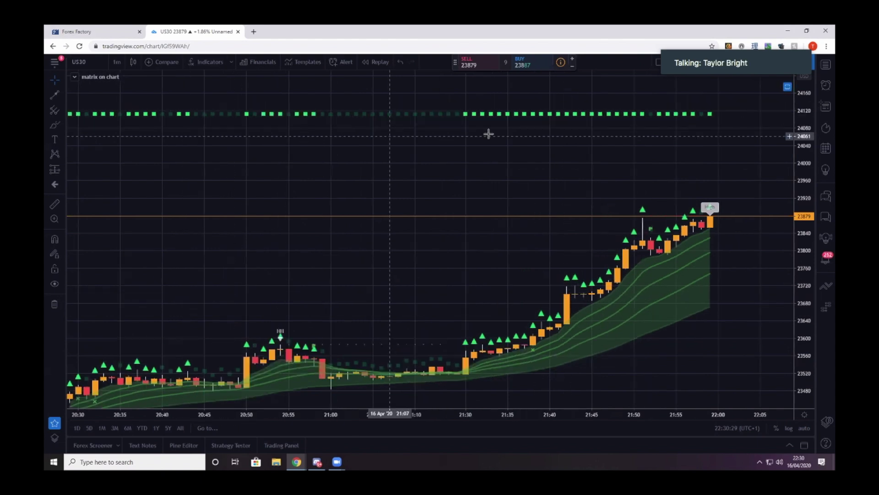
pyautogui.scroll(2, 364, 114)
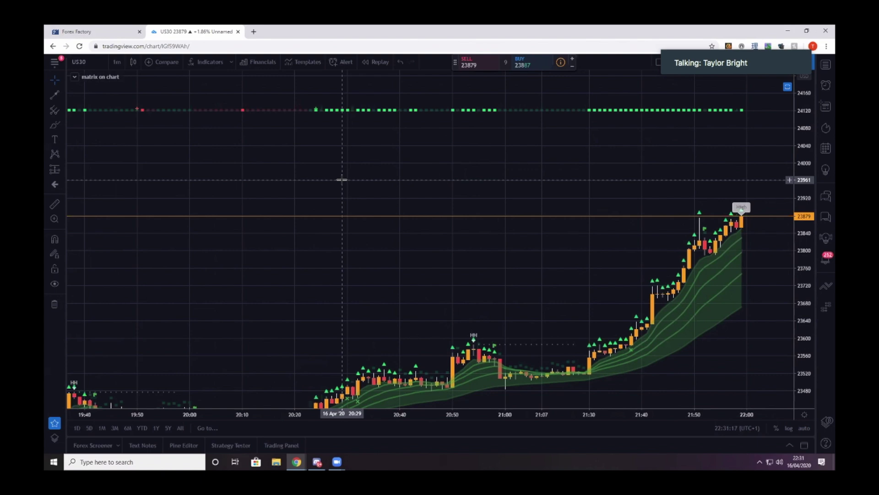
pyautogui.moveTo(494, 282); pyautogui.dragTo(486, 228)
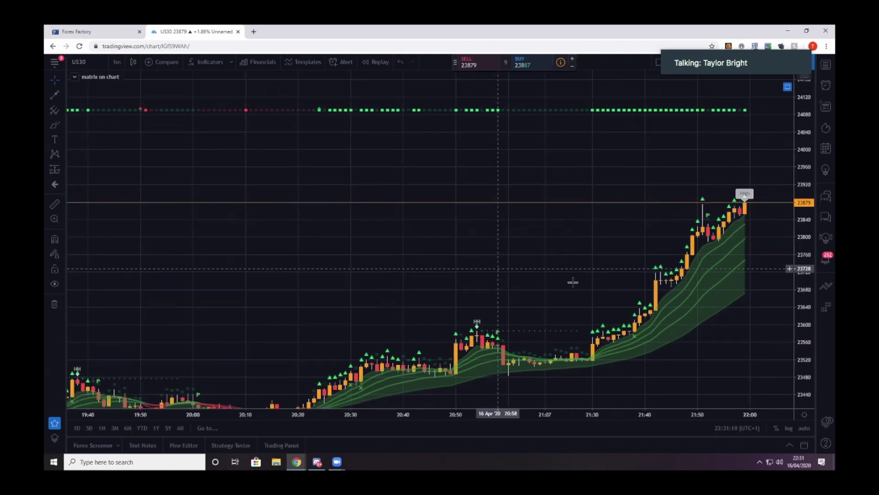
pyautogui.moveTo(284, 189); pyautogui.dragTo(328, 115)
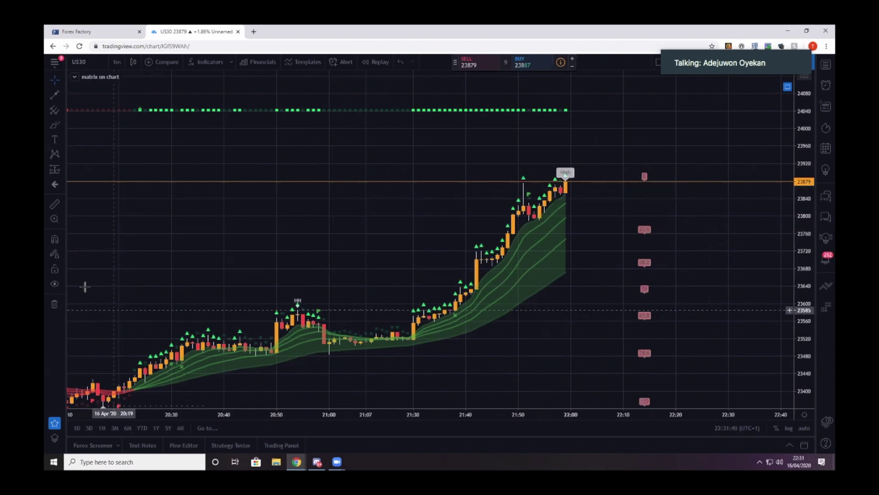
# - Measure the US30 move from the 21:31 candle to the 21:51 high, then restore the Matrix Momentum pane
pyautogui.click(54, 205)
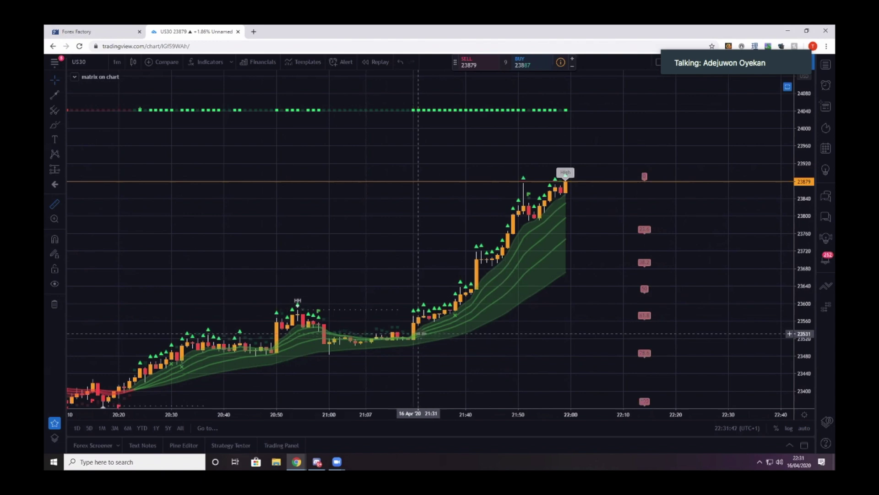
pyautogui.moveTo(420, 323); pyautogui.dragTo(443, 299)
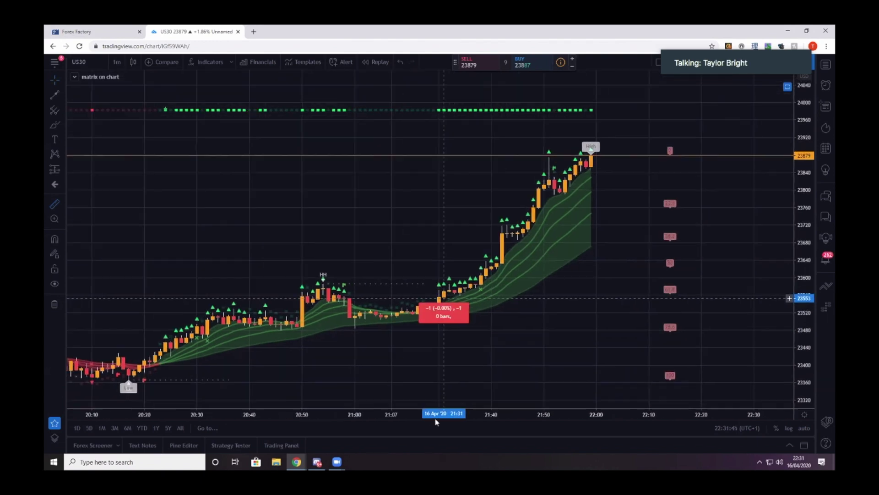
pyautogui.moveTo(538, 197); pyautogui.dragTo(554, 189)
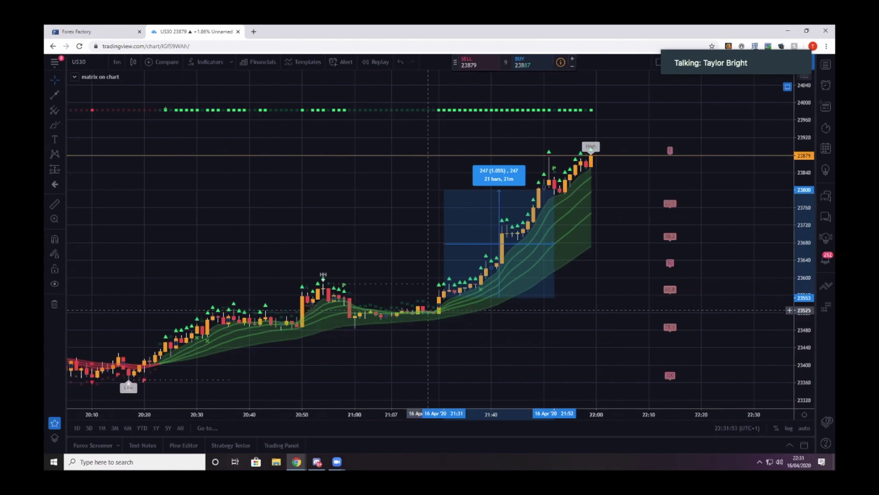
pyautogui.doubleClick(552, 287)
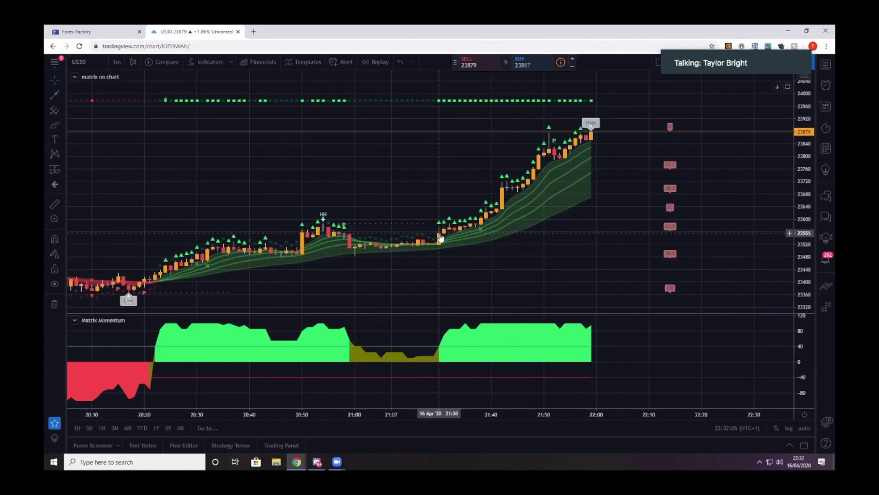
pyautogui.click(55, 203)
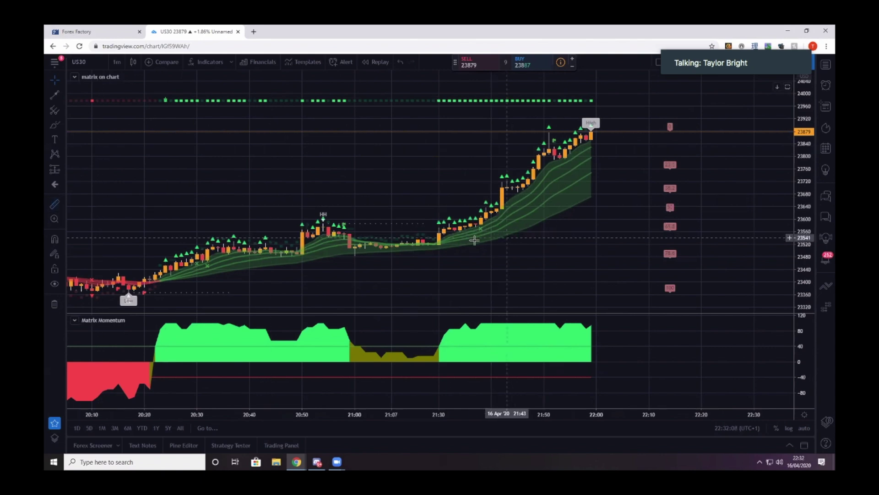
pyautogui.click(444, 232)
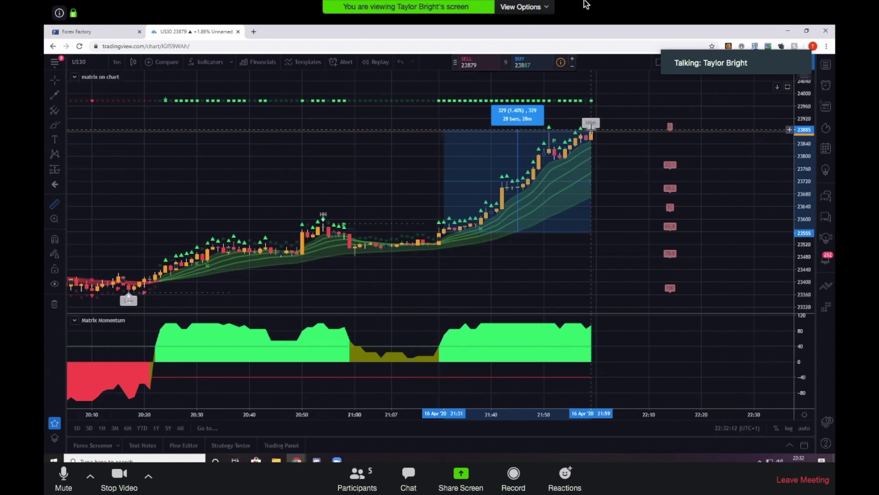
pyautogui.click(591, 132)
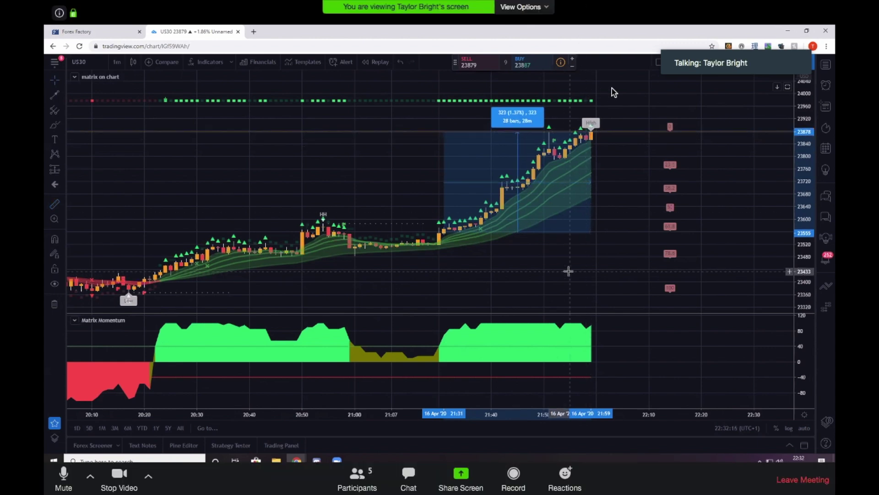
pyautogui.click(569, 254)
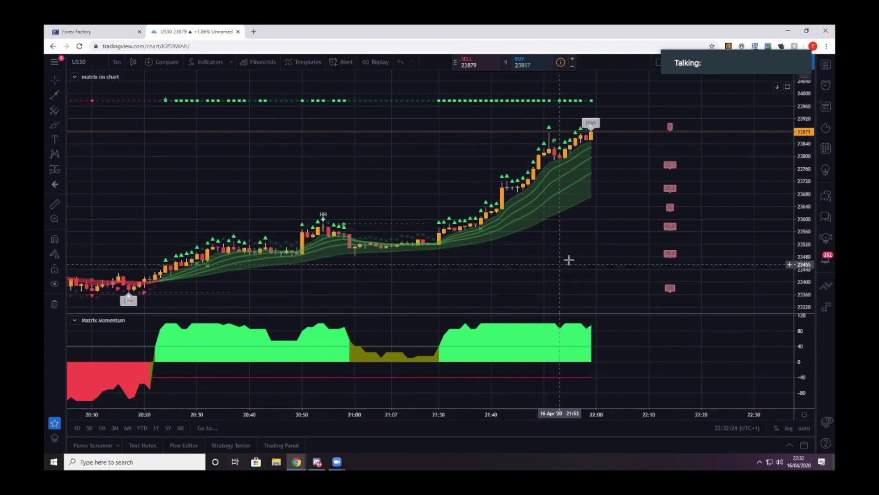
# - Pan to earlier candles, measure 20:25 to 20:59 (34 bars), then clear the measurement
pyautogui.scroll(-3, 566, 269)
pyautogui.moveTo(512, 309); pyautogui.dragTo(561, 309)
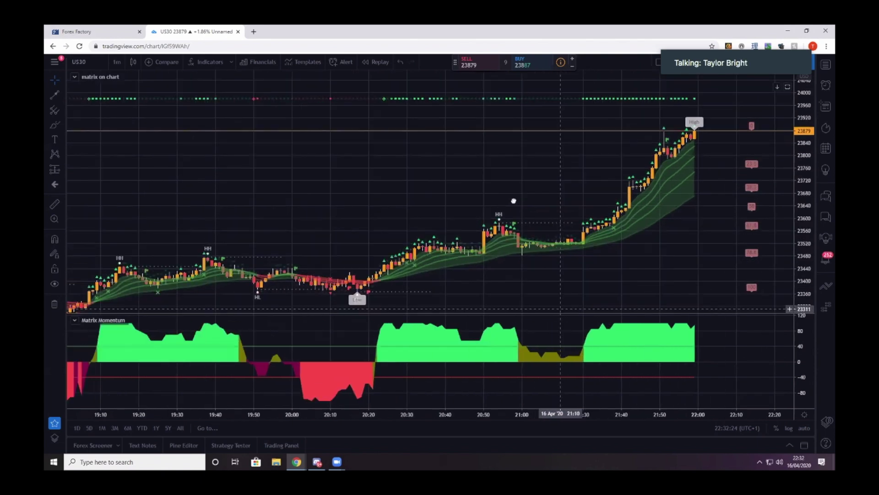
pyautogui.moveTo(464, 185)
pyautogui.mouseDown()
pyautogui.moveTo(651, 258)
pyautogui.moveTo(460, 185)
pyautogui.mouseUp()
pyautogui.moveTo(617, 264); pyautogui.dragTo(609, 263)
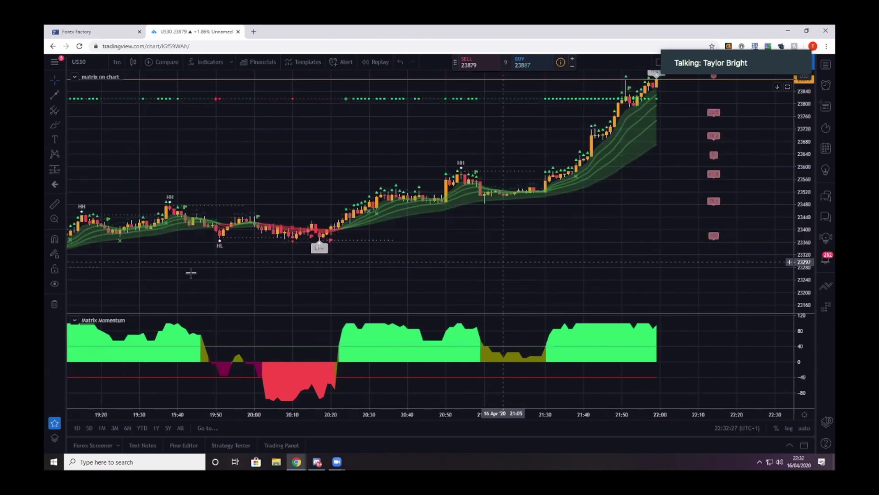
pyautogui.scroll(1, 358, 268)
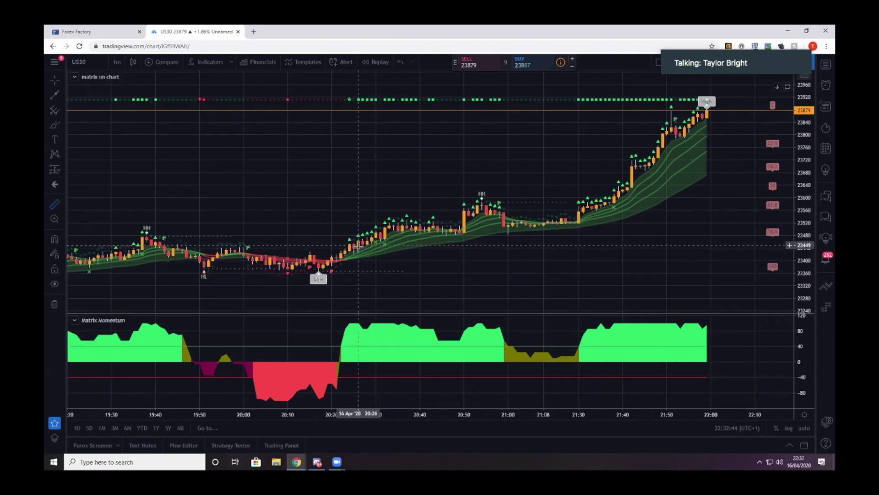
pyautogui.click(355, 245)
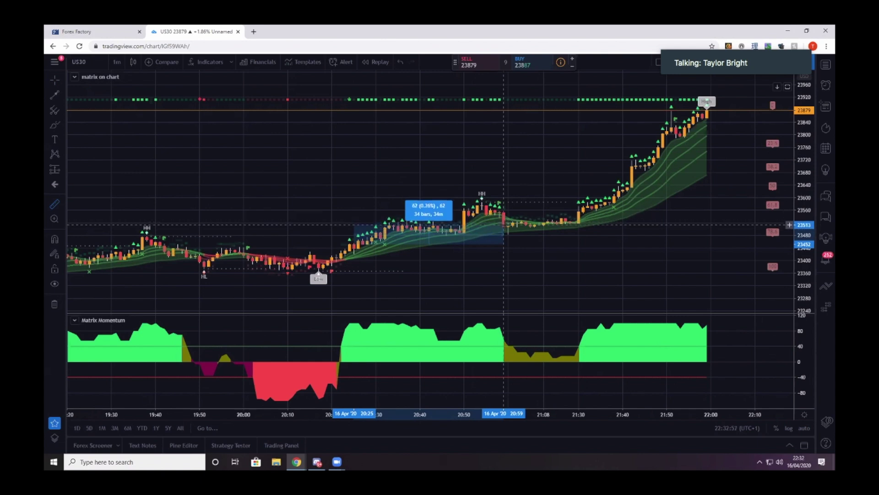
pyautogui.click(503, 225)
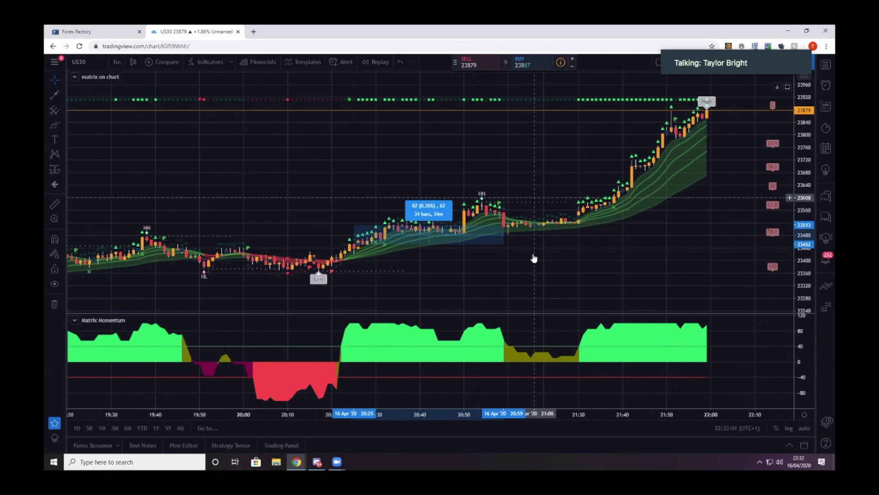
pyautogui.click(554, 256)
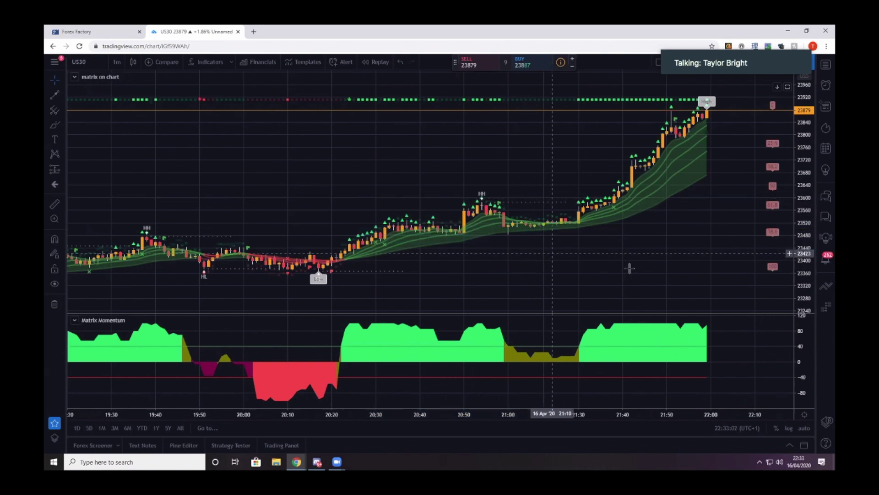
# - Zoom out to about 14:00–22:00, leaving space right of the latest candle
pyautogui.scroll(-2, 629, 268)
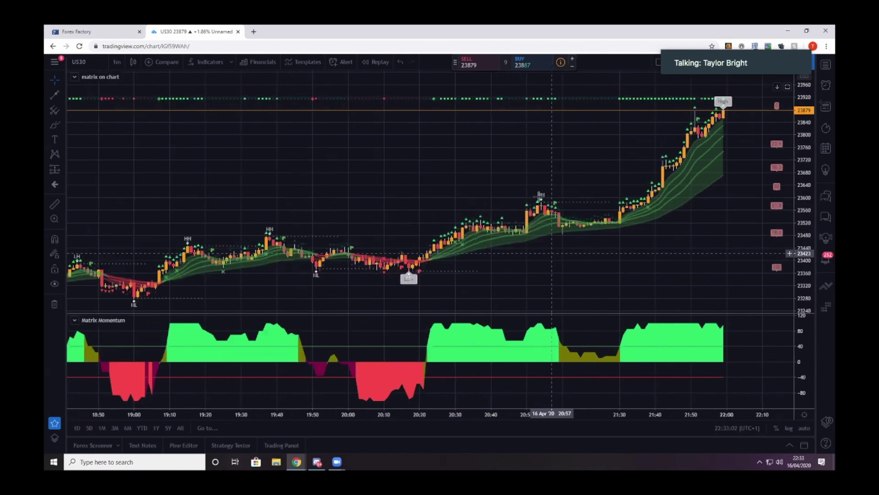
pyautogui.scroll(-2, 570, 198)
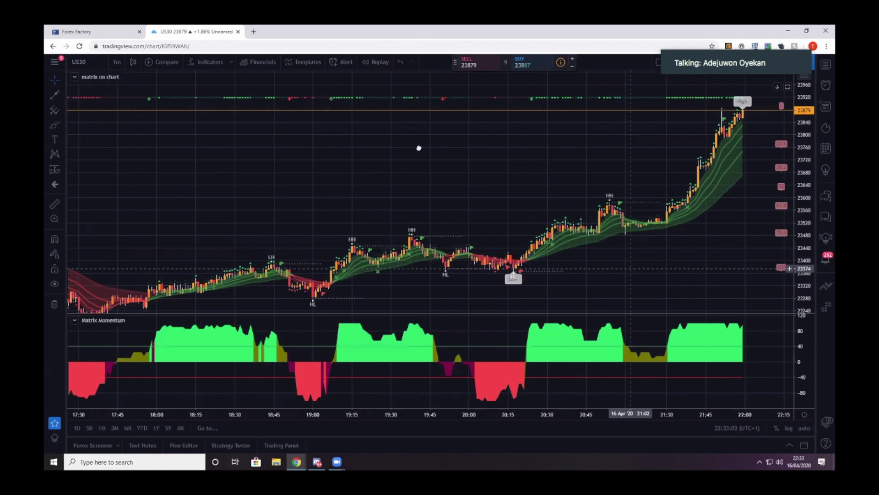
pyautogui.scroll(-2, 137, 81)
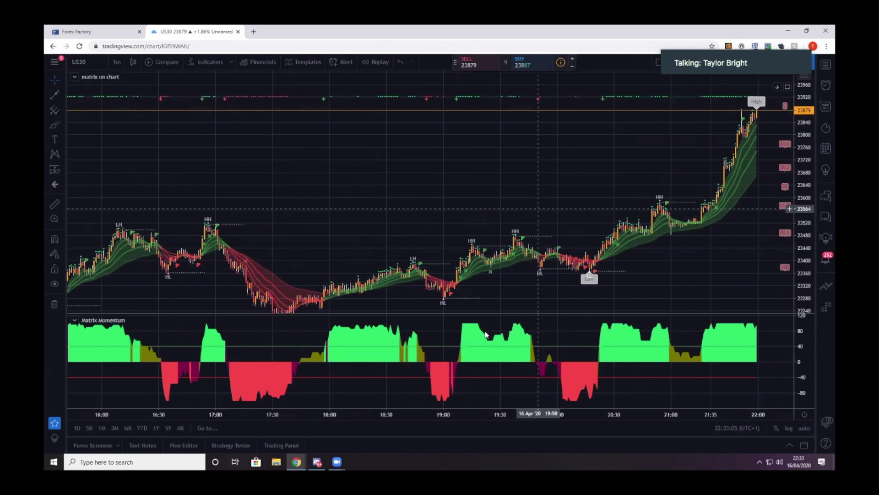
pyautogui.scroll(-2, 487, 334)
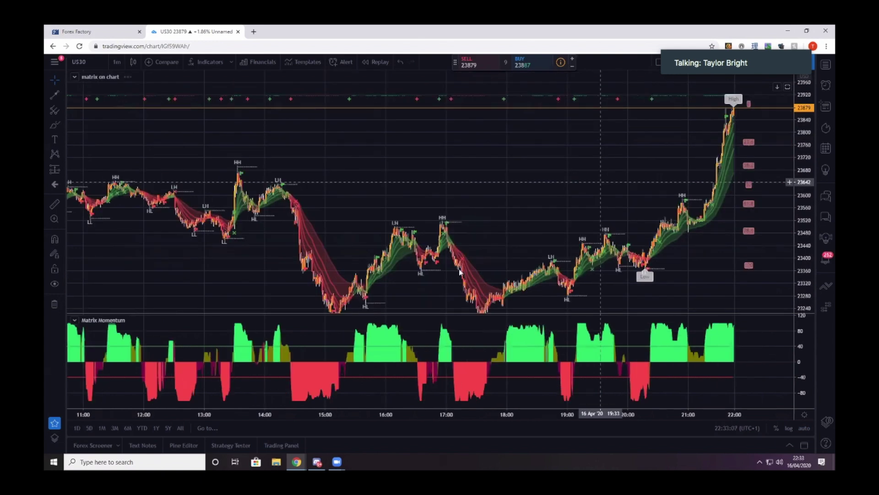
pyautogui.moveTo(304, 112); pyautogui.dragTo(131, 84)
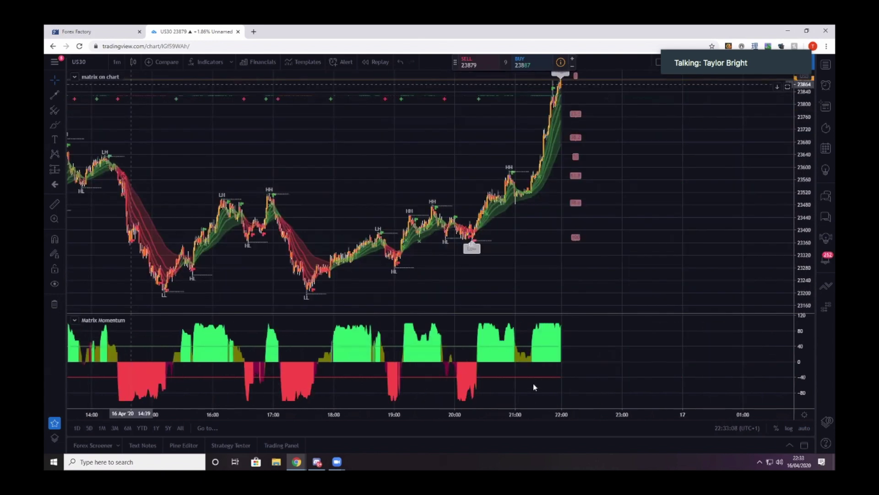
# - Set the matrix on chart indicator's Trend Timeframe to 30 minutes
pyautogui.doubleClick(527, 191)
pyautogui.click(513, 397)
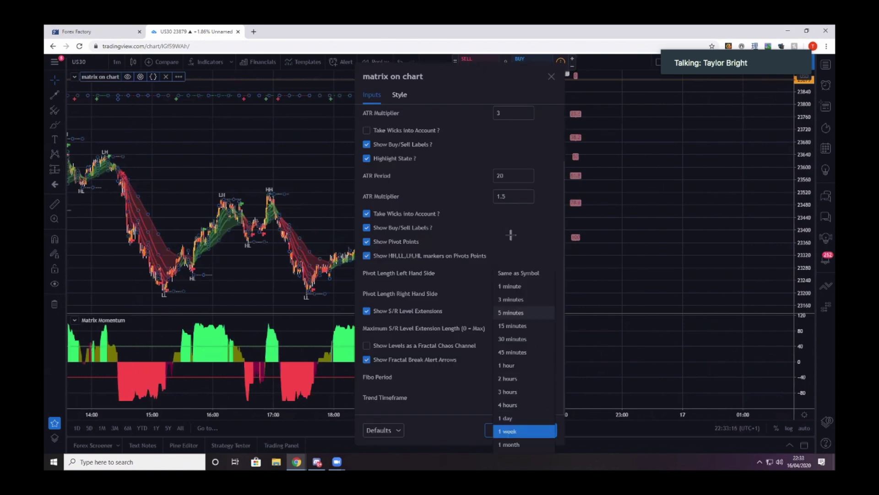
pyautogui.click(512, 325)
pyautogui.click(570, 289)
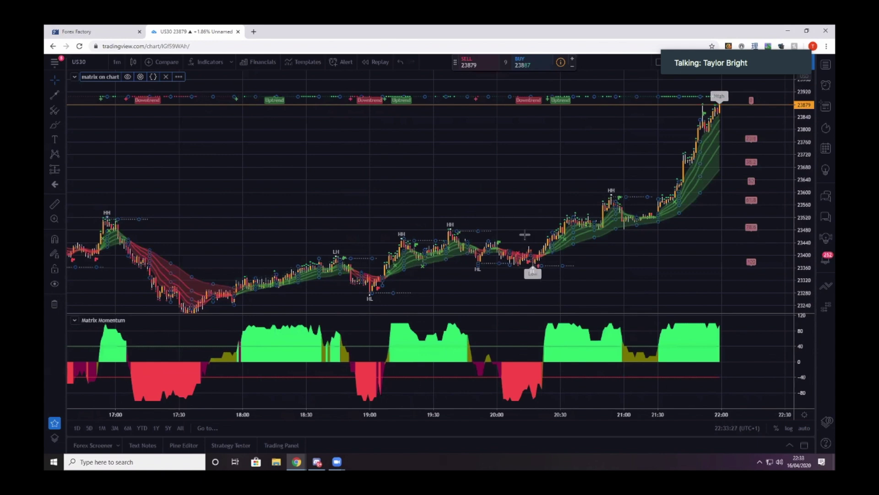
# - Pan back to about 11:30 and reopen the matrix on chart settings without changing anything
pyautogui.scroll(-2, 481, 209)
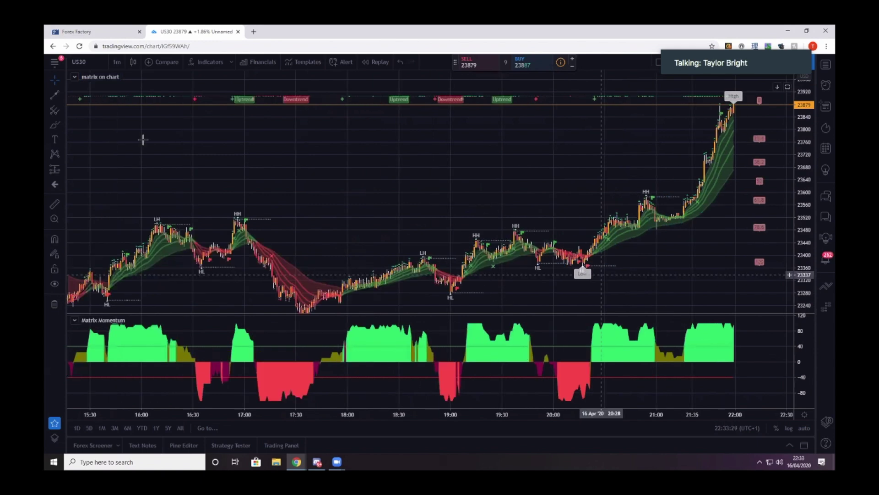
pyautogui.scroll(-2, 143, 139)
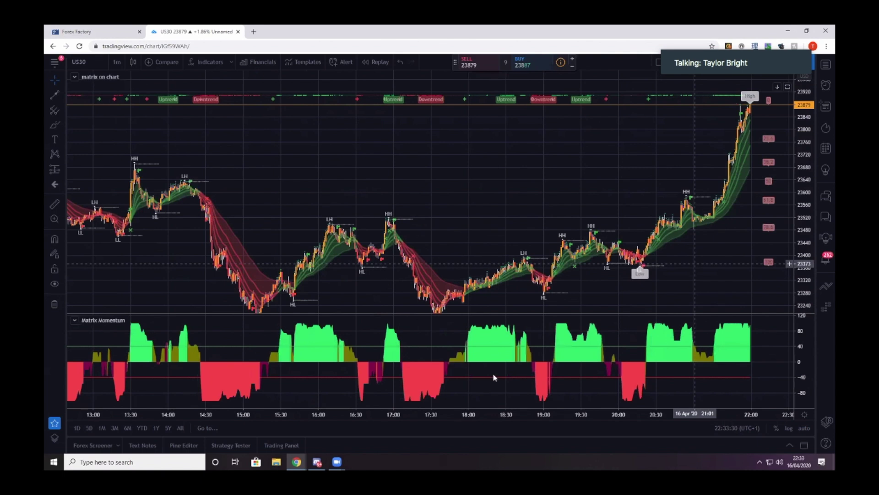
pyautogui.moveTo(695, 263); pyautogui.dragTo(635, 259)
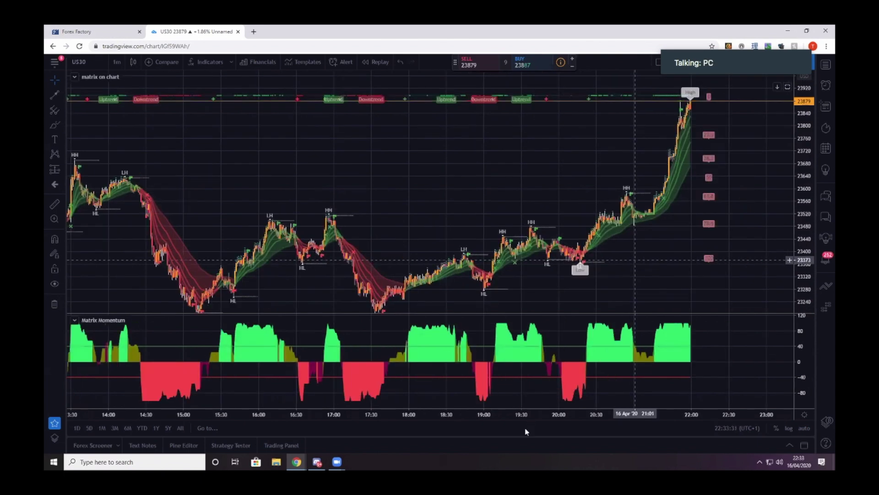
pyautogui.doubleClick(461, 179)
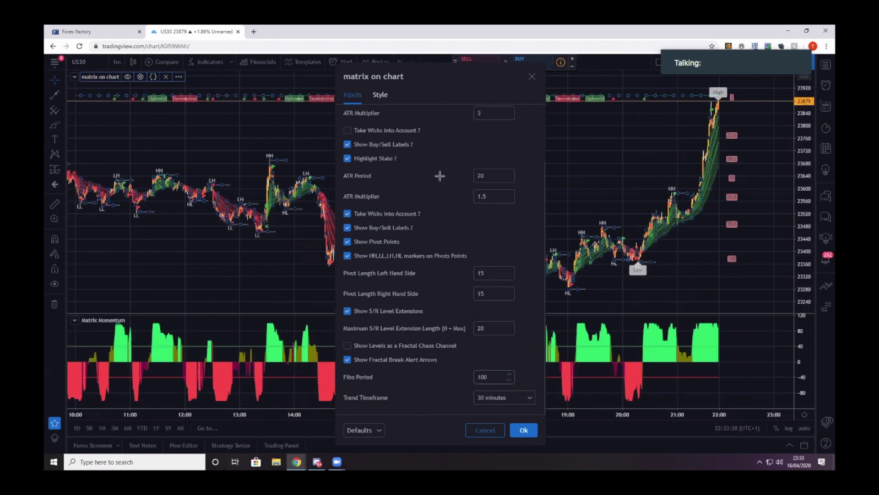
pyautogui.press('Escape')
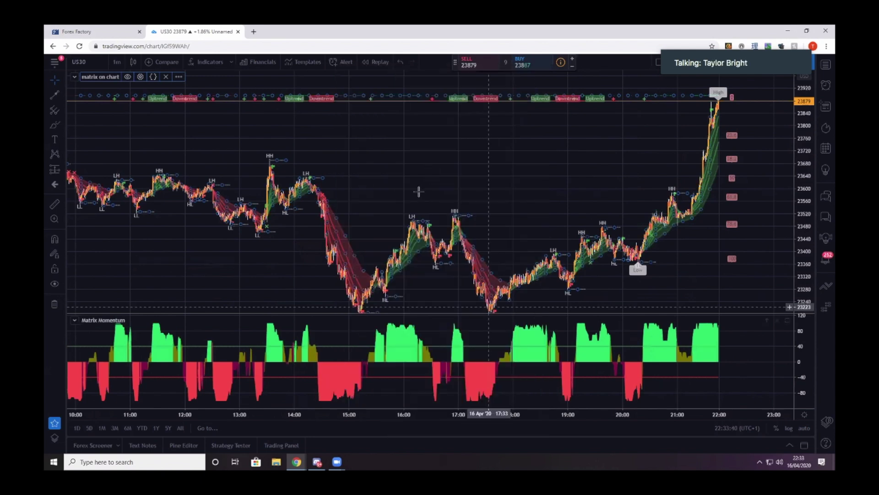
pyautogui.scroll(2, 462, 179)
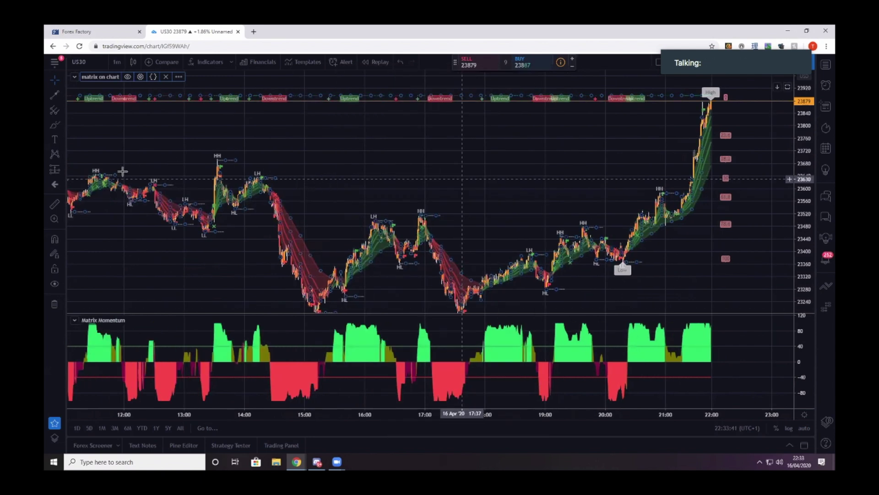
pyautogui.scroll(1, 354, 149)
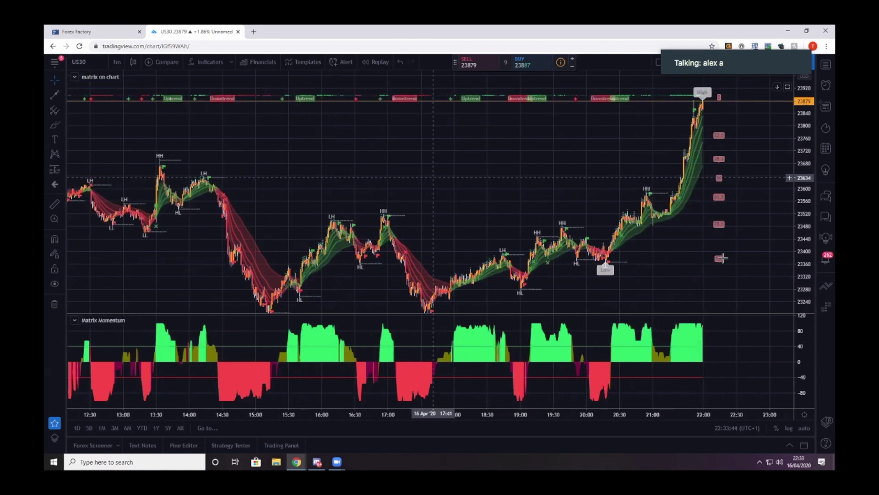
pyautogui.scroll(3, 791, 257)
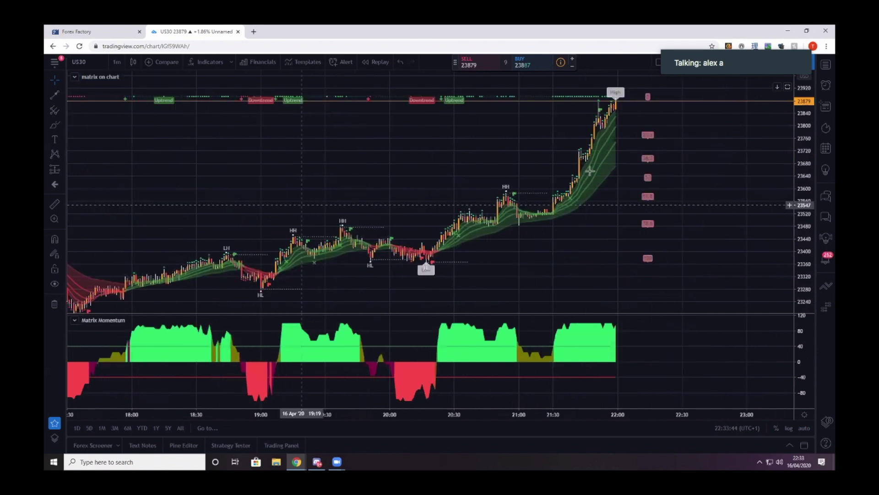
pyautogui.scroll(4, 566, 184)
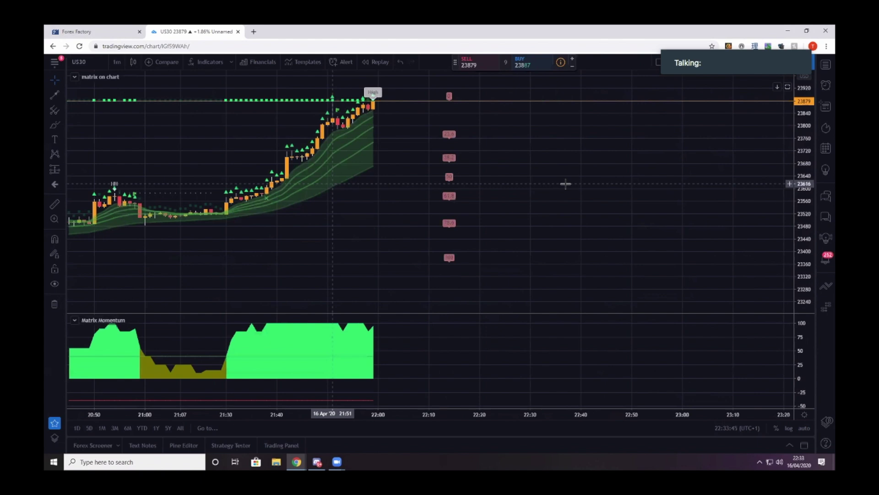
pyautogui.moveTo(566, 184); pyautogui.dragTo(623, 179)
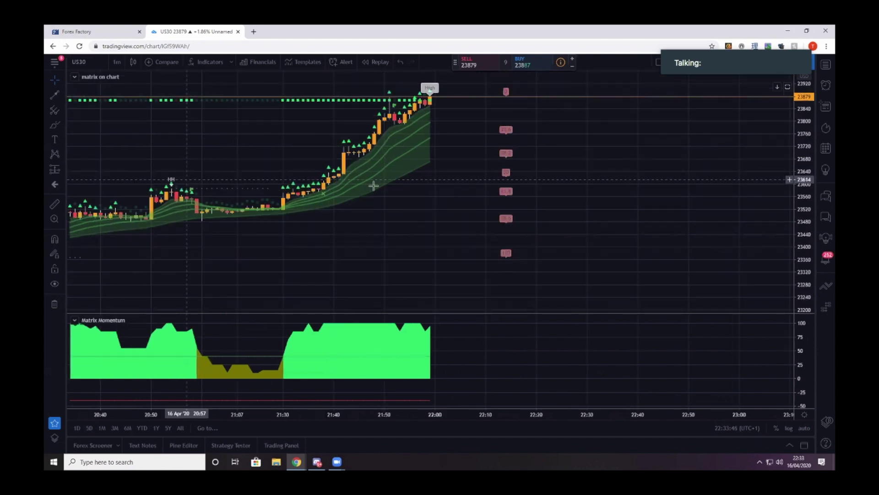
pyautogui.moveTo(166, 181); pyautogui.dragTo(471, 183)
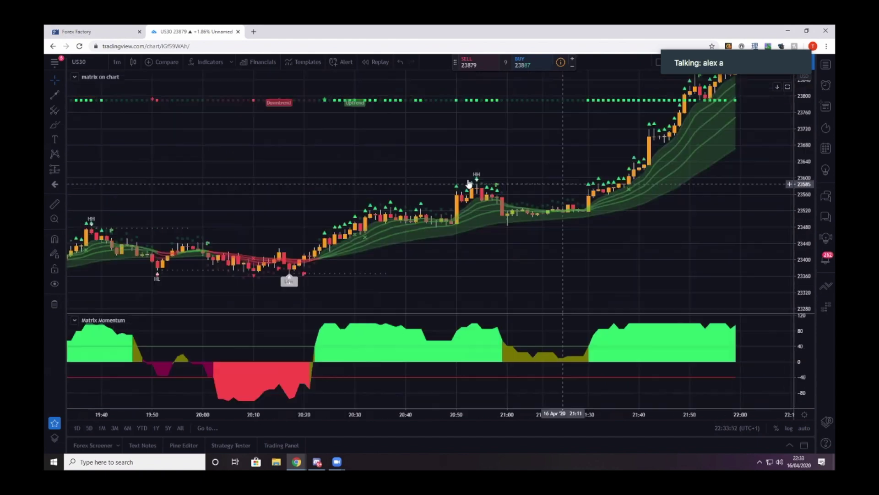
pyautogui.moveTo(406, 167); pyautogui.dragTo(461, 161)
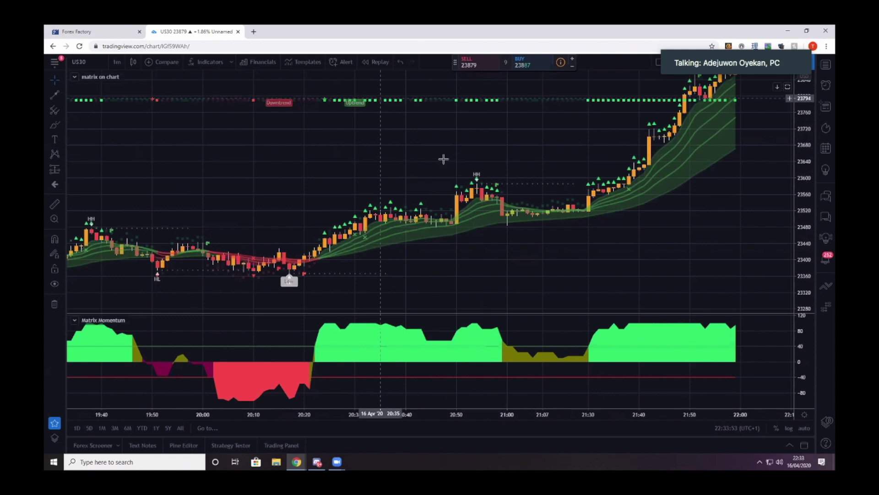
pyautogui.hscroll(-3, 453, 163)
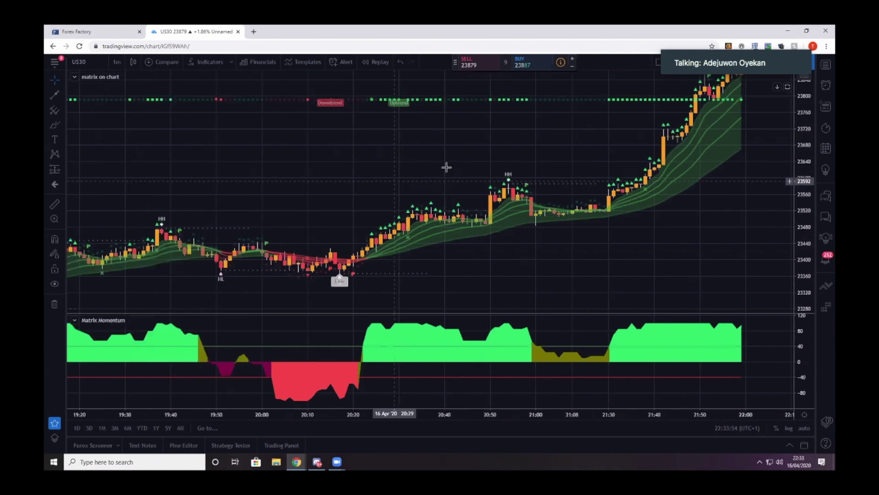
pyautogui.scroll(2, 446, 167)
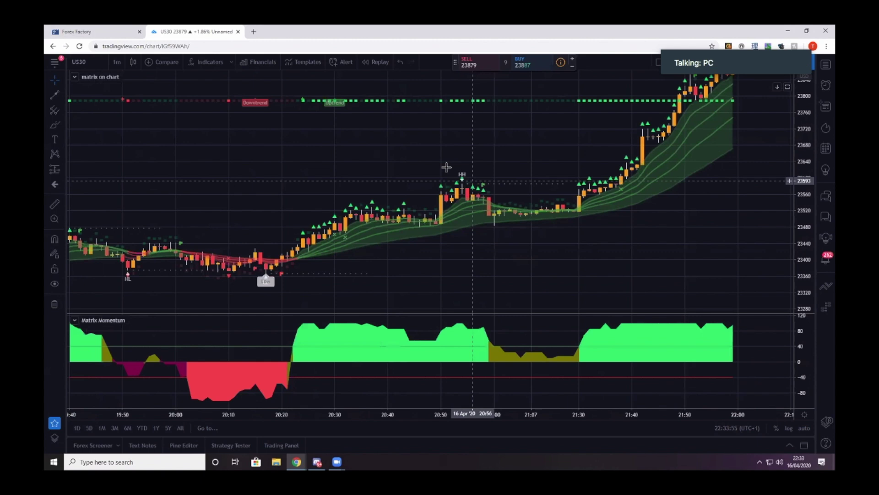
pyautogui.scroll(1, 447, 167)
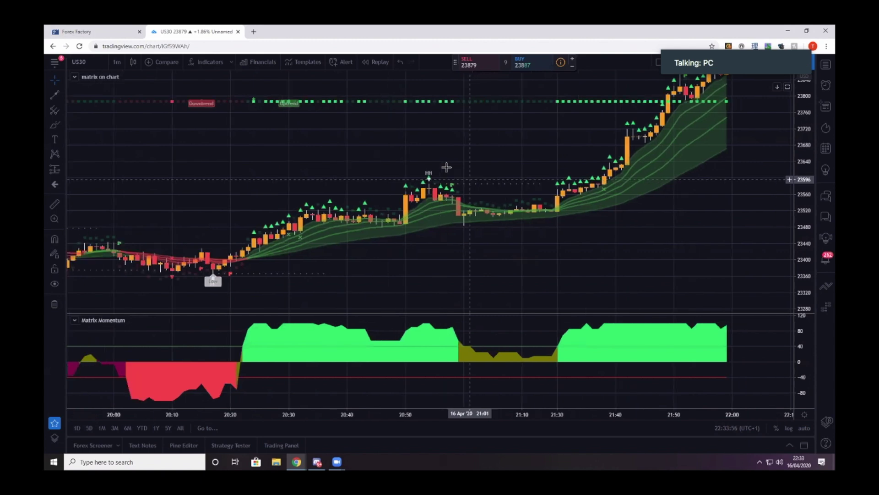
pyautogui.hscroll(-1, 447, 168)
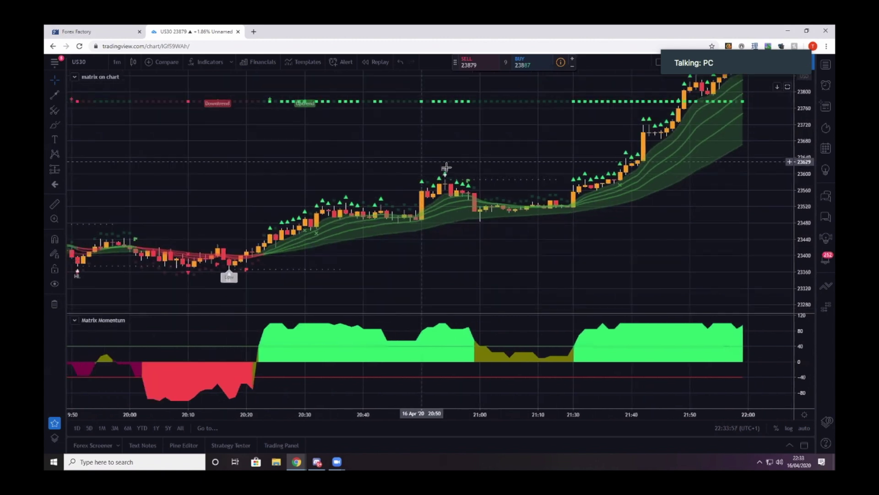
pyautogui.hscroll(-2, 447, 167)
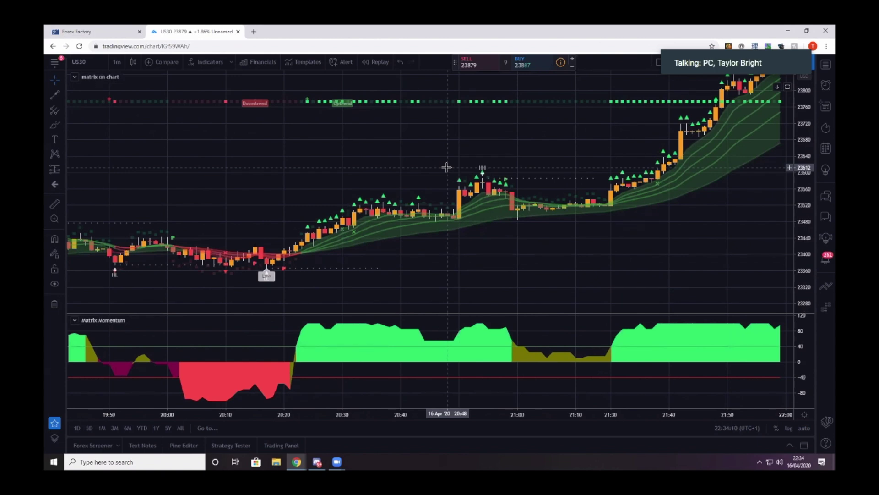
pyautogui.scroll(-1, 446, 167)
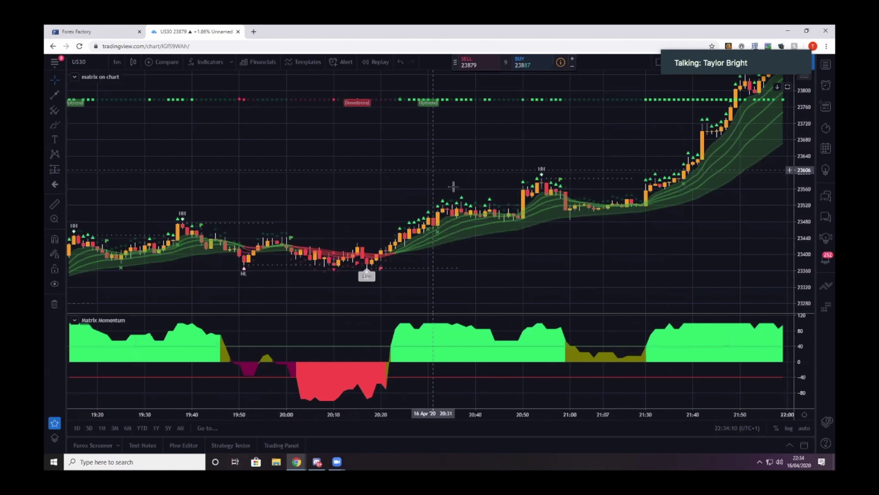
pyautogui.scroll(-1, 410, 190)
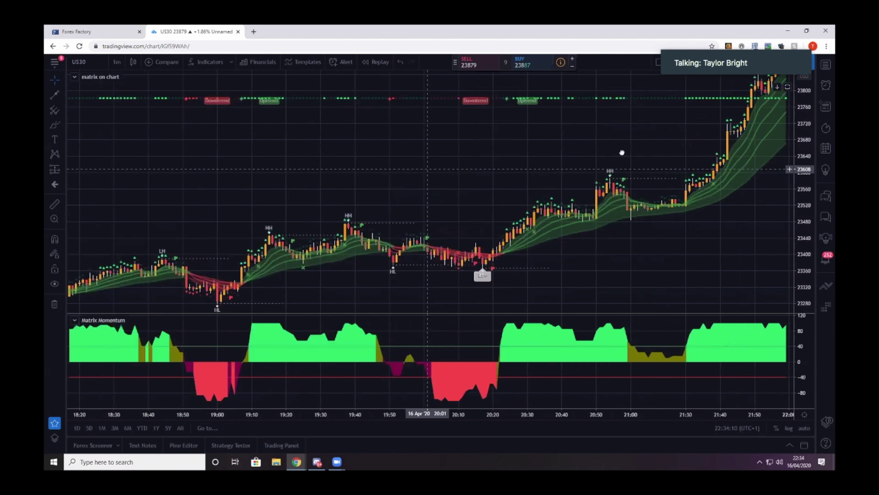
pyautogui.scroll(-1, 622, 152)
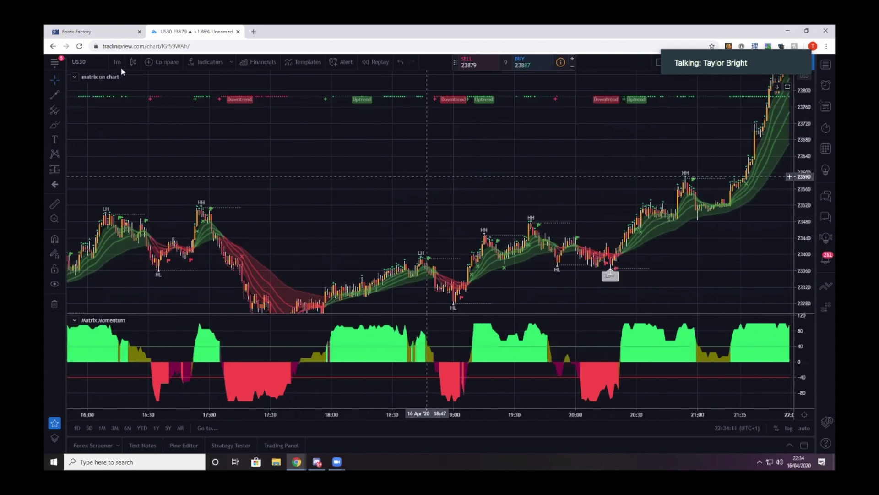
pyautogui.hscroll(-5, 141, 159)
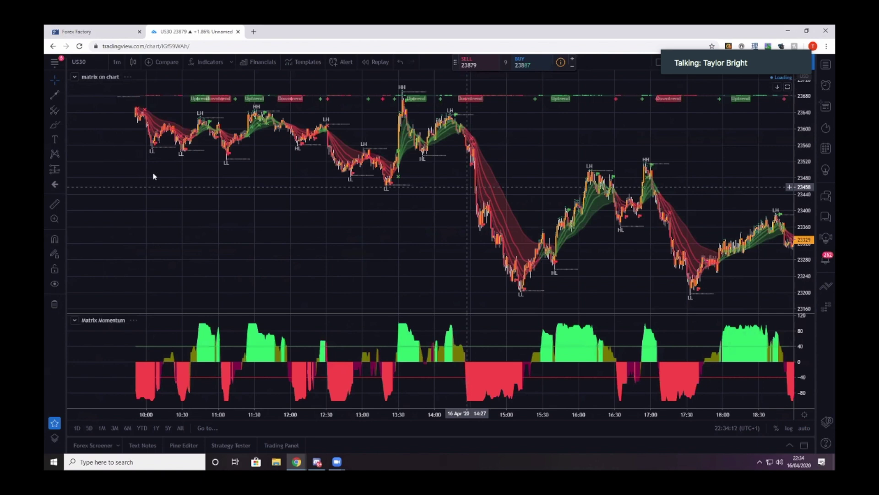
# - Switch the US30 chart to 30-minute candles
pyautogui.scroll(10, 130, 322)
pyautogui.click(117, 62)
pyautogui.click(129, 170)
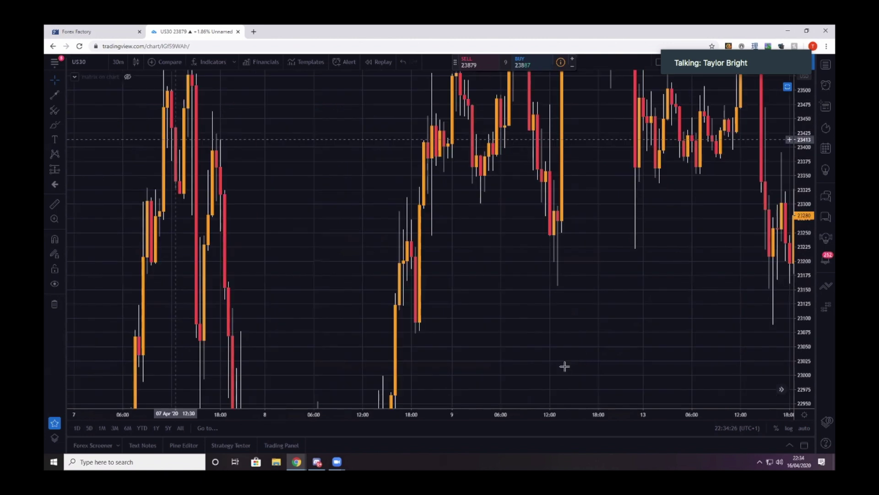
# - Pan and zoom to the 15–16 April candles ending with the surge to 23879
pyautogui.moveTo(644, 326); pyautogui.dragTo(170, 306)
pyautogui.moveTo(577, 367); pyautogui.dragTo(336, 259)
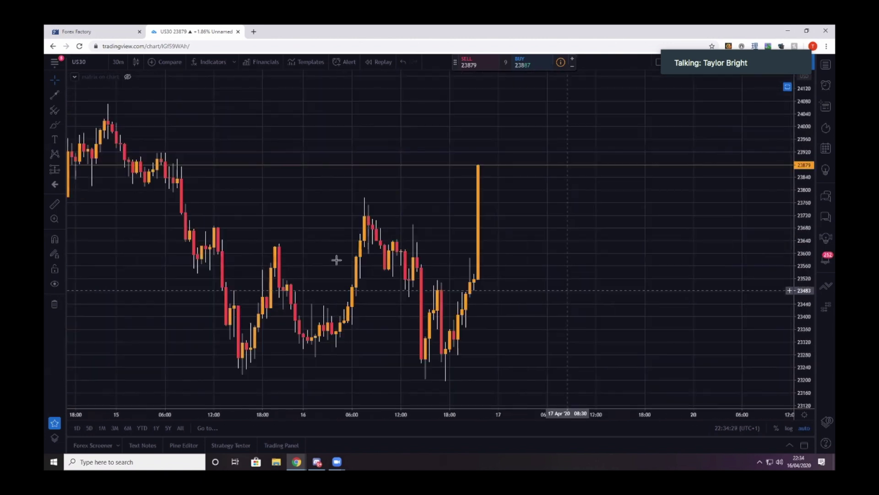
pyautogui.moveTo(318, 304); pyautogui.dragTo(523, 335)
pyautogui.scroll(1, 453, 333)
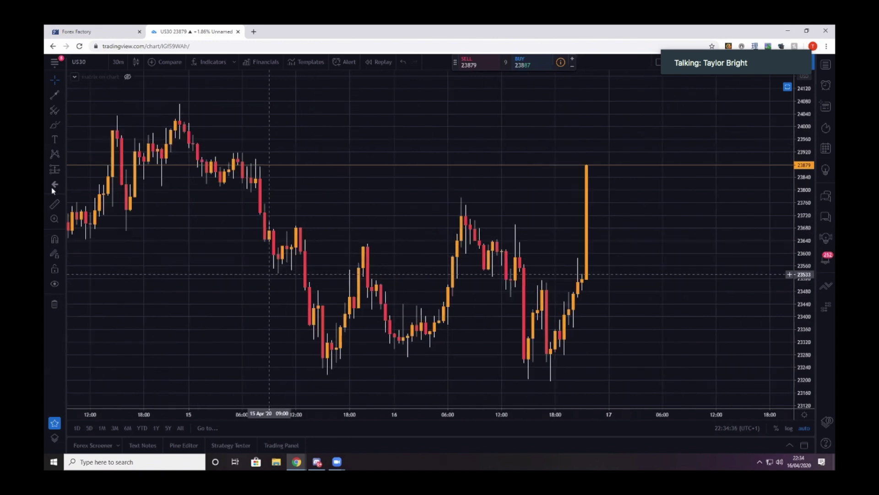
pyautogui.scroll(1, 261, 211)
pyautogui.scroll(3, 268, 262)
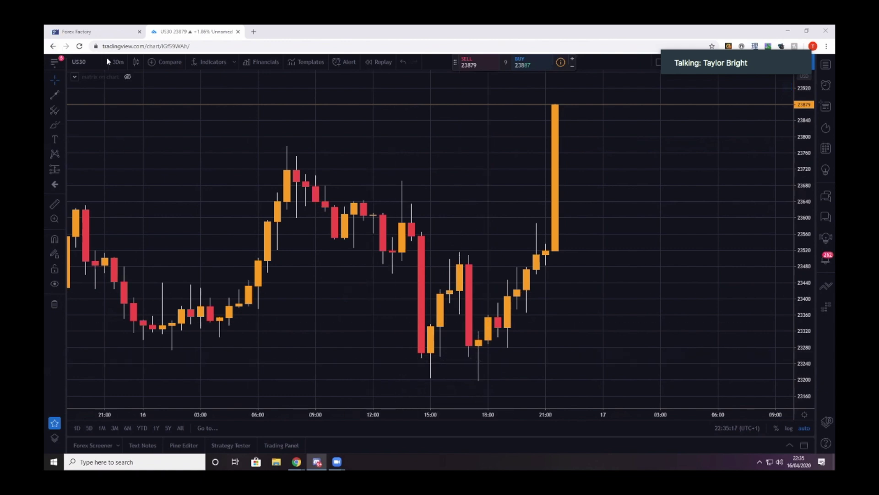
# - Switch the US30 chart to 1-minute candles
pyautogui.click(117, 62)
pyautogui.click(127, 105)
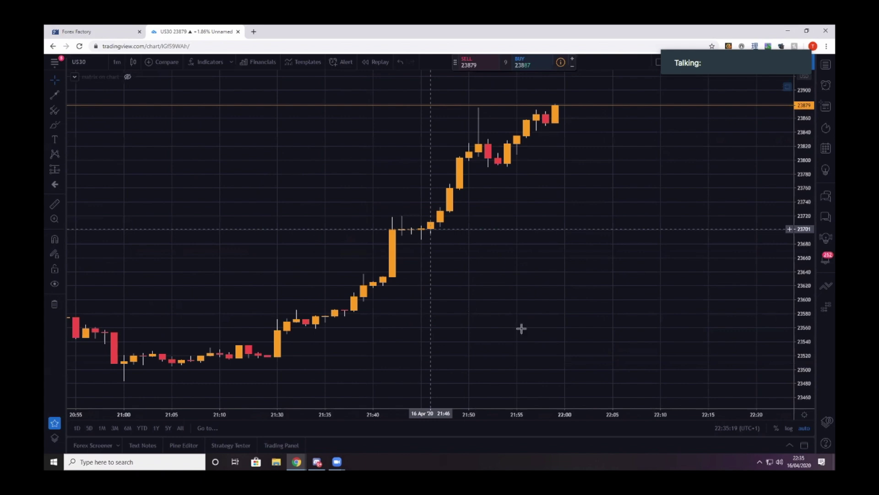
pyautogui.scroll(-5, 521, 328)
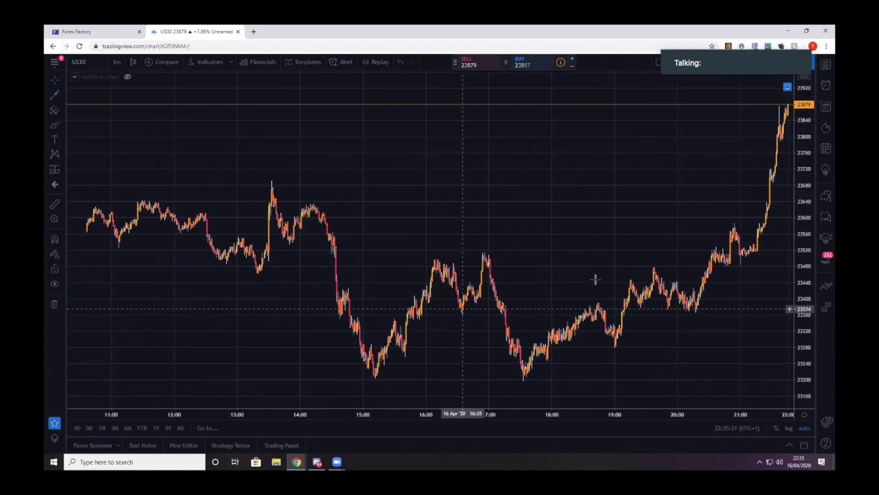
pyautogui.scroll(5, 485, 380)
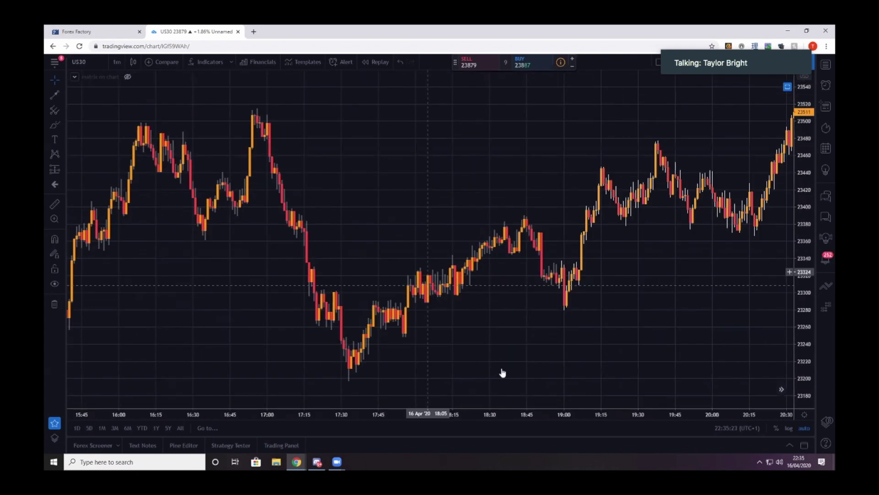
# - Draw a pink horizontal level line at the 23231 low on the afternoon candles
pyautogui.moveTo(428, 285); pyautogui.dragTo(677, 240)
pyautogui.scroll(4, 506, 368)
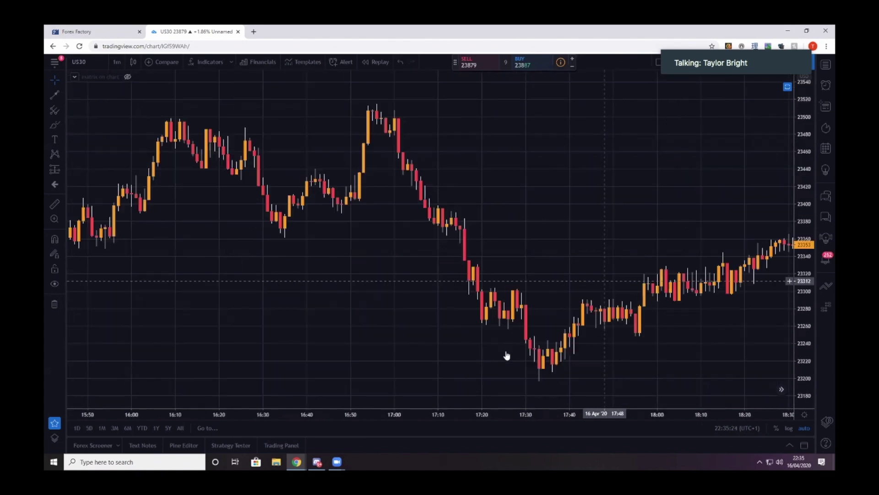
pyautogui.click(515, 350)
pyautogui.scroll(-3, 645, 351)
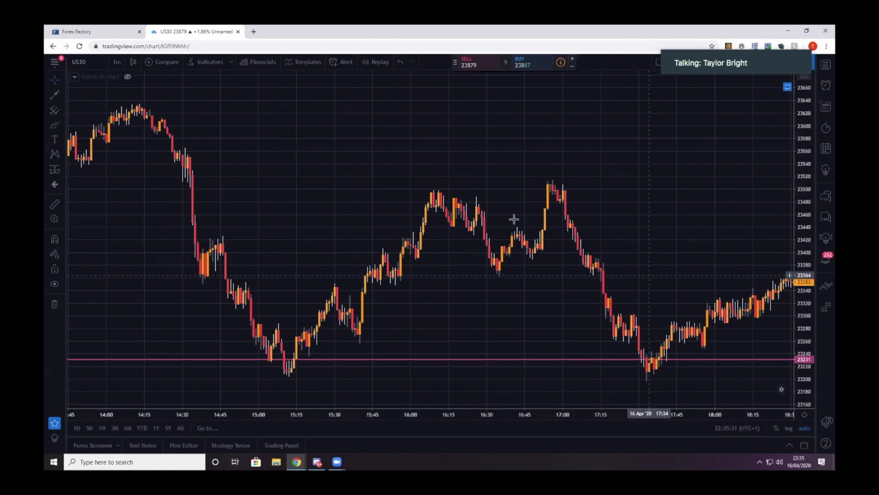
pyautogui.scroll(-5, 514, 219)
pyautogui.moveTo(758, 233); pyautogui.dragTo(626, 224)
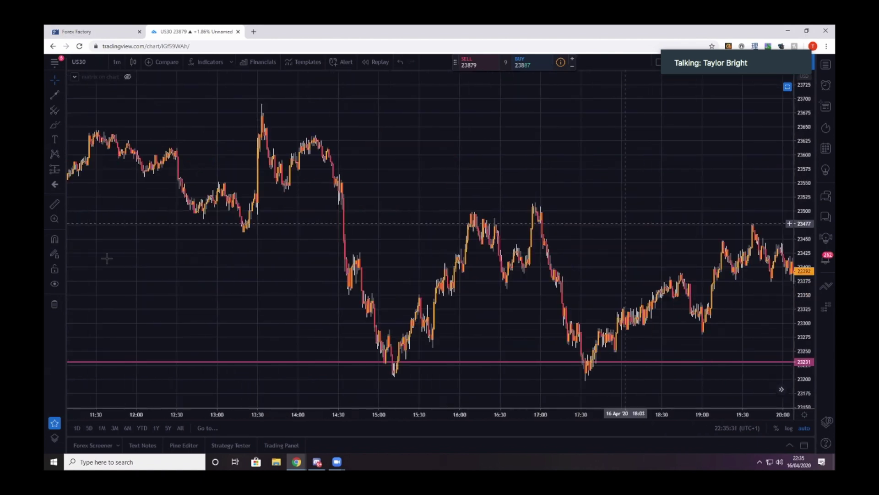
pyautogui.hscroll(3, 132, 161)
# - Switch to 15-minute candles and pan across 15–16 April to the latest candles
pyautogui.click(117, 62)
pyautogui.click(132, 145)
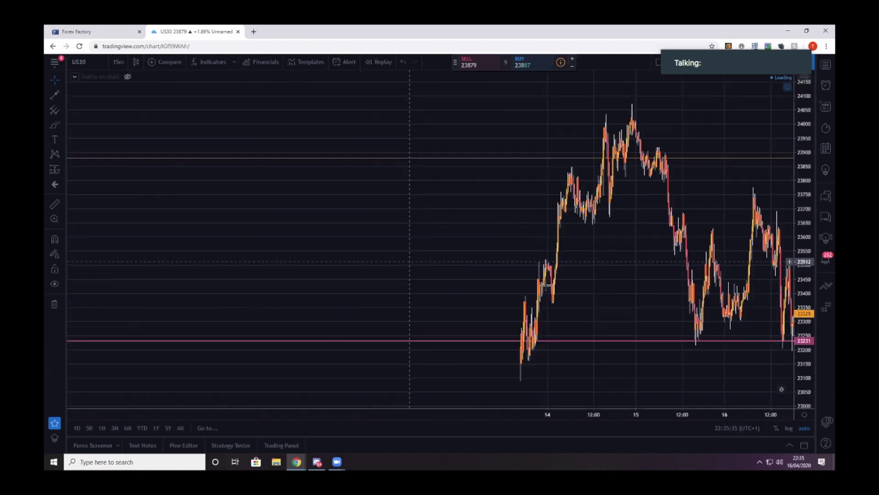
pyautogui.scroll(-2, 665, 258)
pyautogui.moveTo(634, 294); pyautogui.dragTo(408, 312)
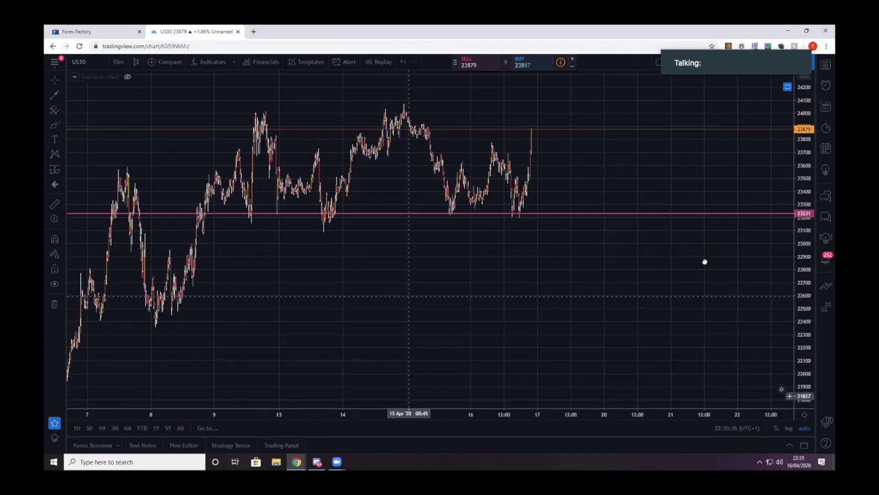
pyautogui.moveTo(704, 262); pyautogui.dragTo(483, 246)
pyautogui.scroll(5, 455, 192)
pyautogui.moveTo(455, 192); pyautogui.dragTo(488, 221)
pyautogui.scroll(4, 488, 256)
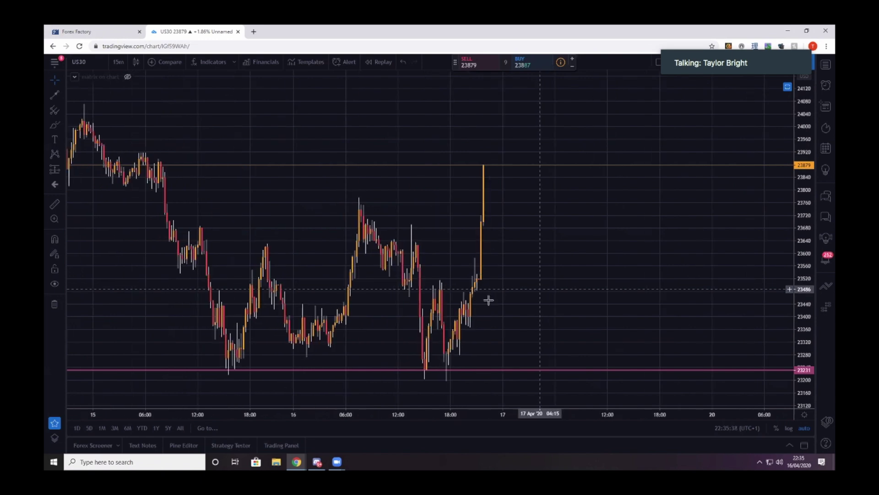
pyautogui.moveTo(487, 299); pyautogui.dragTo(651, 292)
pyautogui.scroll(4, 526, 255)
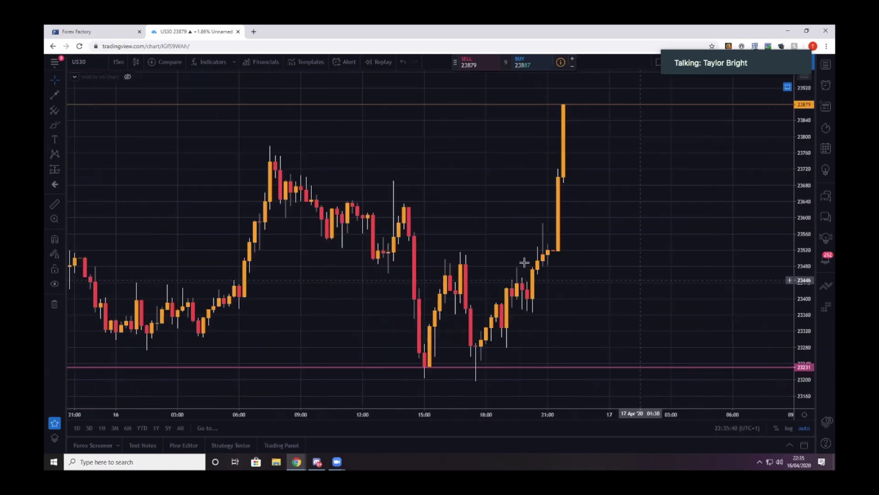
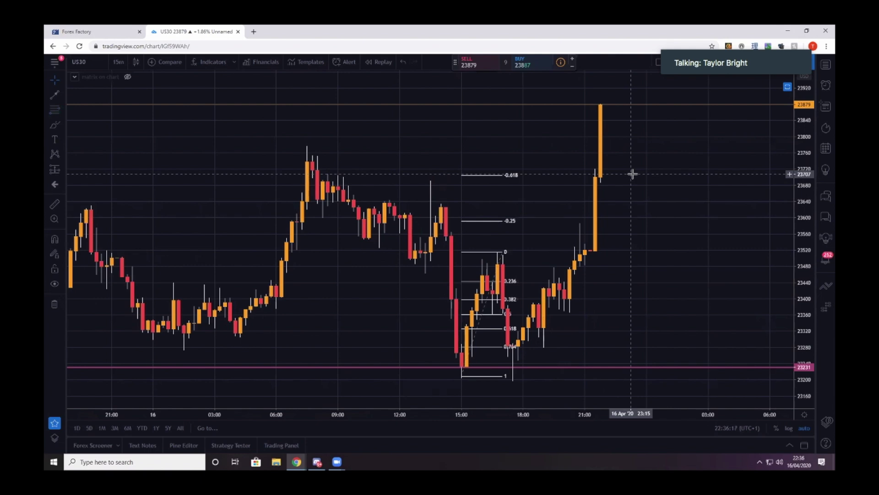
# - Draw a 23707 horizontal line, measure the rise from 23231, and delete the Fibonacci retracement
pyautogui.click(632, 174)
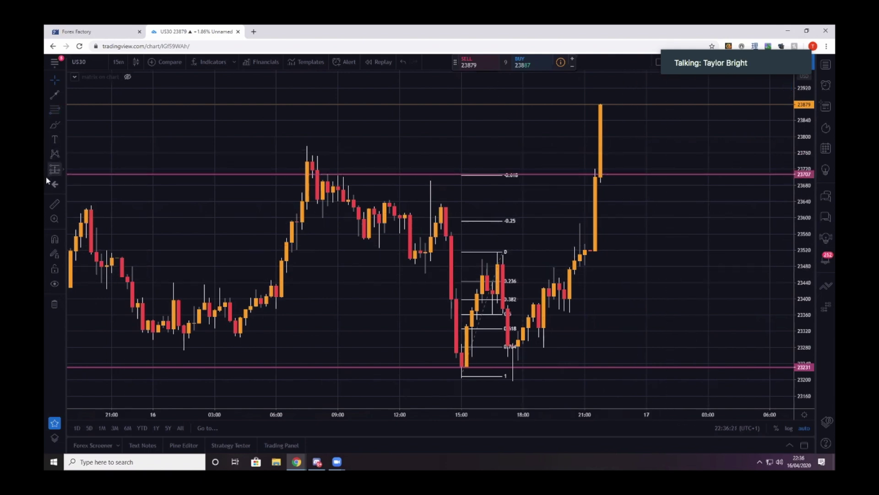
pyautogui.click(528, 367)
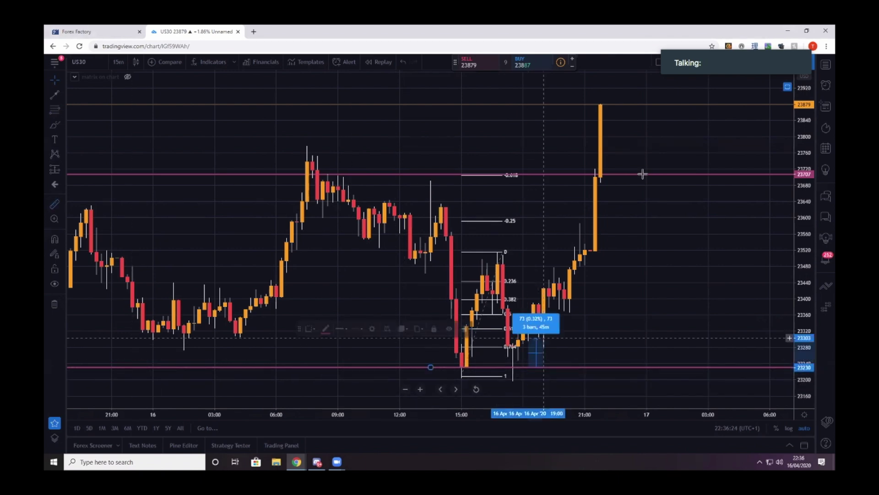
pyautogui.click(642, 173)
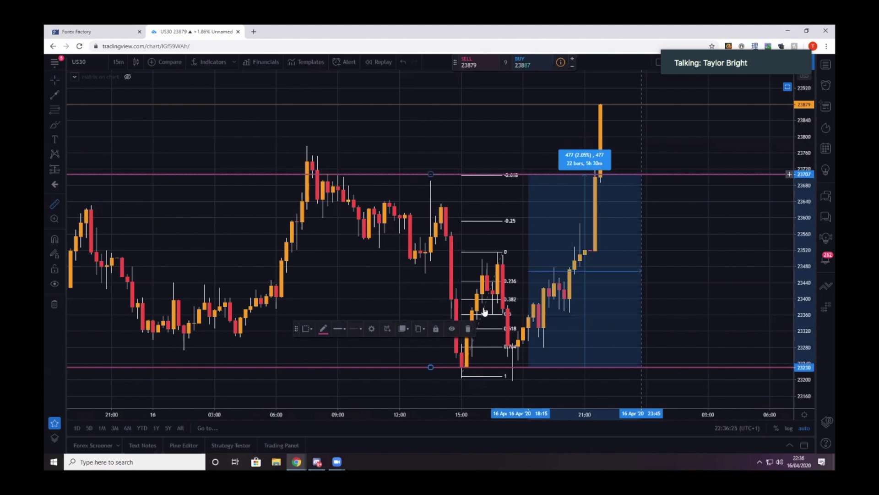
pyautogui.click(719, 282)
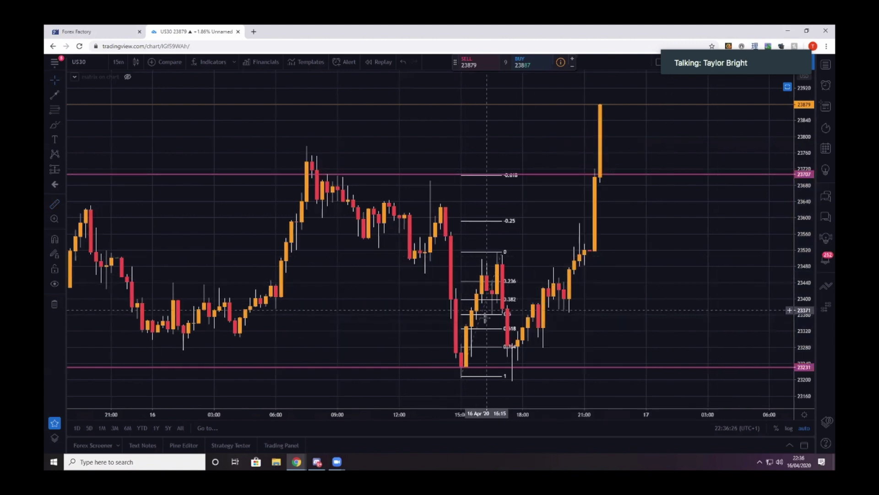
pyautogui.click(486, 316)
pyautogui.press('Delete')
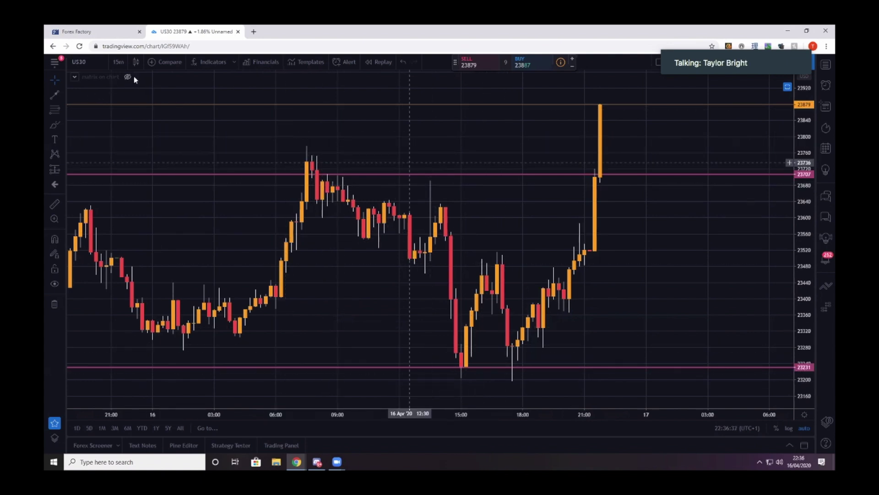
# - Zoom out and switch the US30 chart to the 1-hour interval by typing 60
pyautogui.scroll(-2, 139, 122)
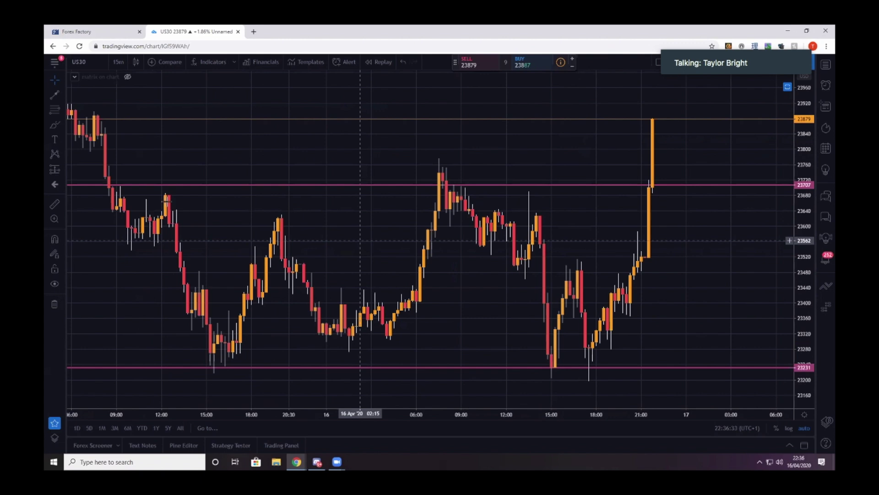
pyautogui.scroll(-1, 143, 130)
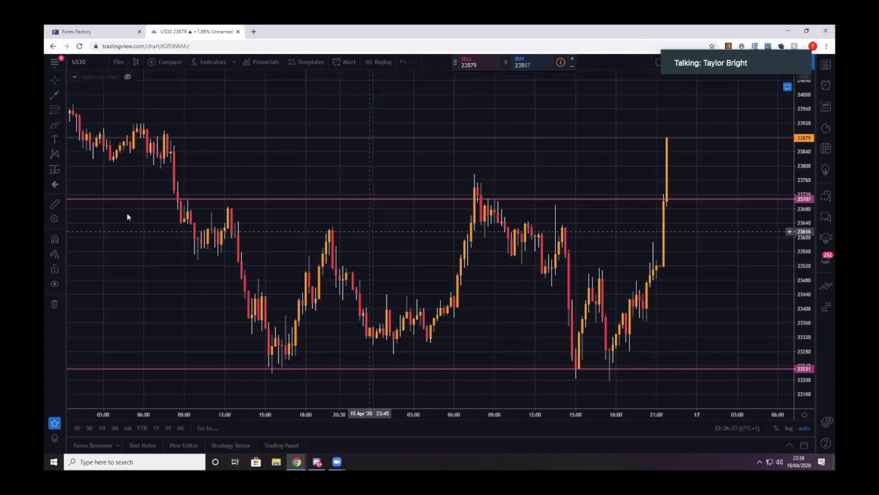
pyautogui.scroll(-1, 320, 192)
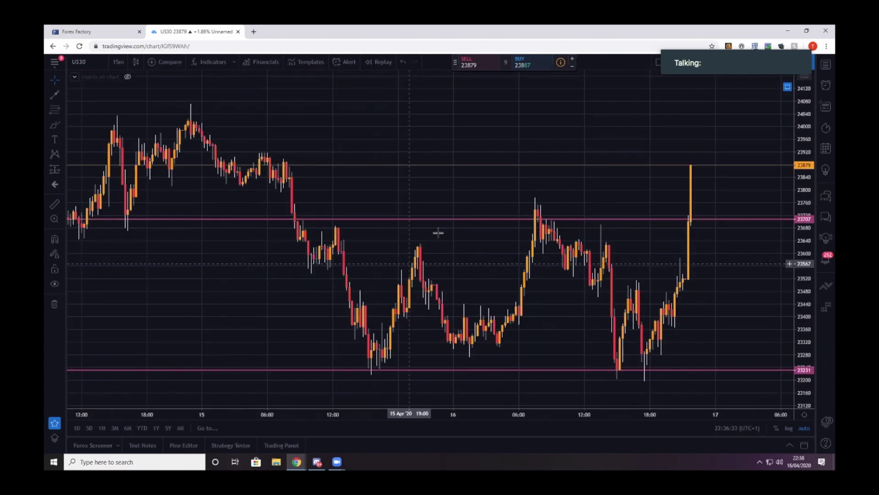
pyautogui.scroll(-2, 601, 257)
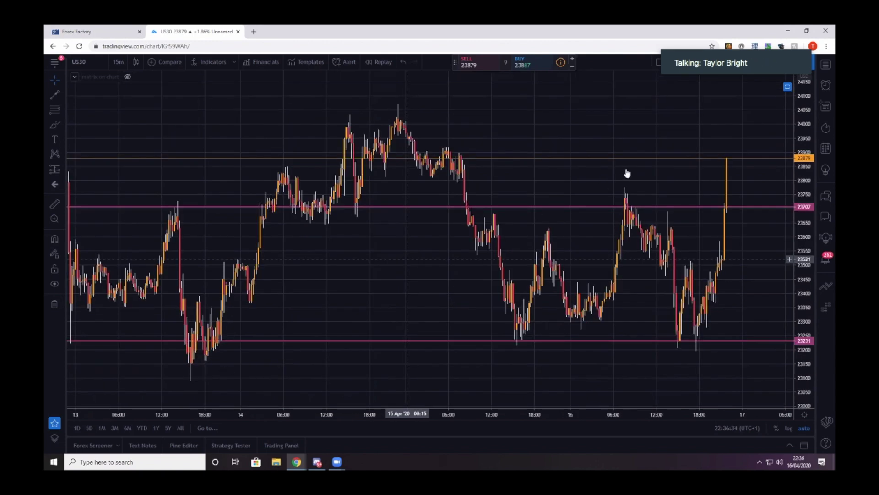
pyautogui.write('60')
pyautogui.press('Return')
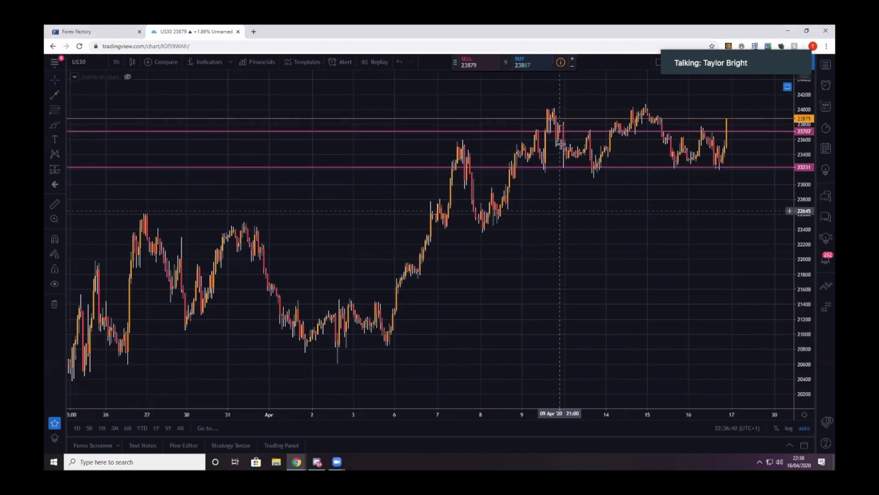
# - Zoom in and out across the 1-hour US30 price history
pyautogui.scroll(2, 582, 137)
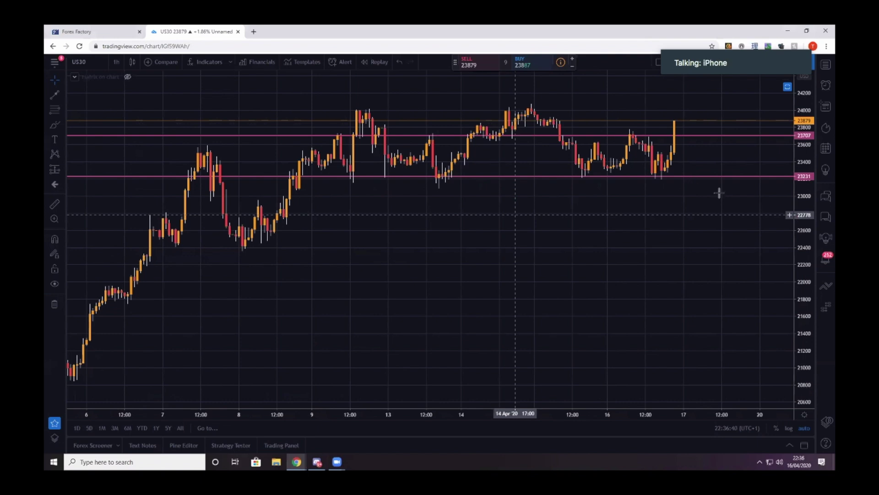
pyautogui.scroll(-2, 719, 193)
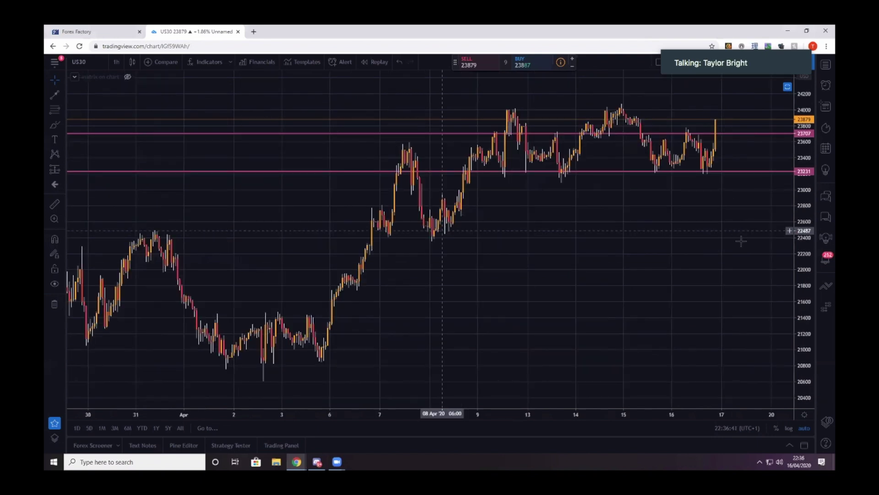
pyautogui.scroll(1, 428, 222)
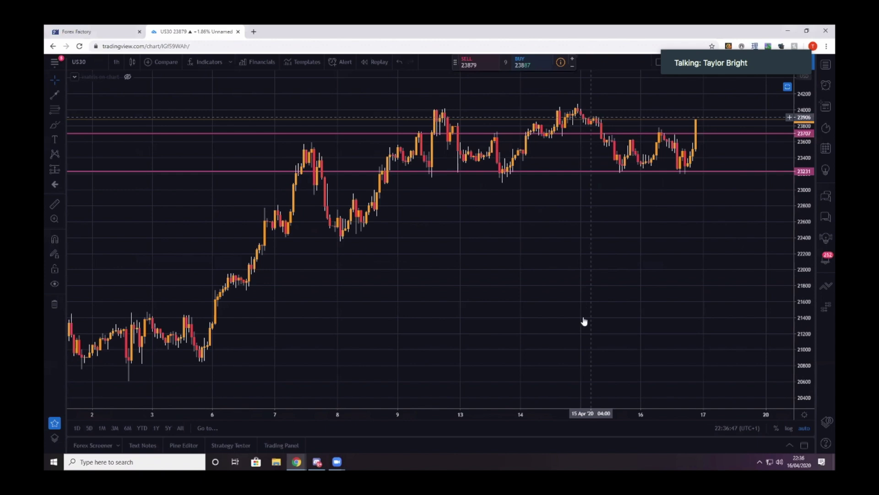
pyautogui.scroll(5, 585, 321)
pyautogui.scroll(1, 685, 222)
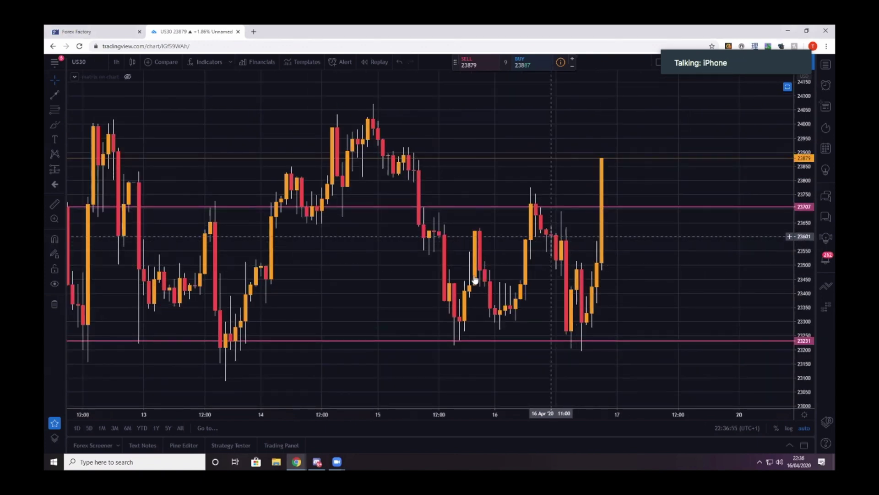
pyautogui.scroll(-2, 547, 237)
pyautogui.scroll(1, 504, 236)
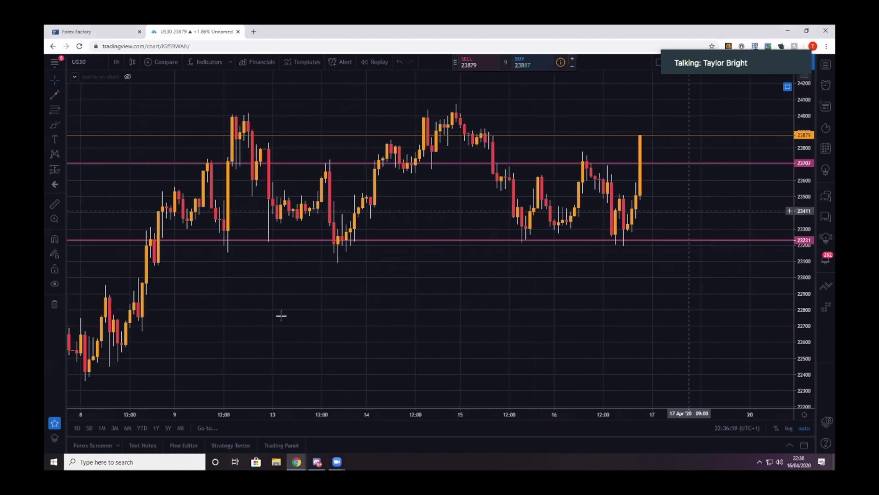
pyautogui.scroll(3, 388, 195)
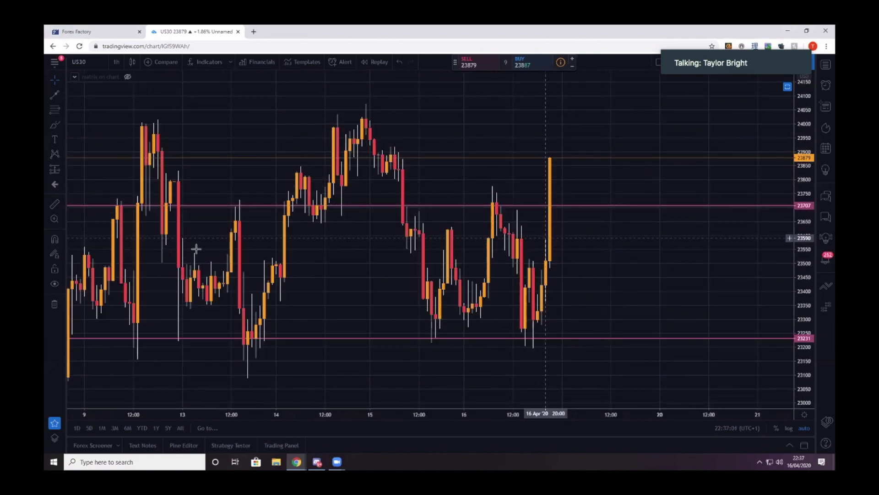
pyautogui.scroll(-2, 435, 236)
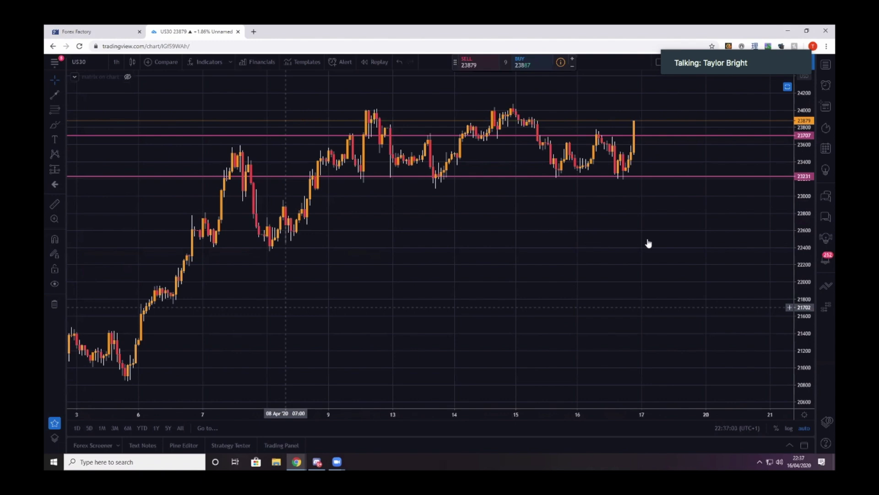
pyautogui.scroll(2, 653, 241)
pyautogui.scroll(1, 561, 197)
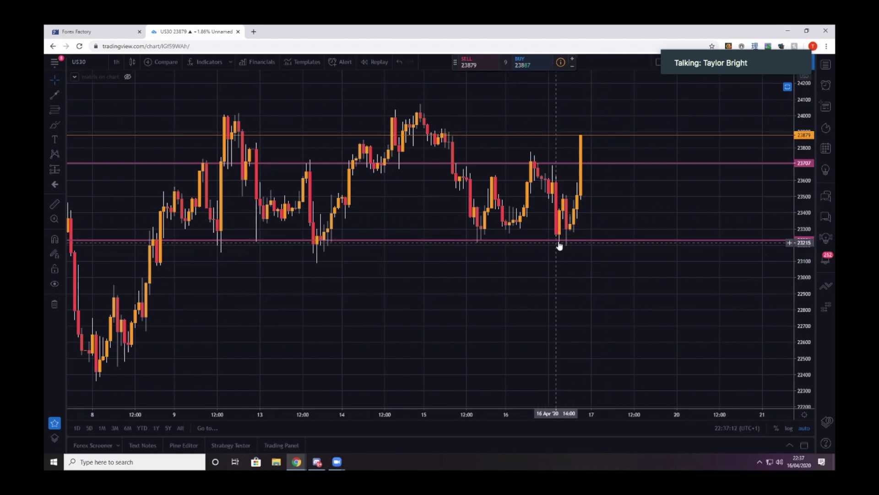
# - Switch the US30 chart back to 15-minute candles and dismiss the Go to date prompt
pyautogui.click(116, 62)
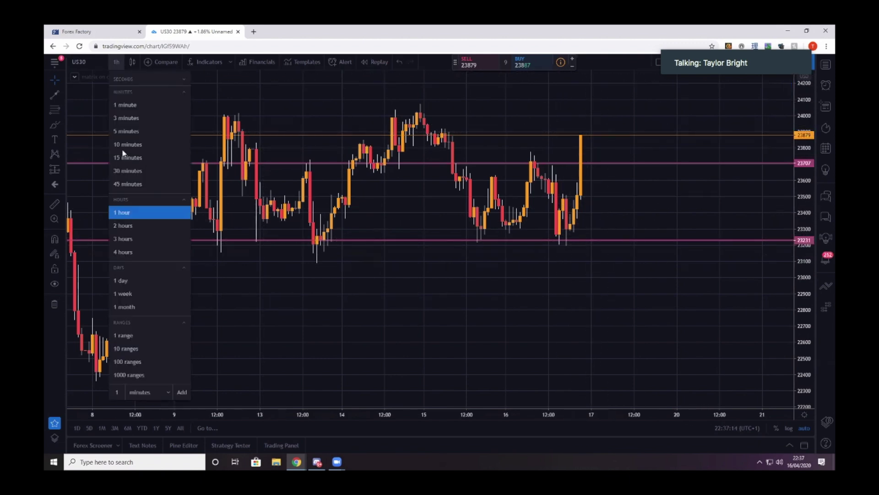
pyautogui.click(133, 158)
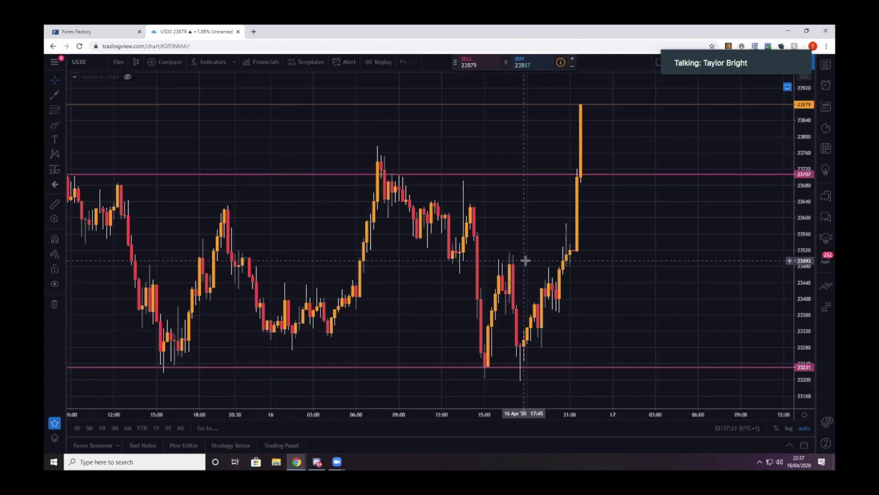
pyautogui.hotkey('alt', 'g')
pyautogui.click(498, 234)
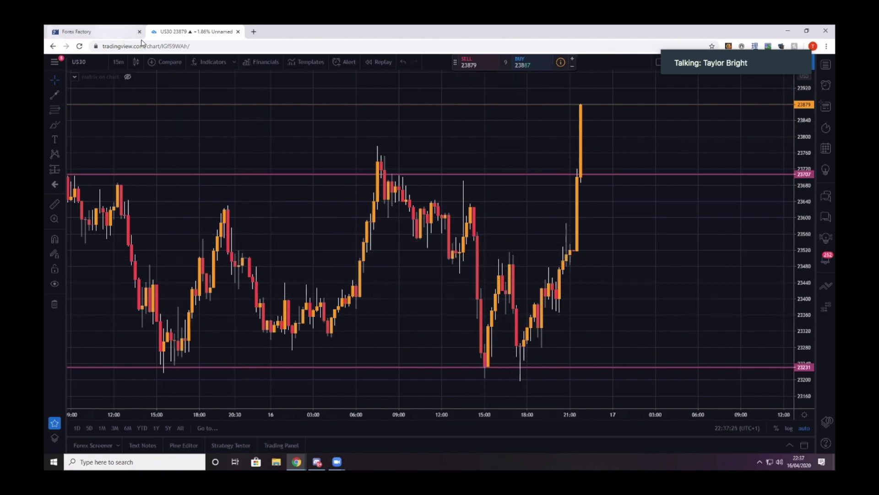
pyautogui.click(119, 62)
# - Switch the US30 chart to 5-minute candles and pan along the time axis
pyautogui.click(128, 133)
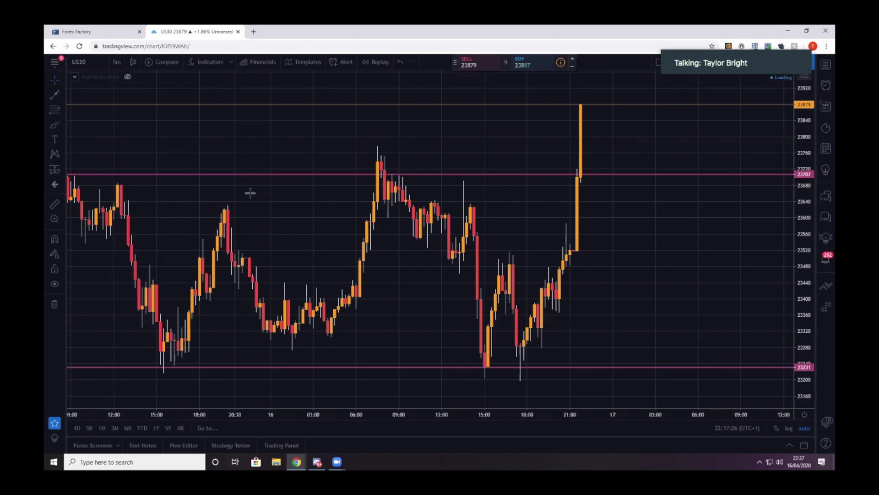
pyautogui.scroll(-1, 490, 332)
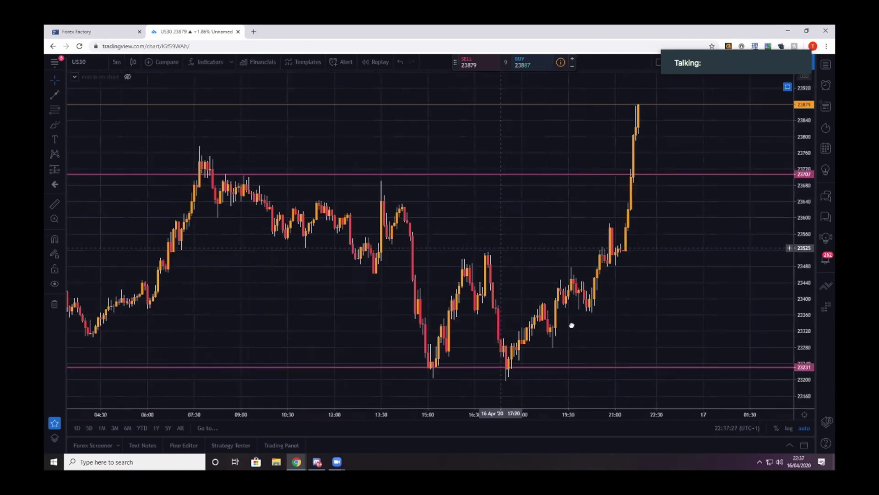
pyautogui.scroll(-1, 483, 314)
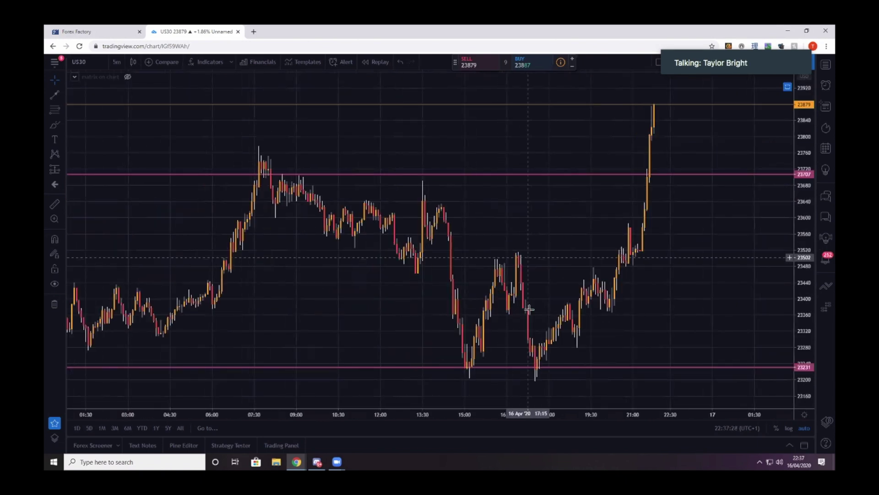
pyautogui.scroll(1, 527, 310)
pyautogui.scroll(1, 538, 310)
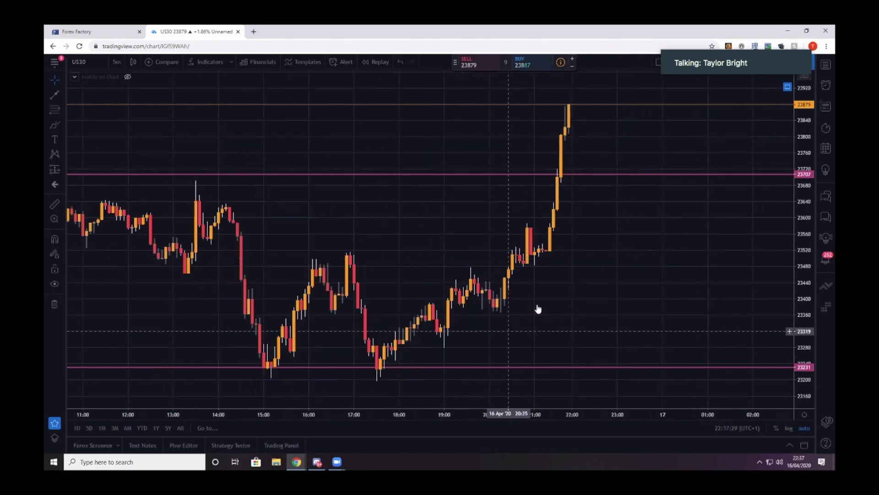
pyautogui.moveTo(538, 310); pyautogui.dragTo(612, 310)
# - Add a horizontal line at 23386 and drag it down to about 23382
pyautogui.hotkey('alt', 'h')
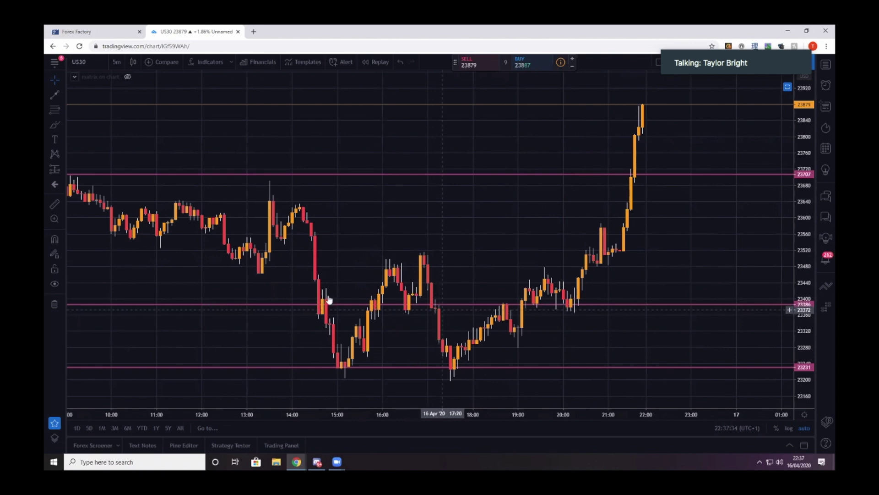
pyautogui.moveTo(326, 305); pyautogui.dragTo(323, 308)
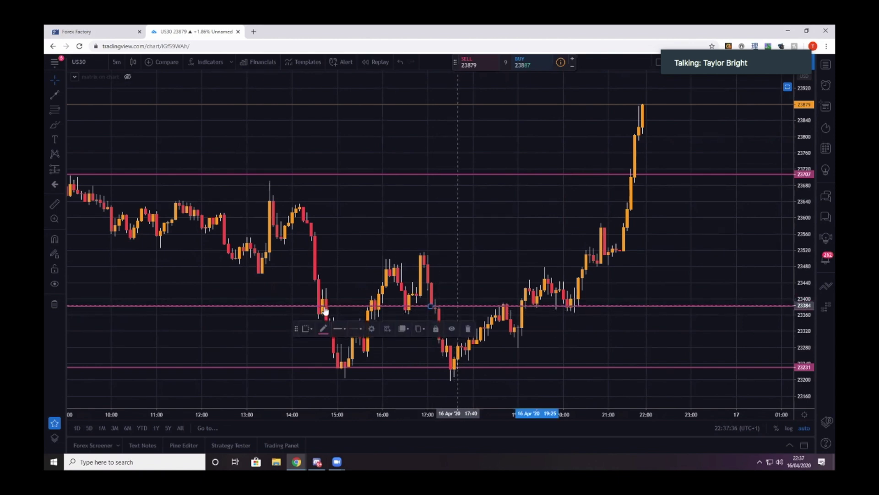
pyautogui.click(386, 312)
pyautogui.scroll(-3, 643, 309)
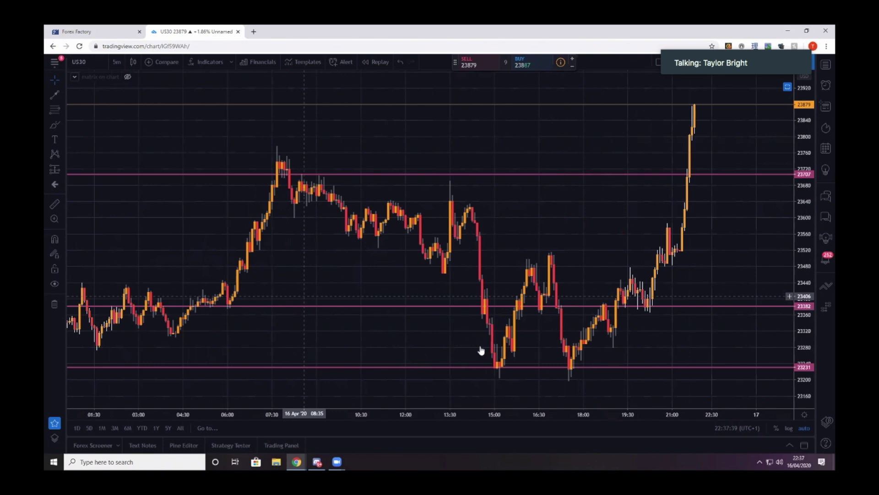
pyautogui.scroll(-2, 481, 350)
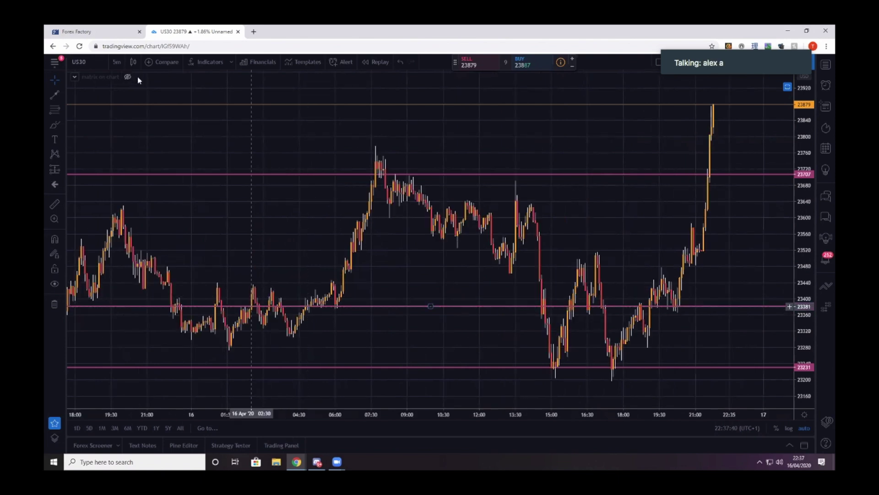
pyautogui.scroll(3, 488, 250)
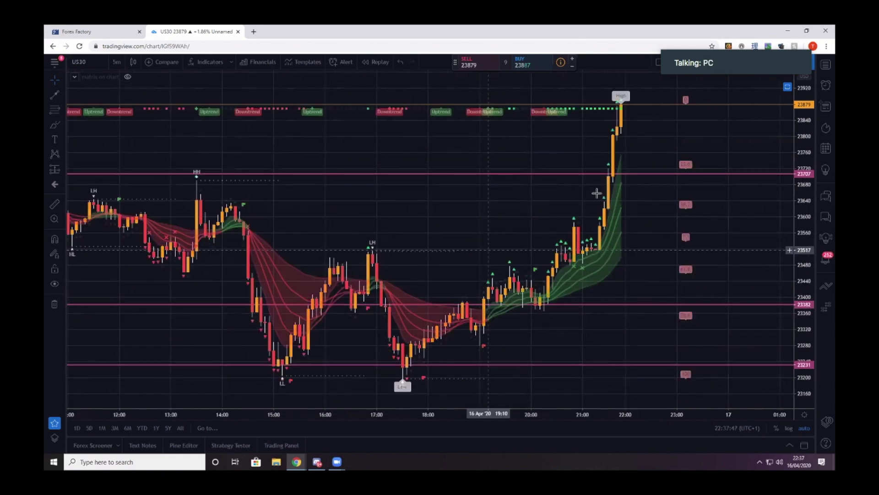
# - Delete the lower horizontal price line from the US30 chart
pyautogui.scroll(-2, 589, 185)
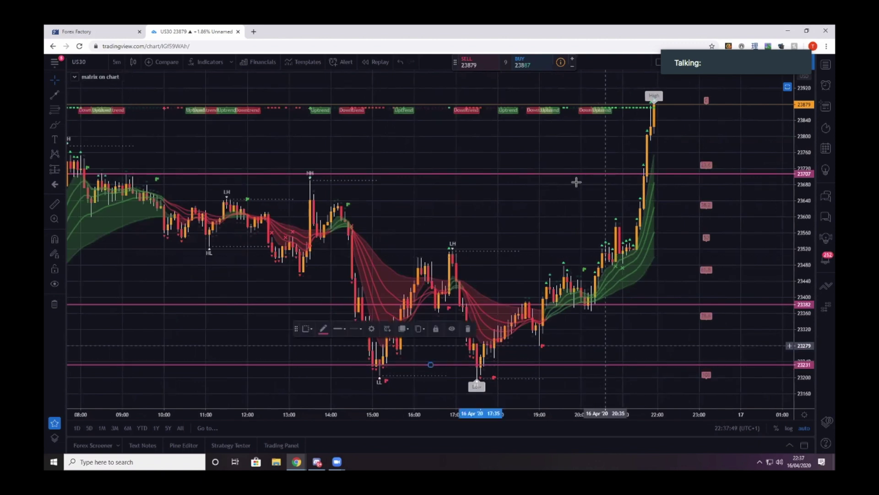
pyautogui.press('Delete')
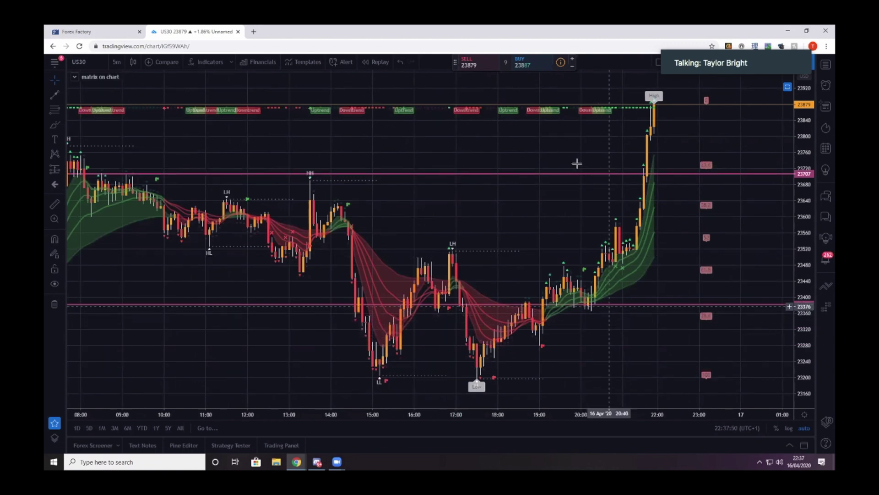
pyautogui.scroll(-3, 577, 164)
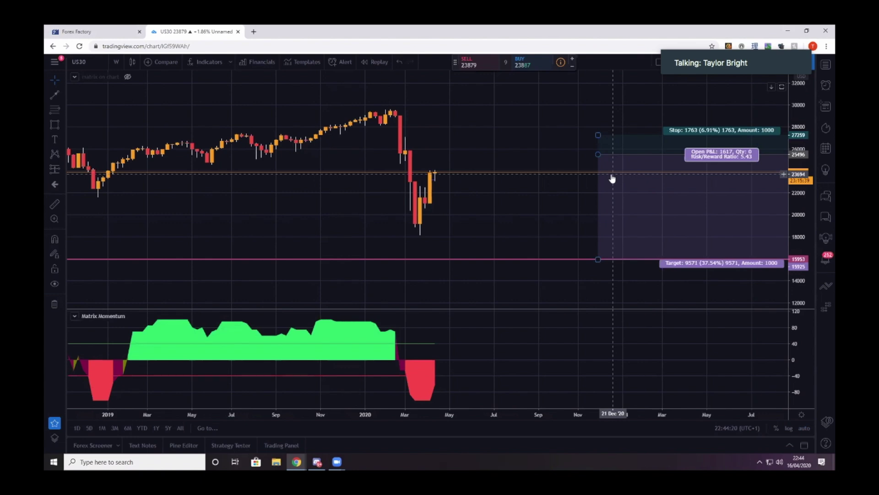
# - Confirm the matrix on chart indicator settings with Ok and pan the weekly chart to later dates
pyautogui.click(140, 77)
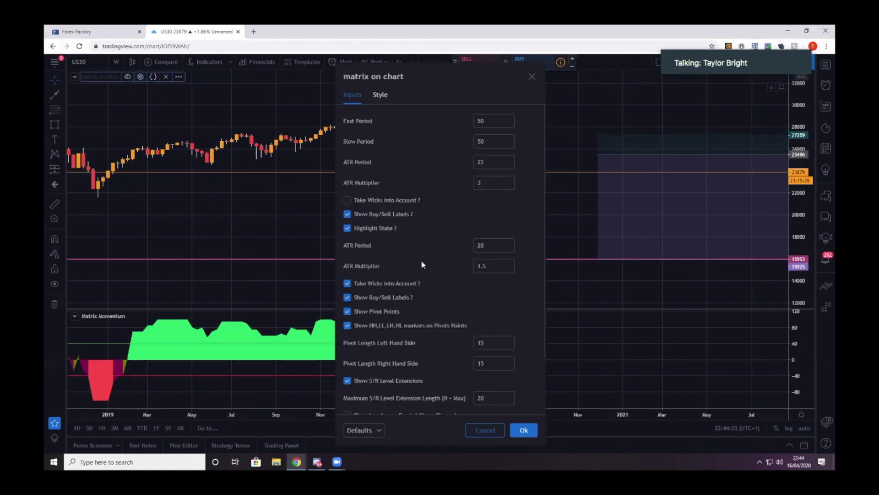
pyautogui.scroll(-3, 458, 396)
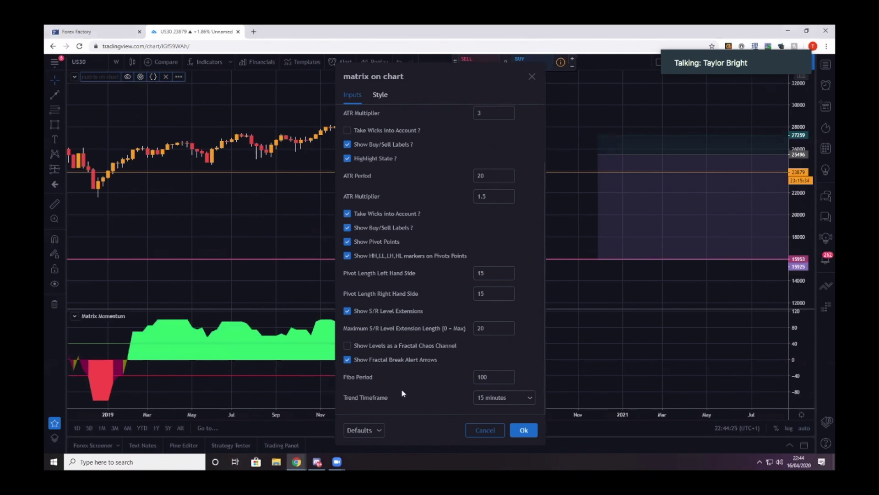
pyautogui.click(524, 430)
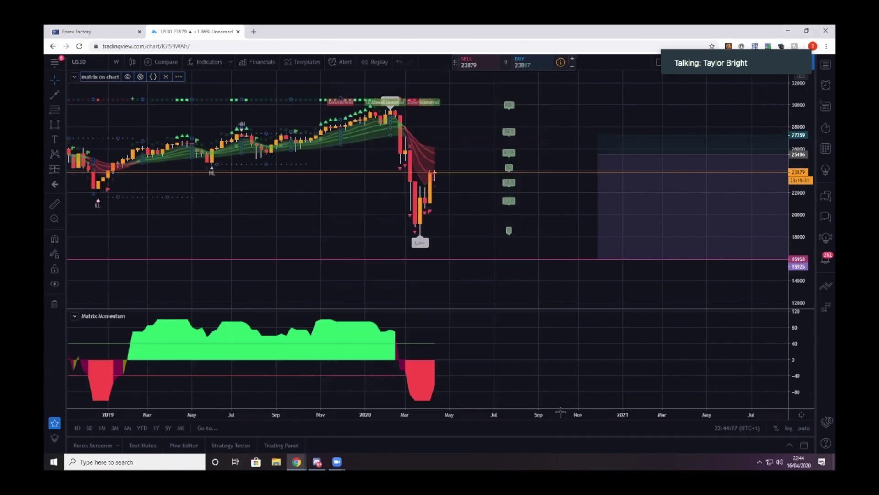
pyautogui.moveTo(479, 183); pyautogui.dragTo(420, 202)
pyautogui.moveTo(484, 190); pyautogui.dragTo(487, 211)
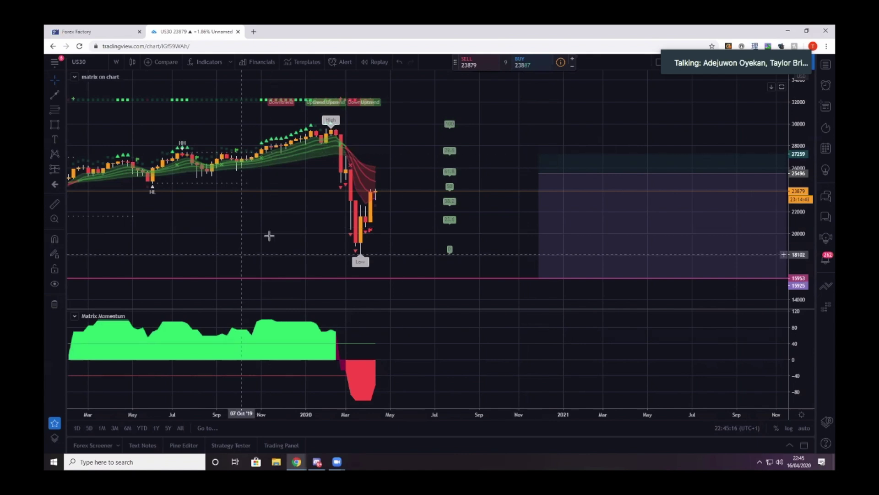
# - Pan and zoom the weekly US30 chart from mid-2019 onward and auto-fit the price scale
pyautogui.scroll(8, 214, 233)
pyautogui.moveTo(215, 233); pyautogui.dragTo(717, 212)
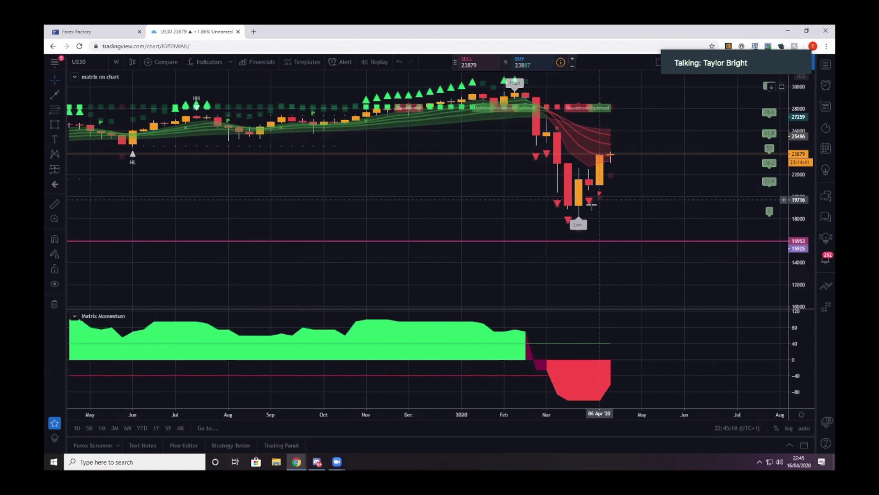
pyautogui.scroll(3, 397, 212)
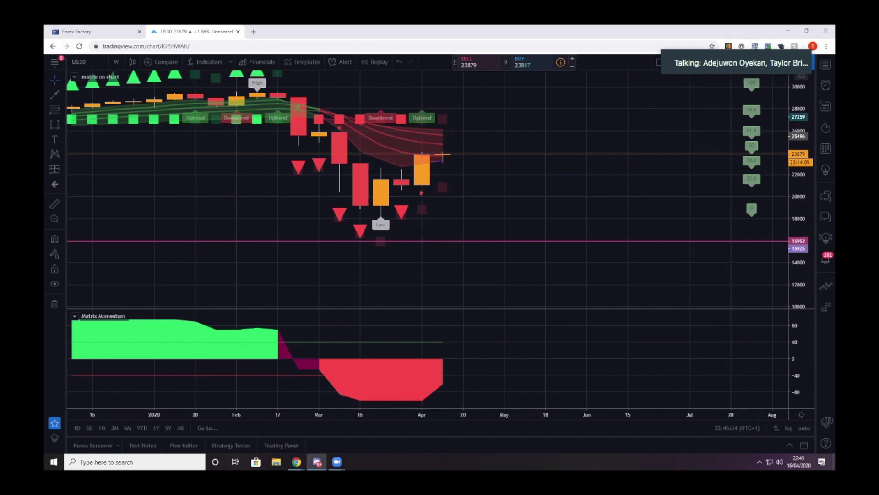
pyautogui.scroll(-3, 458, 209)
pyautogui.moveTo(381, 210); pyautogui.dragTo(571, 210)
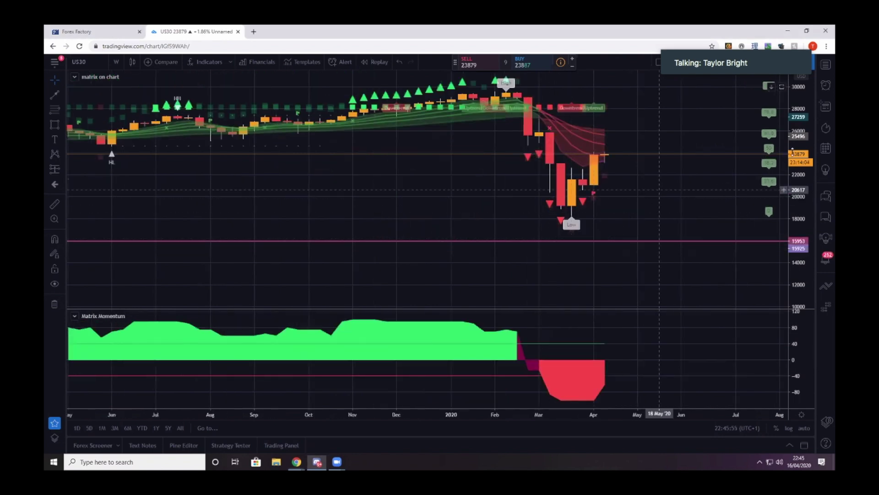
pyautogui.moveTo(660, 190); pyautogui.dragTo(614, 231)
pyautogui.doubleClick(799, 128)
pyautogui.scroll(3, 600, 189)
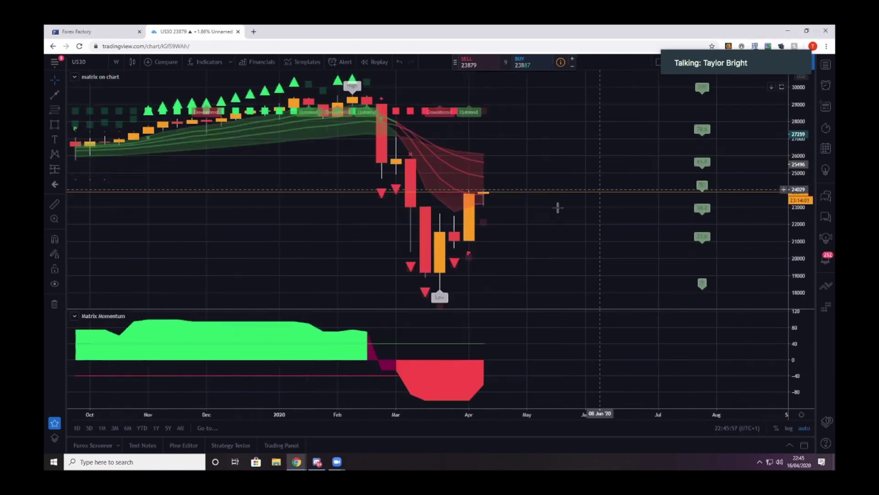
pyautogui.scroll(2, 579, 195)
pyautogui.moveTo(551, 216); pyautogui.dragTo(620, 245)
pyautogui.scroll(-1, 677, 206)
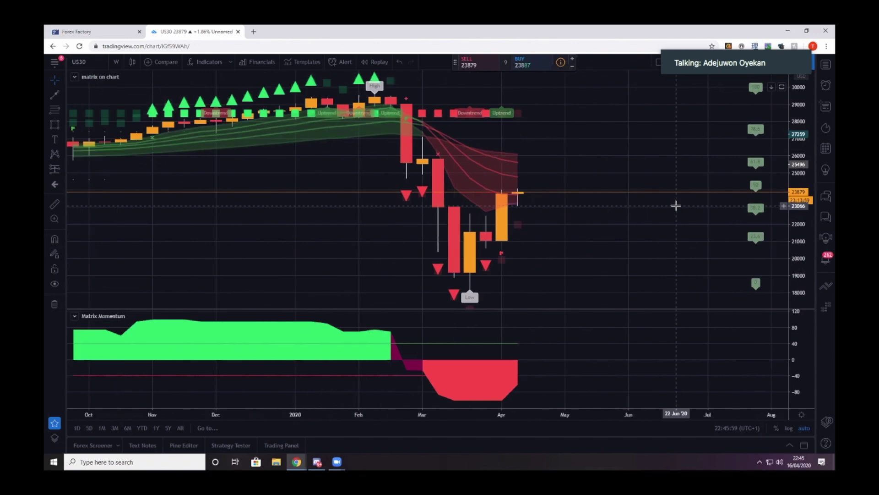
pyautogui.scroll(-3, 676, 206)
pyautogui.scroll(-3, 683, 206)
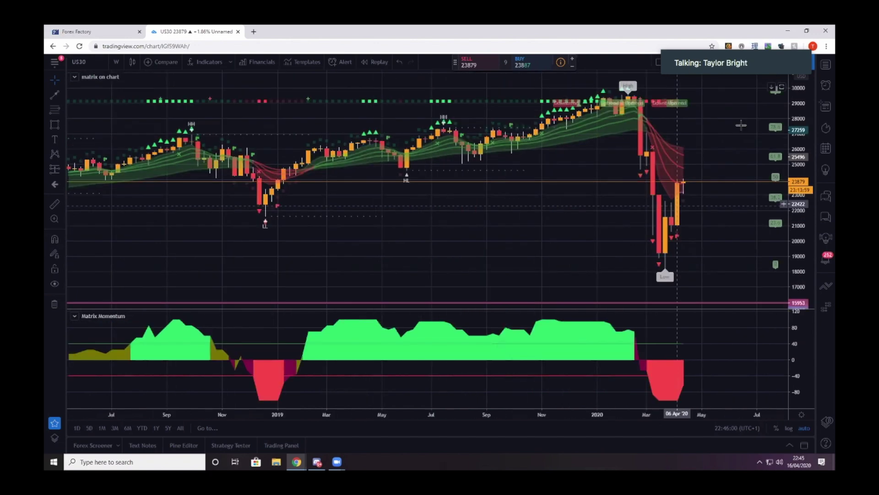
# - Open the watchlist and load the GBPJPY chart from it
pyautogui.click(825, 65)
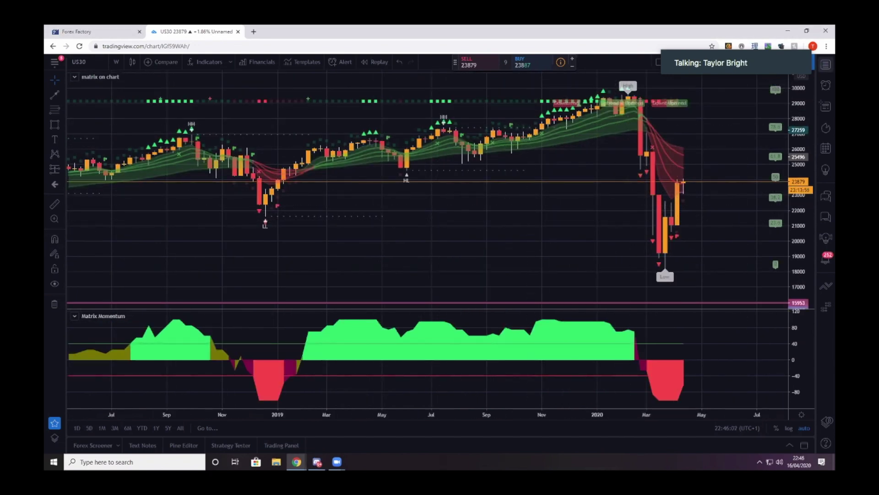
pyautogui.click(826, 65)
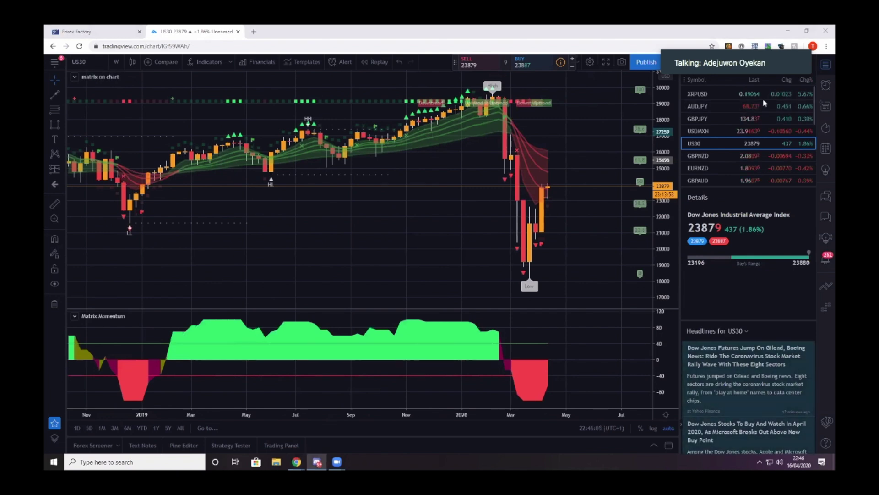
pyautogui.click(740, 121)
# - Close the watchlist and switch GBPJPY to 4-hour candles
pyautogui.click(825, 66)
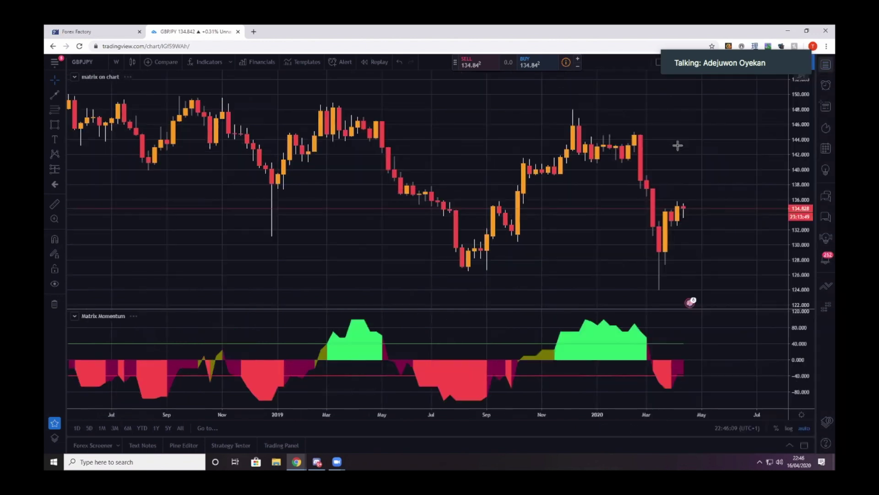
pyautogui.scroll(-3, 499, 118)
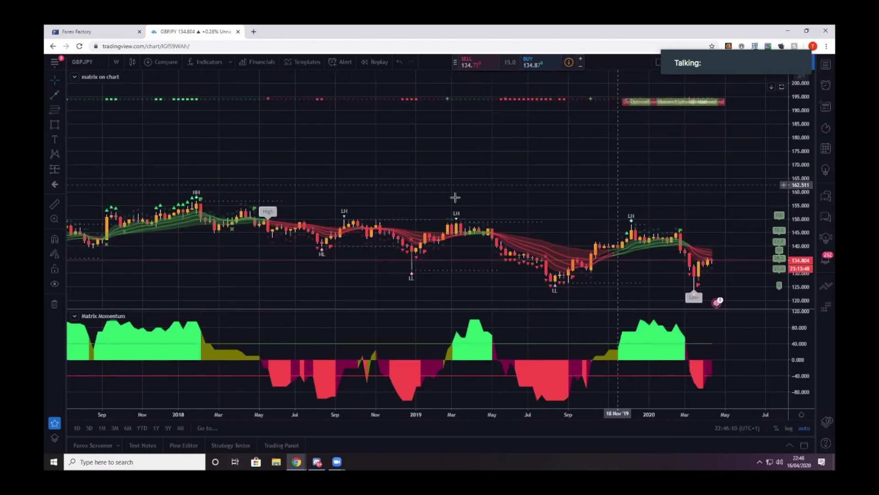
pyautogui.moveTo(455, 198); pyautogui.dragTo(616, 191)
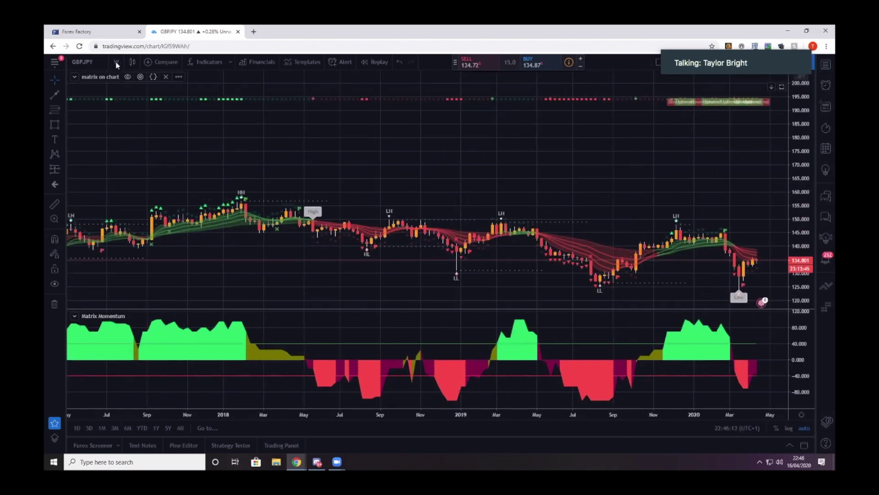
pyautogui.click(116, 65)
pyautogui.click(138, 252)
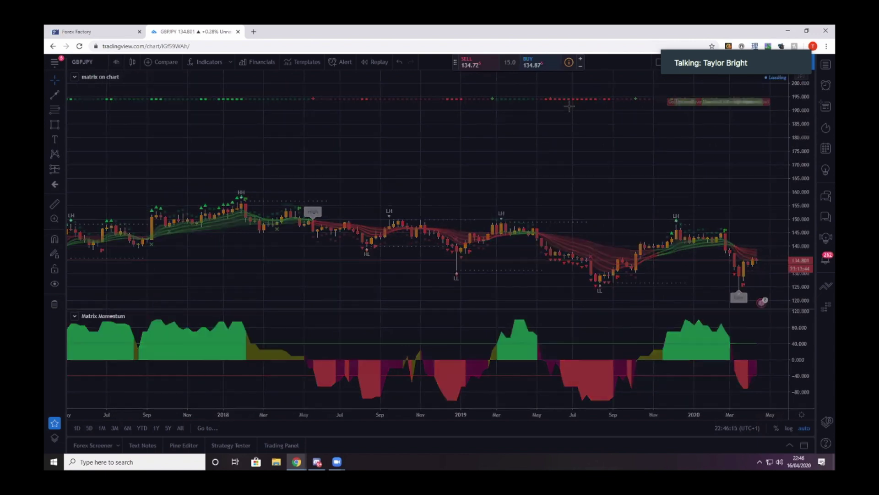
# - Frame March to mid-April 2020 by zooming, panning and rescaling the price axis
pyautogui.scroll(-2, 635, 131)
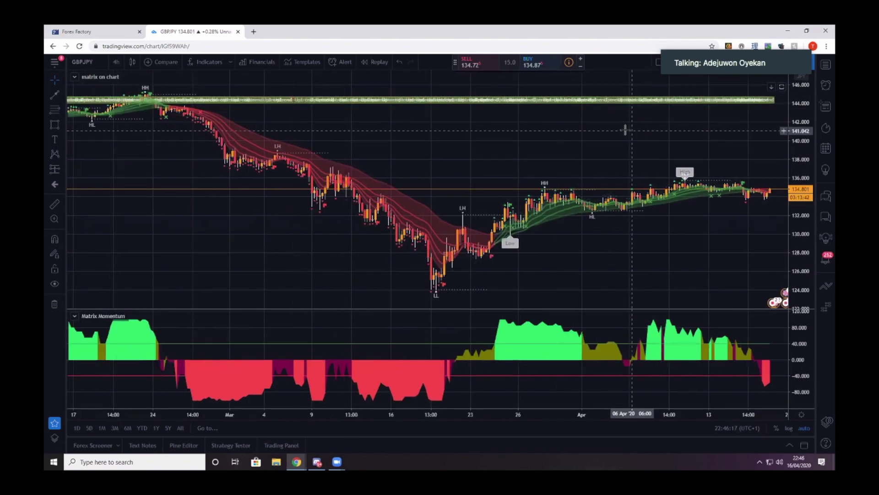
pyautogui.scroll(-4, 625, 130)
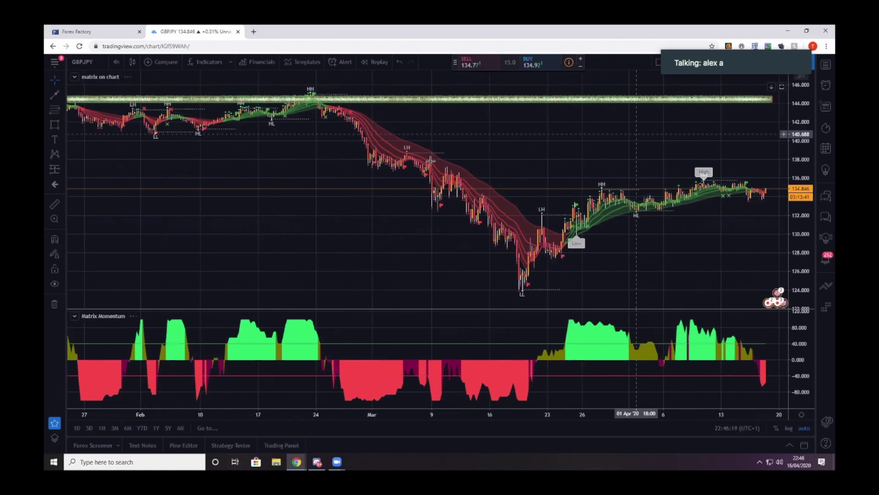
pyautogui.moveTo(540, 138); pyautogui.dragTo(394, 156)
pyautogui.scroll(5, 400, 149)
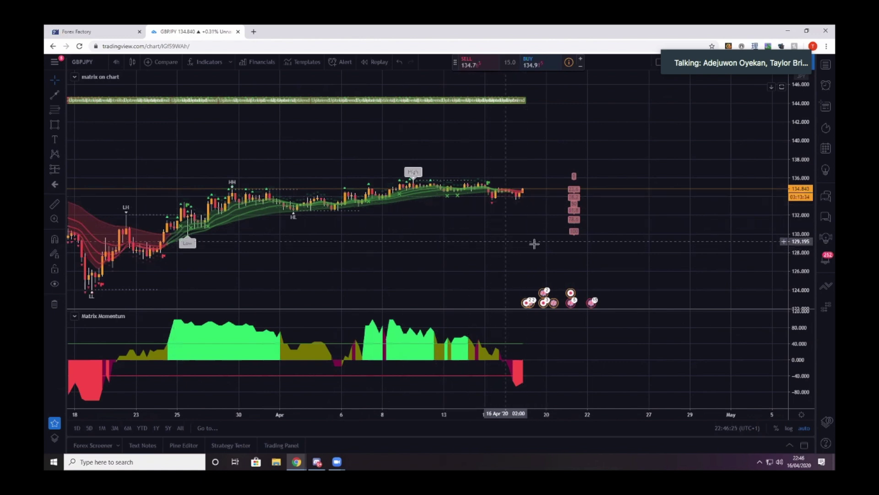
pyautogui.scroll(-2, 534, 244)
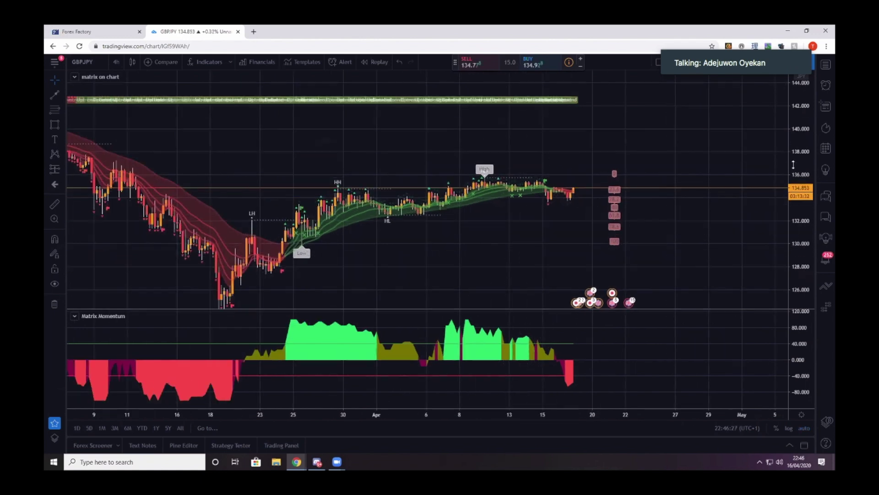
pyautogui.moveTo(793, 165); pyautogui.dragTo(795, 152)
pyautogui.moveTo(726, 191); pyautogui.dragTo(539, 208)
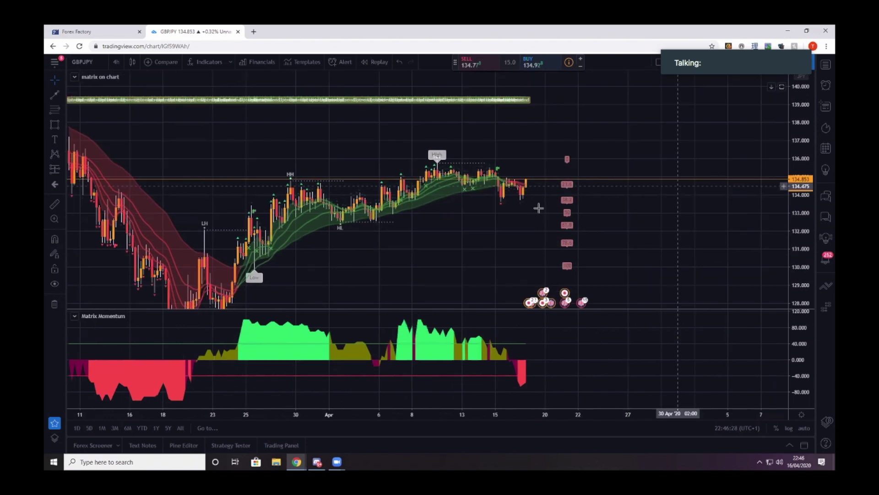
pyautogui.scroll(2, 539, 208)
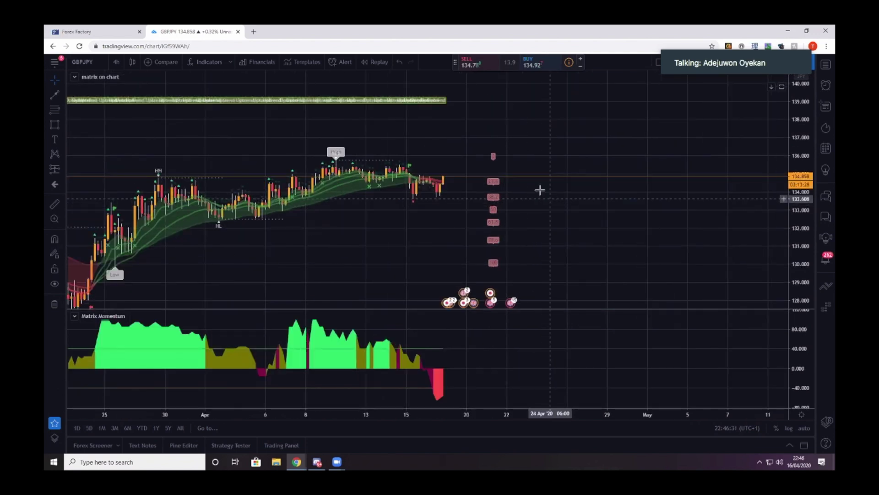
pyautogui.scroll(-3, 416, 261)
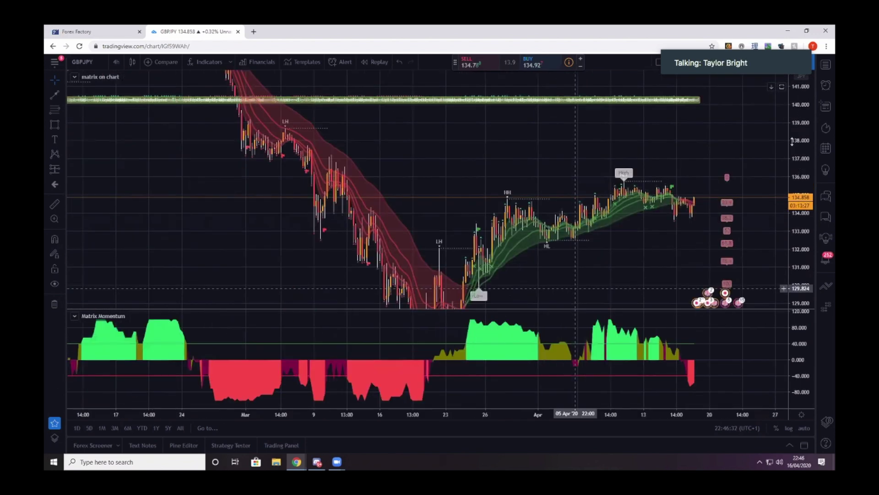
pyautogui.moveTo(792, 141); pyautogui.dragTo(788, 207)
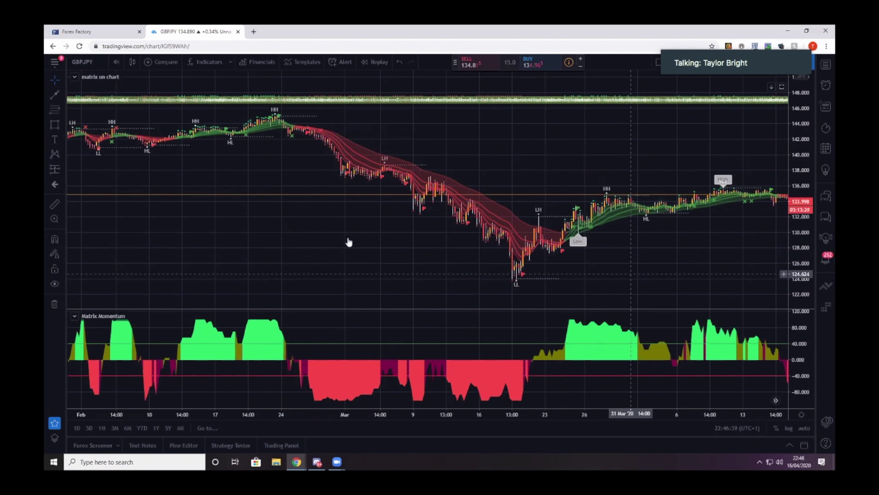
pyautogui.hscroll(3, 348, 242)
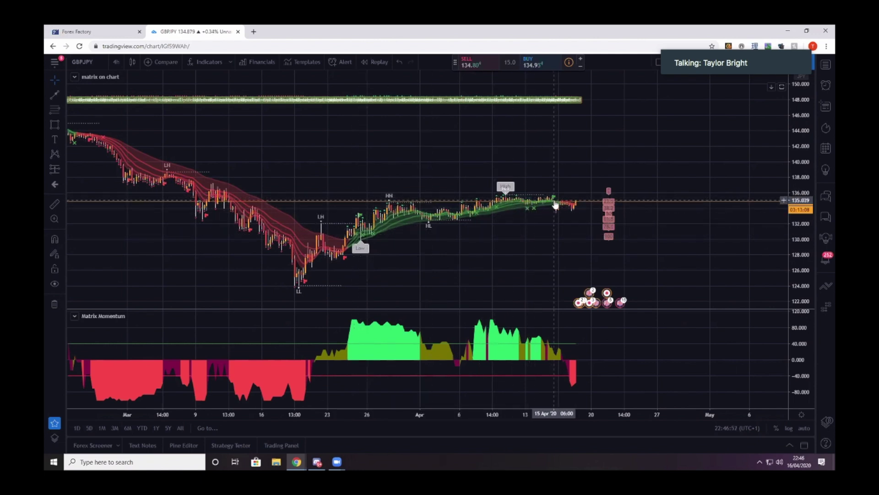
# - Measure GBPJPY's climb from 25 Mar to 9 Apr, about 3.2%
pyautogui.click(56, 205)
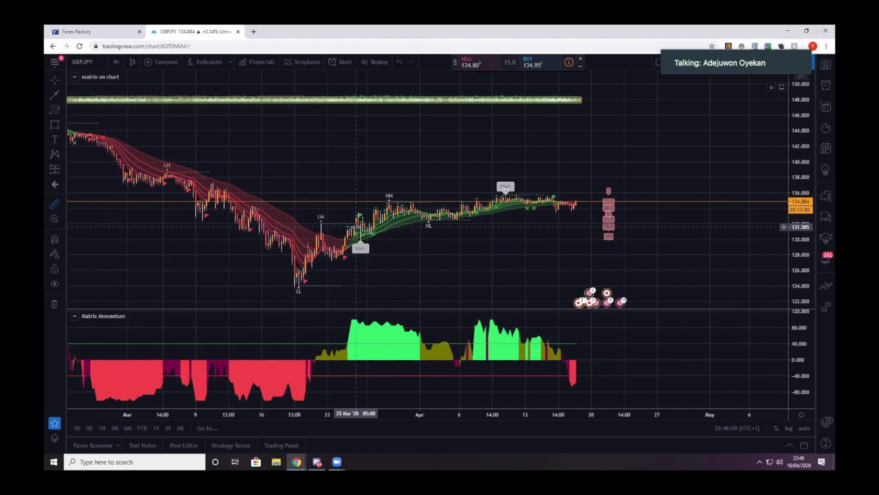
pyautogui.click(356, 228)
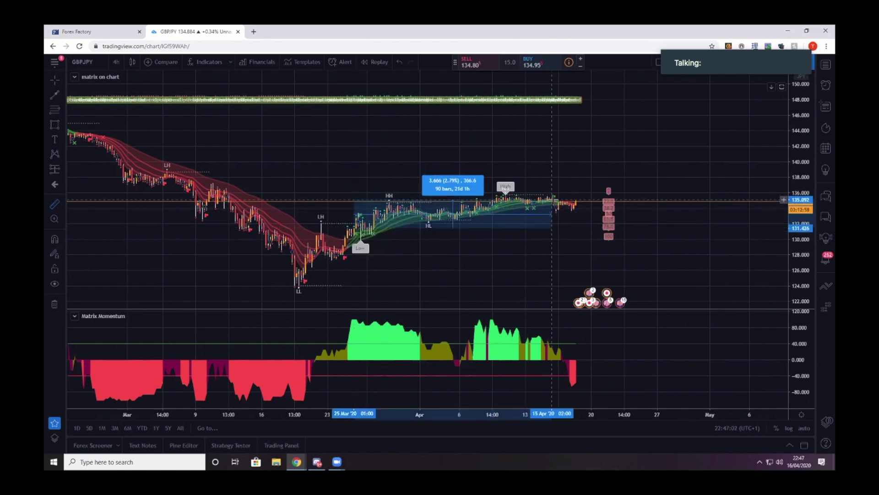
pyautogui.click(531, 249)
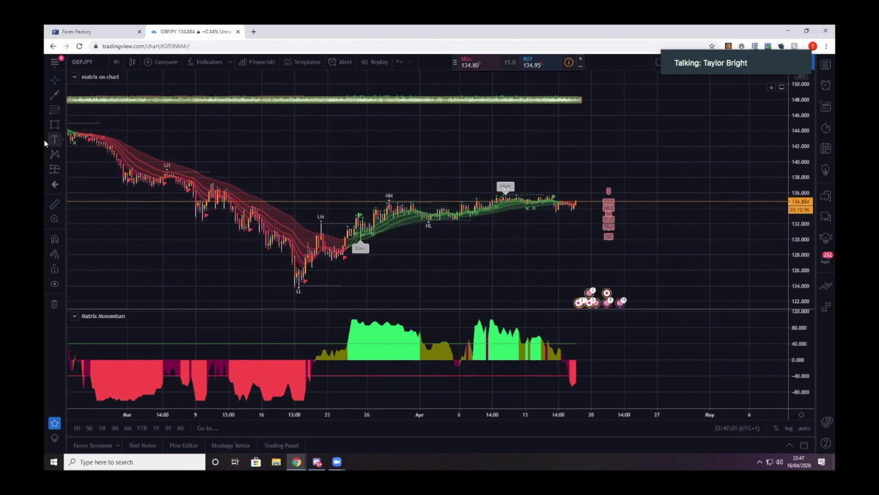
pyautogui.click(54, 205)
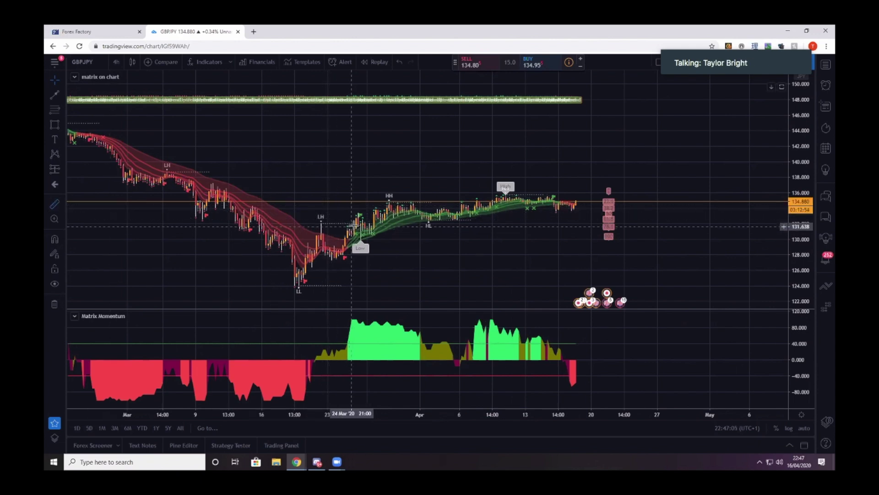
pyautogui.click(354, 228)
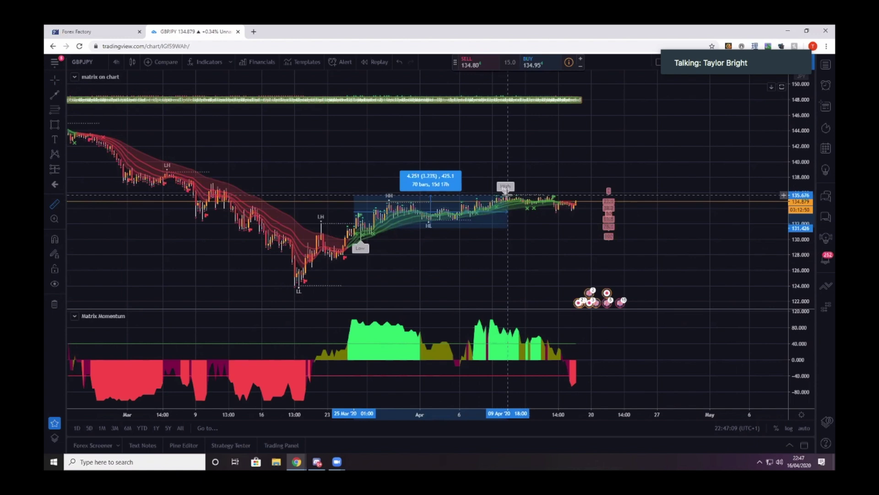
pyautogui.click(531, 213)
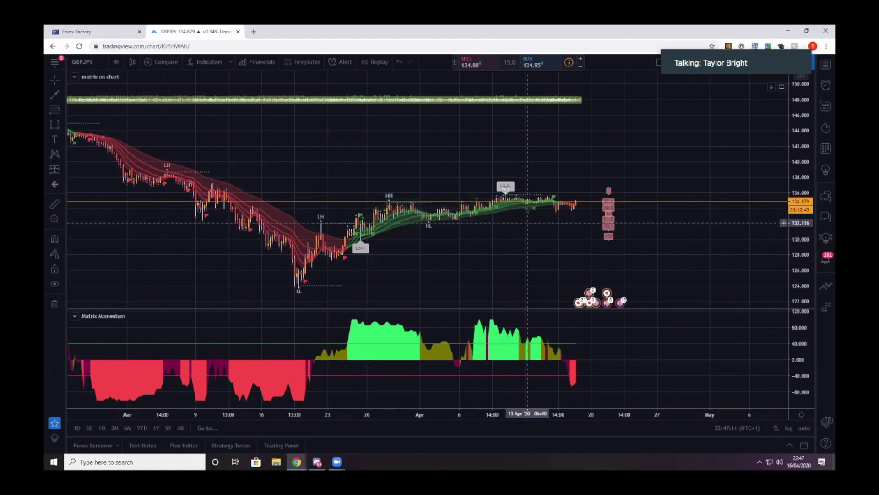
# - Zoom and pan back to the late-February high and the March slide
pyautogui.scroll(-5, 559, 188)
pyautogui.scroll(-1, 554, 189)
pyautogui.moveTo(482, 144); pyautogui.dragTo(660, 159)
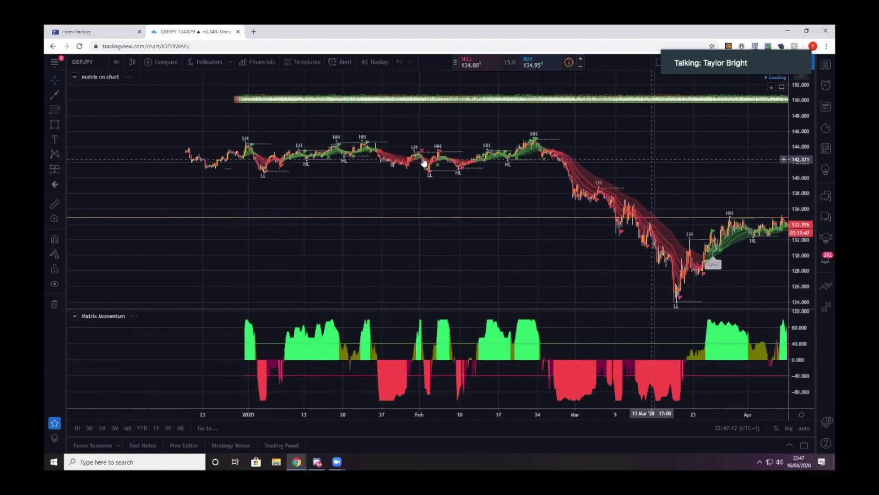
pyautogui.scroll(5, 425, 163)
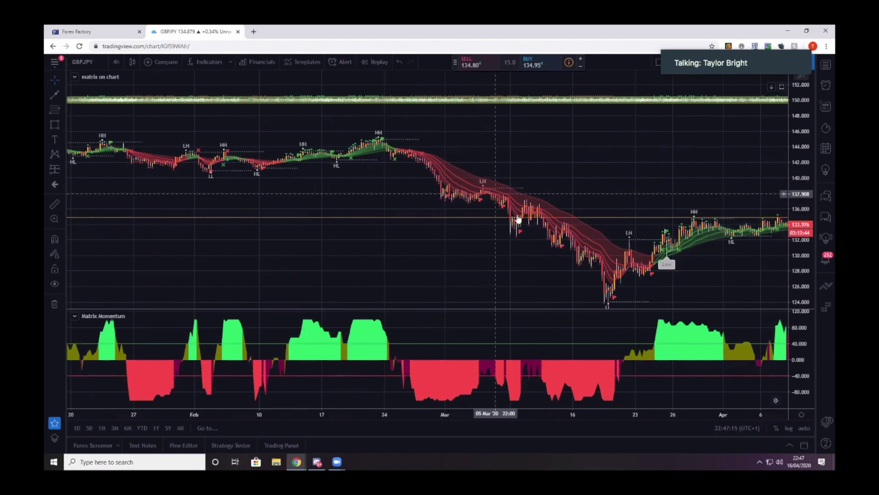
pyautogui.moveTo(523, 253); pyautogui.dragTo(491, 246)
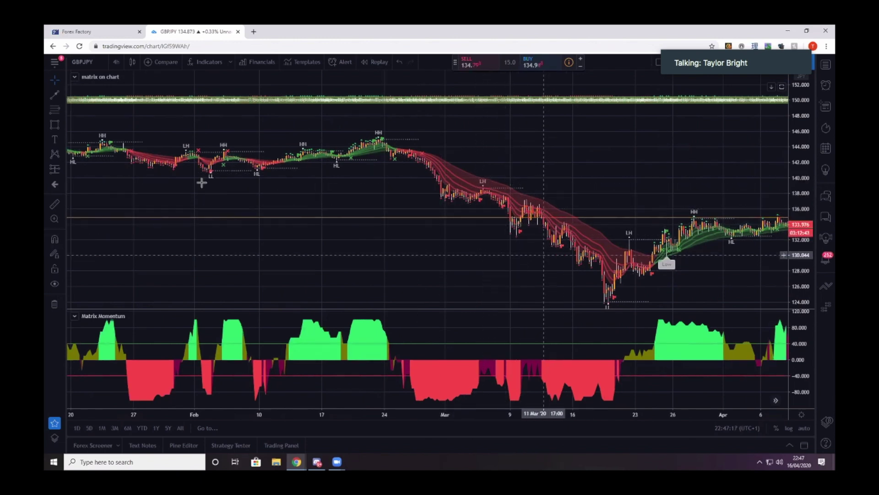
pyautogui.click(55, 204)
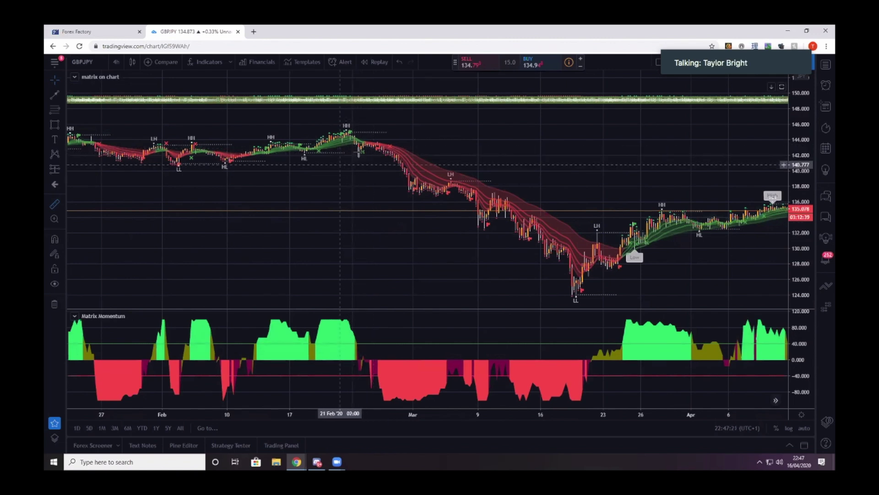
pyautogui.scroll(2, 458, 179)
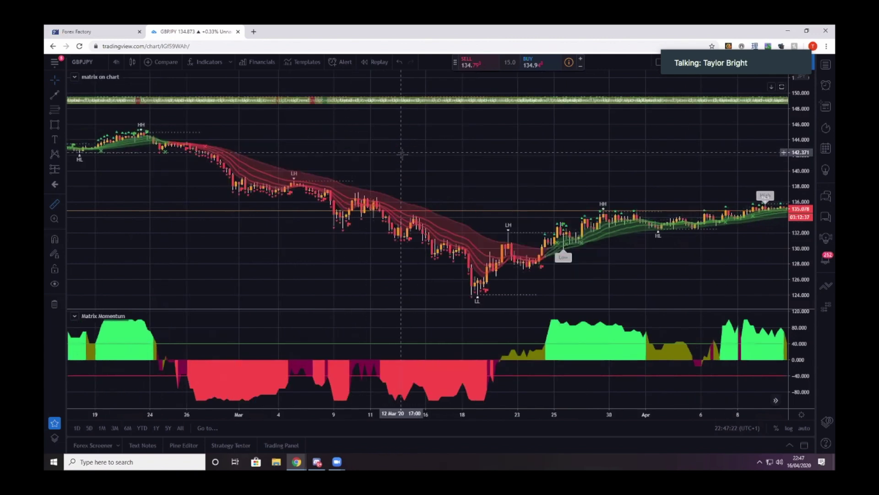
pyautogui.scroll(3, 401, 154)
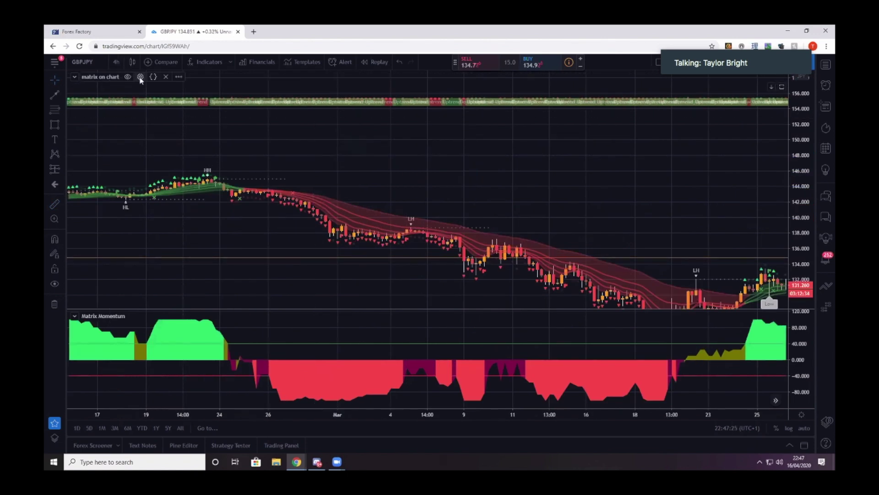
# - Set the matrix on chart trend timeframe to 1 week and pan back to early February
pyautogui.click(140, 77)
pyautogui.scroll(-2, 503, 391)
pyautogui.click(502, 396)
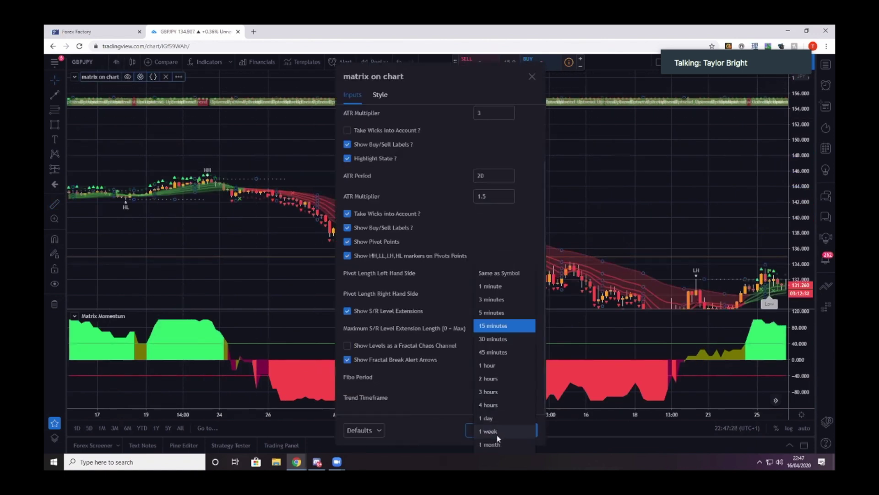
pyautogui.click(494, 433)
pyautogui.click(522, 430)
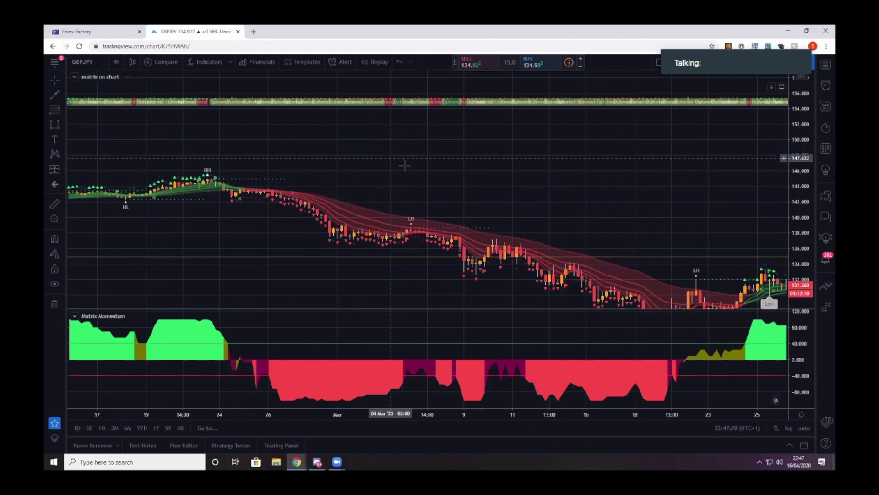
pyautogui.scroll(-3, 465, 147)
pyautogui.moveTo(418, 145); pyautogui.dragTo(382, 141)
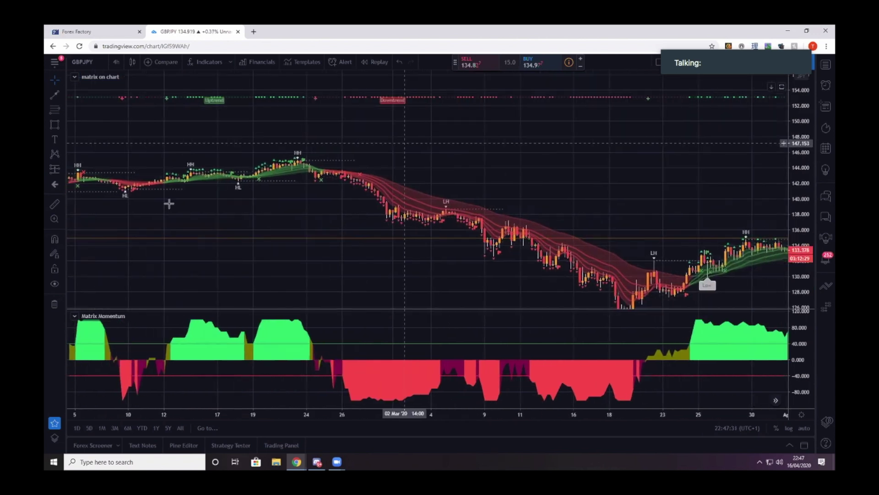
pyautogui.click(54, 204)
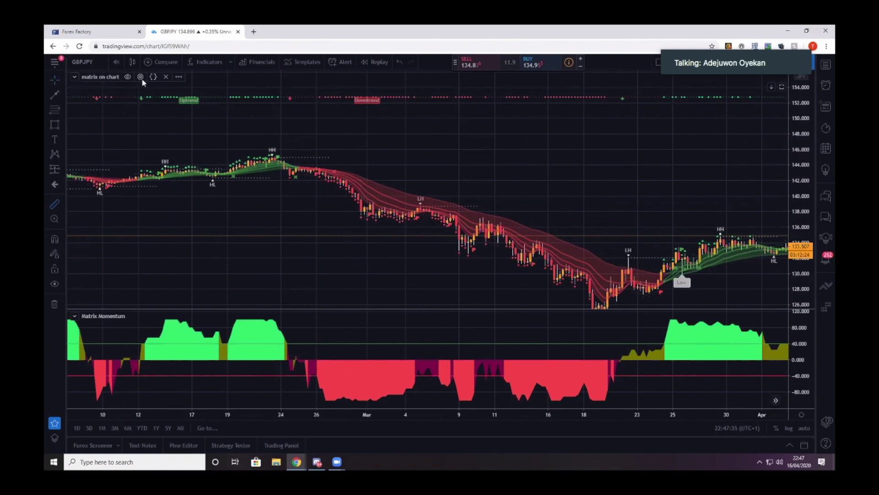
# - Change the matrix on chart trend timeframe to 1 day and clear the measurement
pyautogui.click(140, 77)
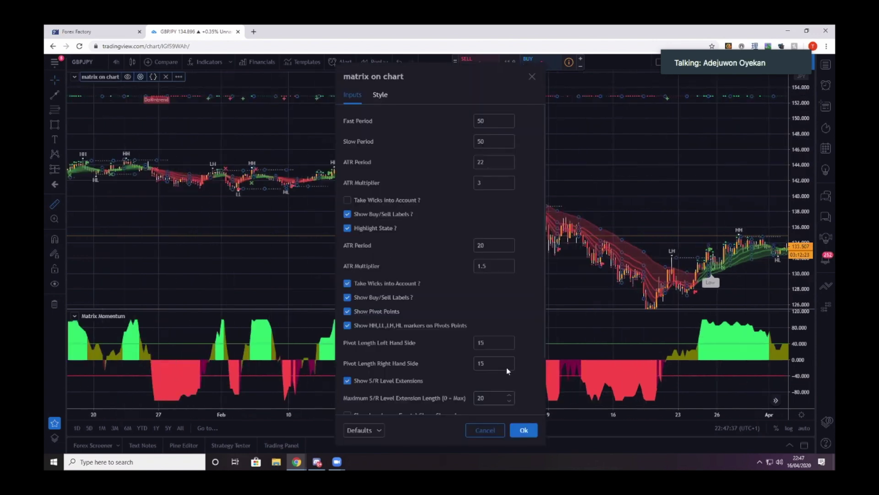
pyautogui.scroll(-3, 503, 394)
pyautogui.click(504, 397)
pyautogui.click(497, 418)
pyautogui.click(522, 430)
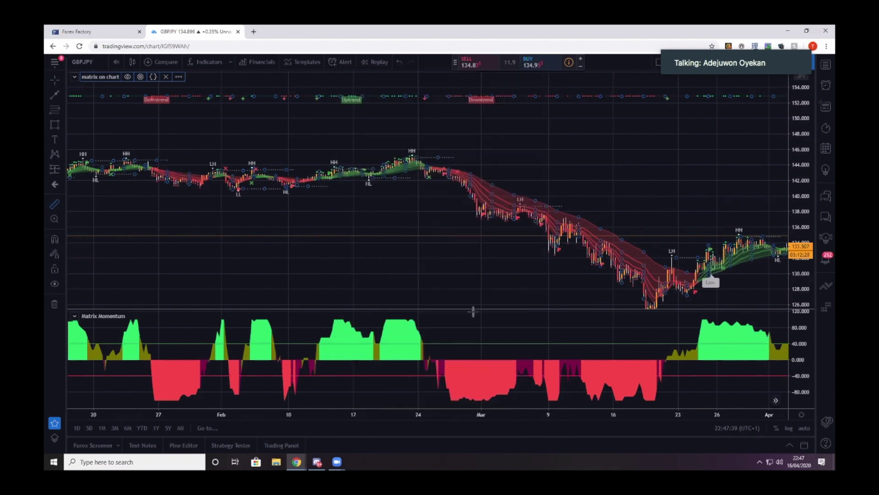
pyautogui.moveTo(426, 248); pyautogui.dragTo(373, 238)
pyautogui.moveTo(451, 245); pyautogui.dragTo(458, 250)
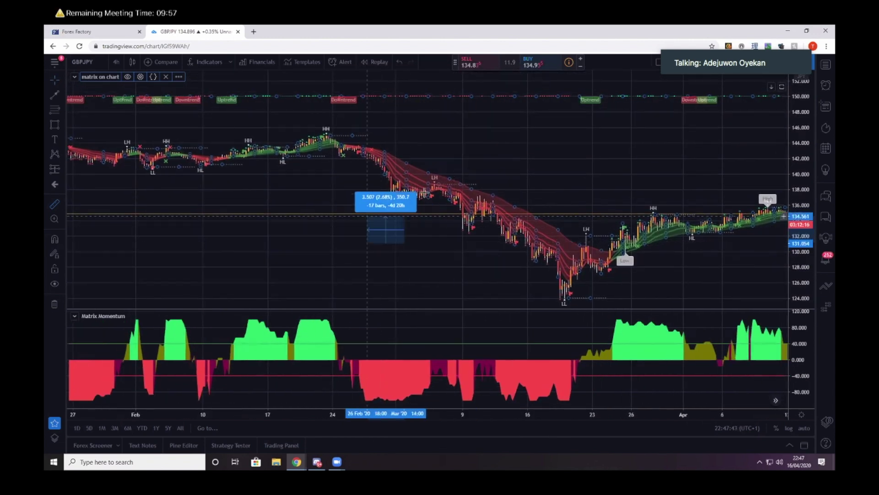
pyautogui.click(367, 213)
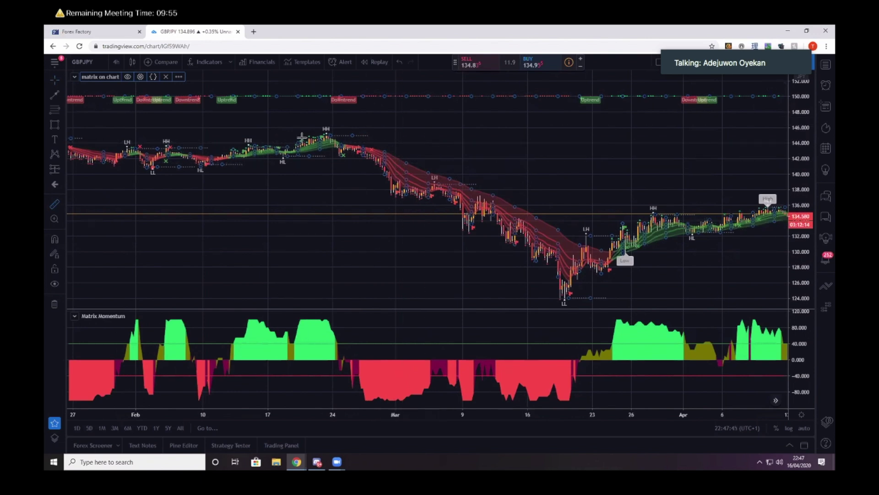
# - Recheck the matrix on chart settings, then begin a quick measurement near 4 Mar
pyautogui.scroll(3, 321, 124)
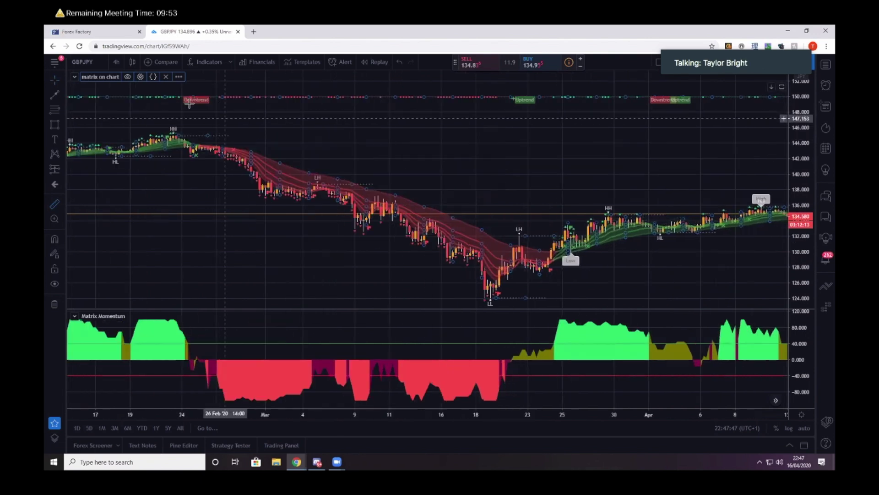
pyautogui.click(140, 77)
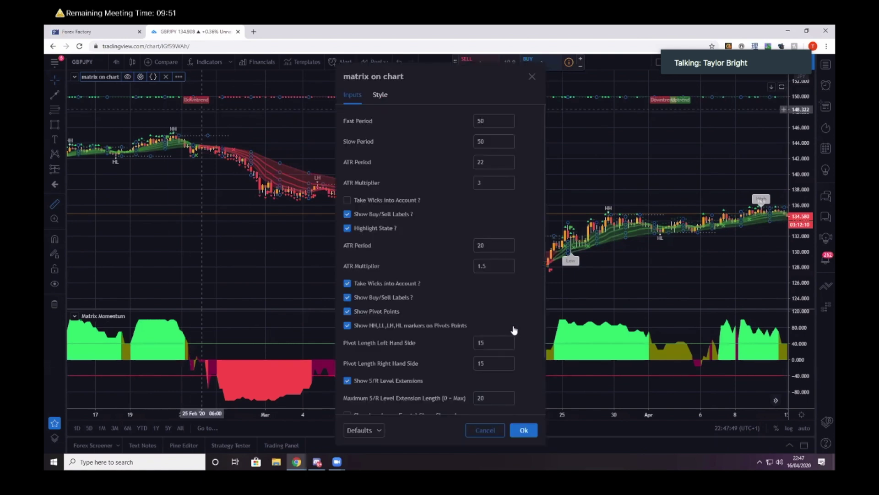
pyautogui.scroll(-3, 439, 252)
pyautogui.click(531, 432)
pyautogui.click(308, 152)
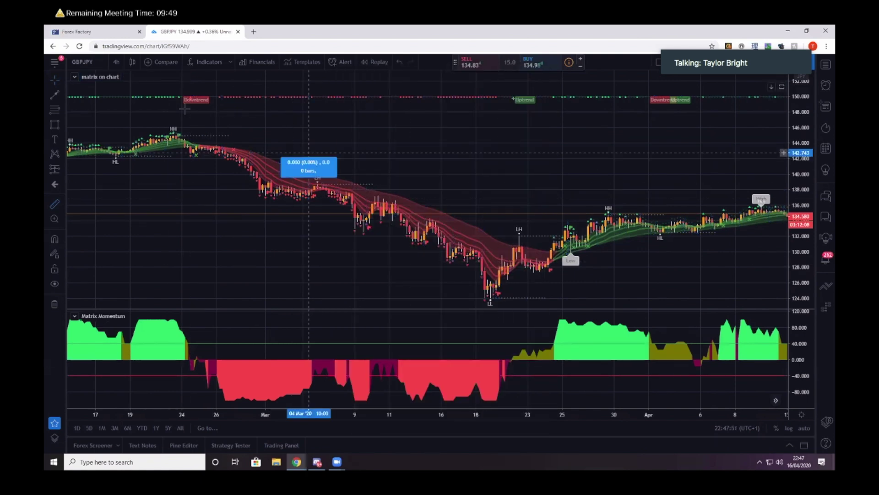
pyautogui.click(198, 116)
pyautogui.click(275, 139)
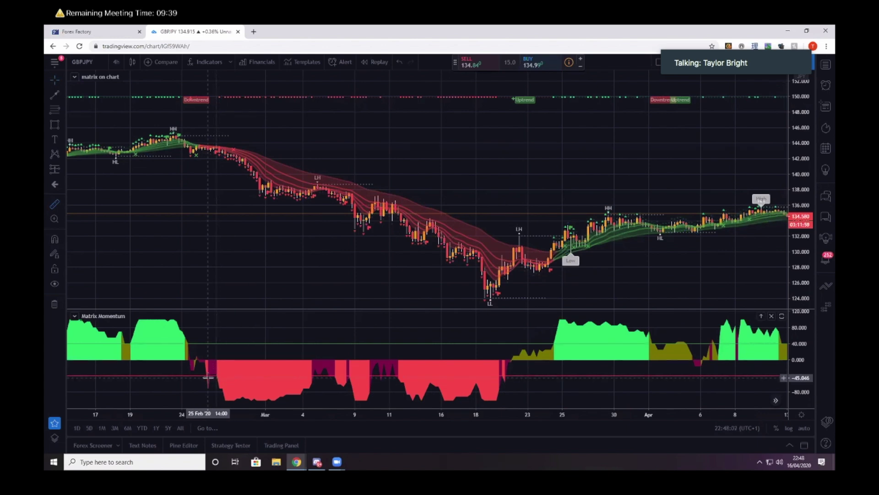
pyautogui.moveTo(220, 202); pyautogui.dragTo(494, 255)
pyautogui.scroll(6, 344, 182)
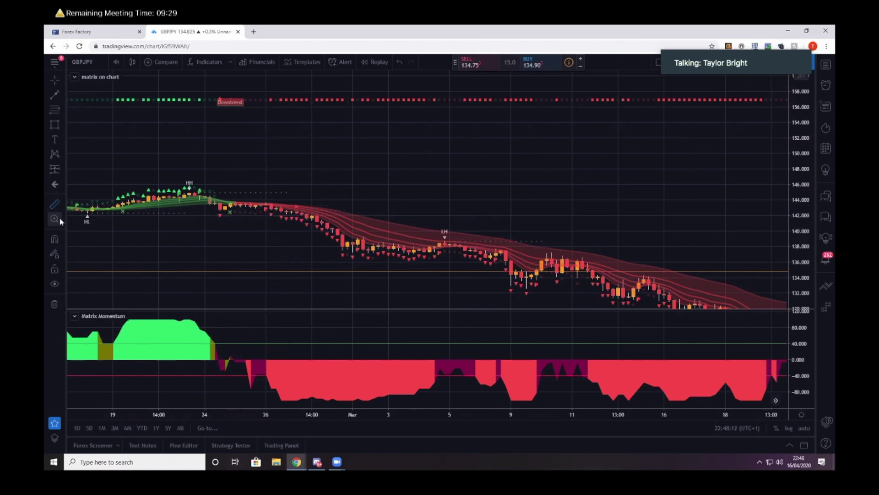
pyautogui.click(55, 204)
pyautogui.click(271, 209)
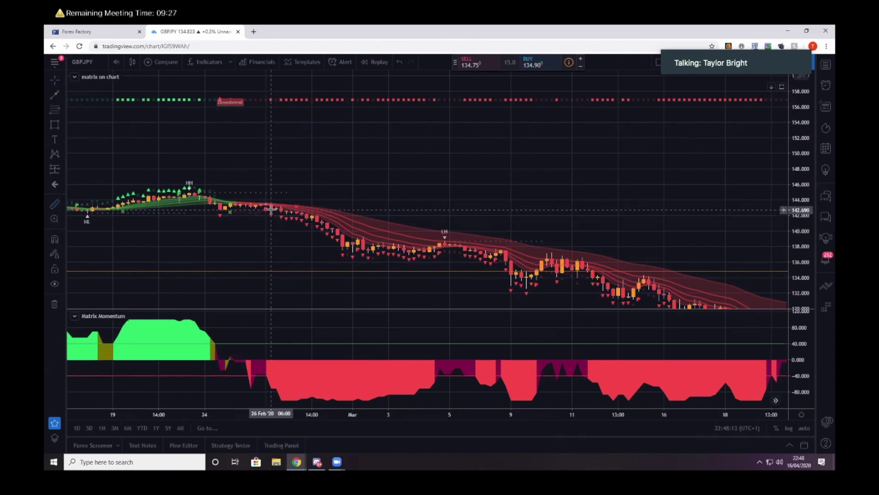
pyautogui.scroll(-5, 626, 228)
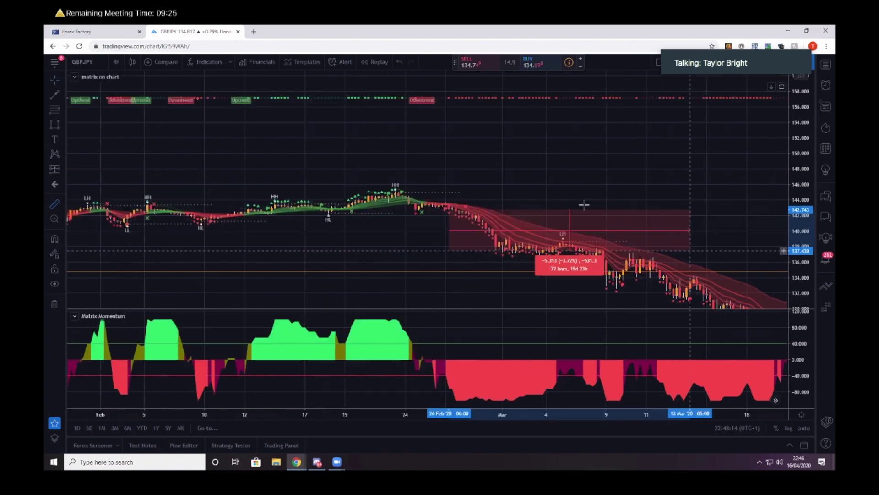
pyautogui.scroll(-2, 584, 204)
pyautogui.click(603, 212)
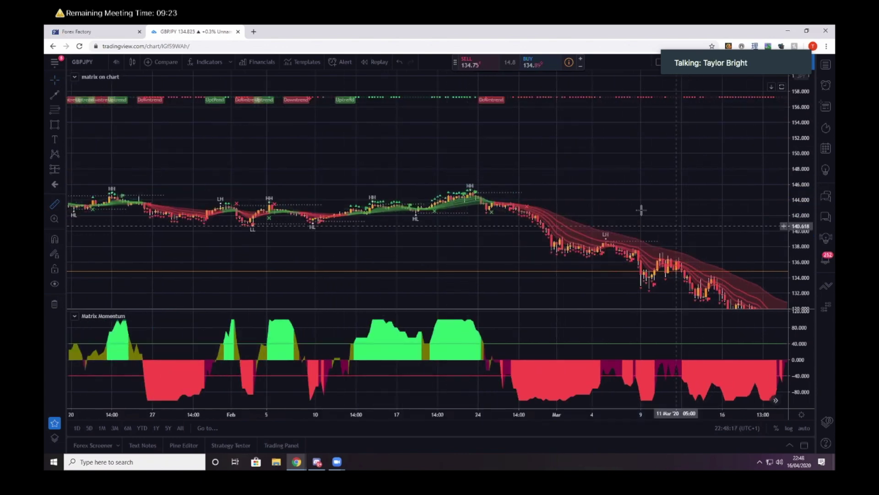
pyautogui.click(674, 225)
pyautogui.moveTo(307, 169); pyautogui.dragTo(214, 175)
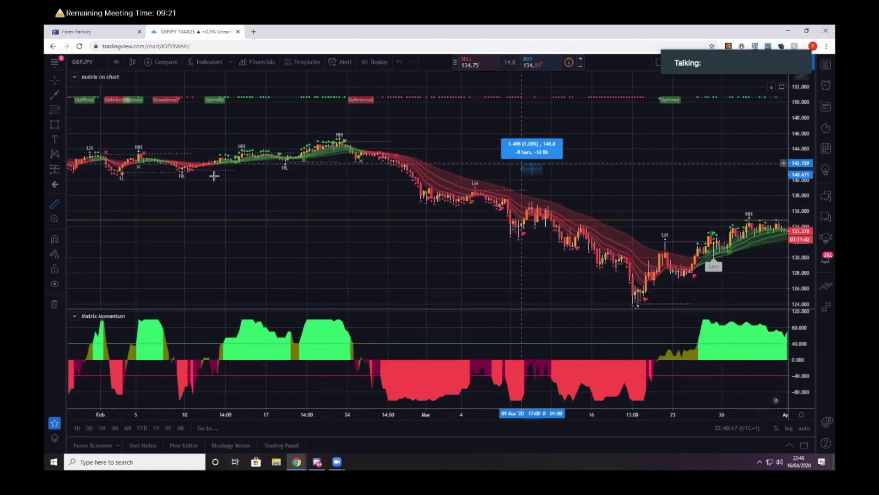
pyautogui.hscroll(5, 206, 164)
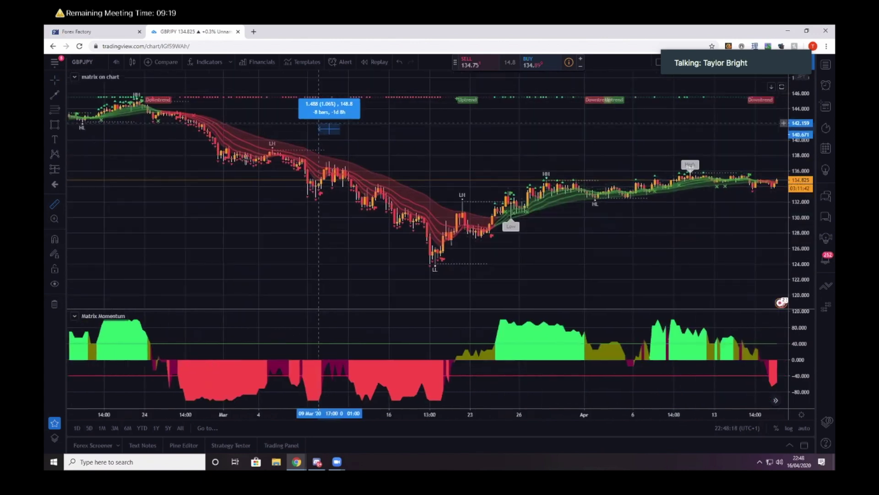
pyautogui.moveTo(252, 161); pyautogui.dragTo(323, 197)
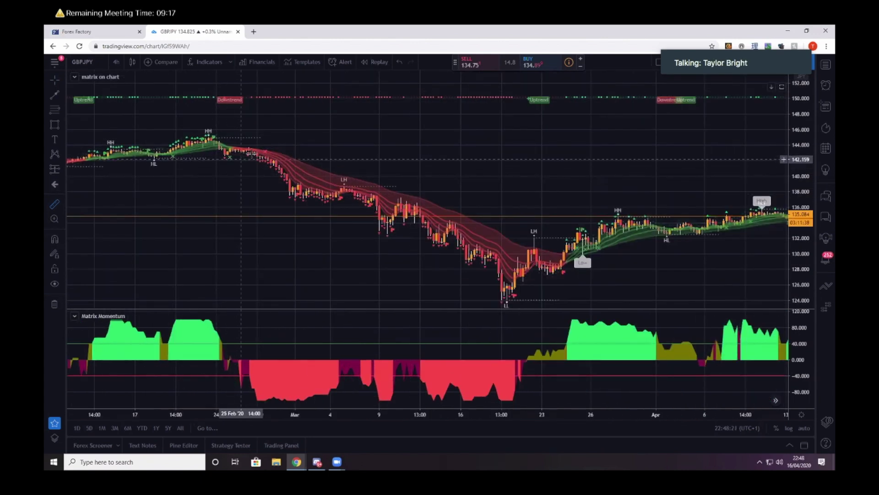
pyautogui.click(251, 156)
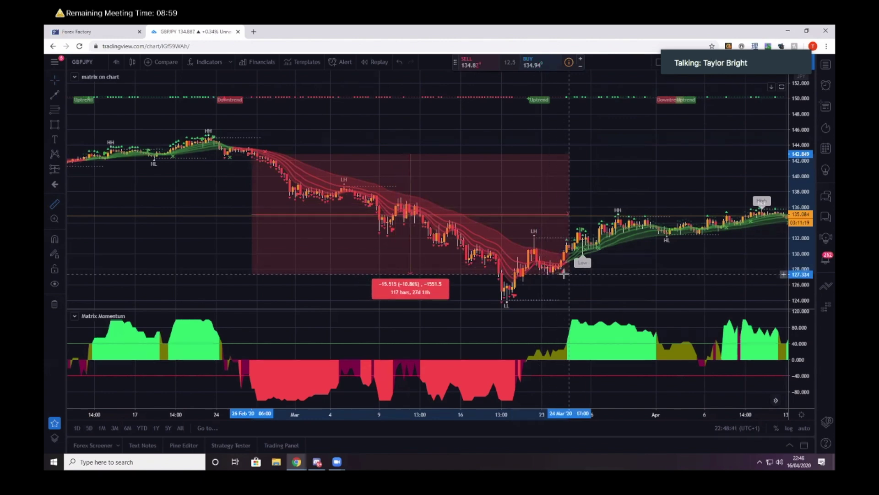
pyautogui.click(564, 274)
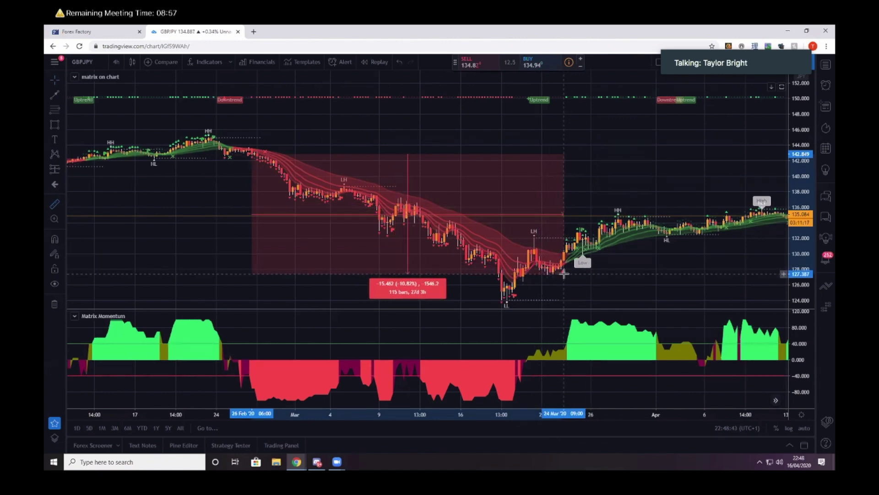
pyautogui.click(576, 282)
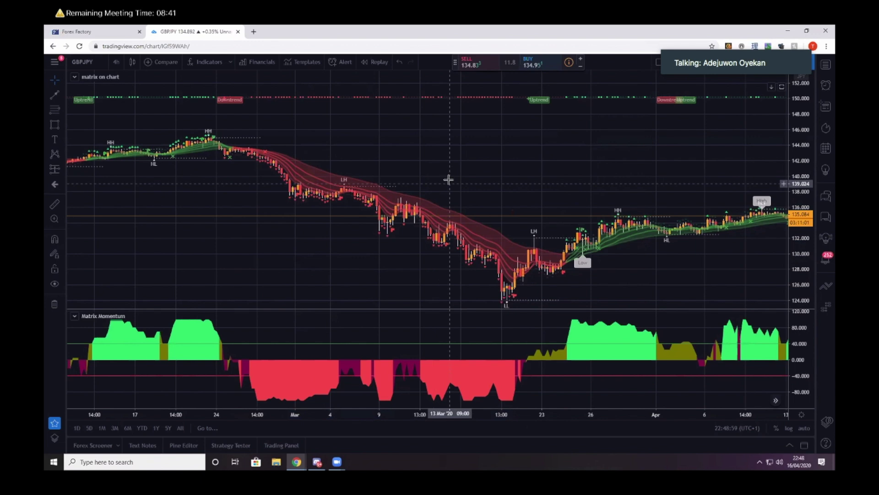
# - Zoom the GBPJPY 4-hour chart out and back in, then bring up the interval list
pyautogui.scroll(-3, 458, 183)
pyautogui.scroll(-5, 504, 193)
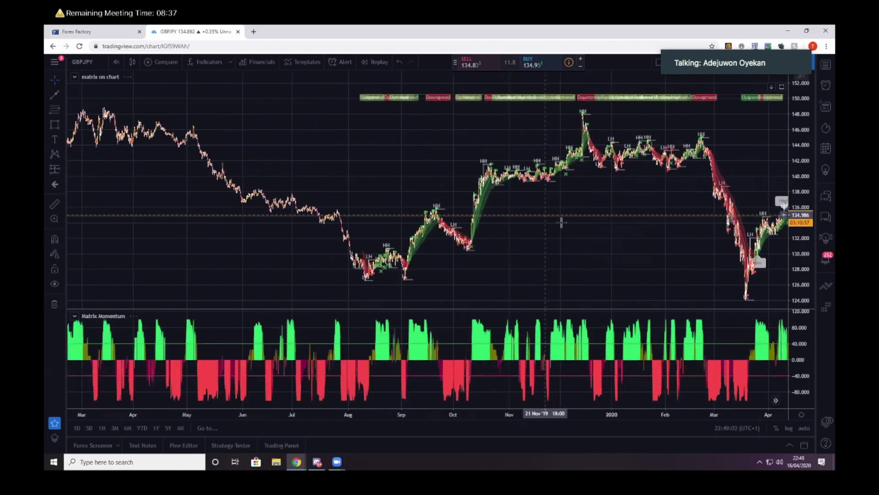
pyautogui.scroll(-5, 620, 243)
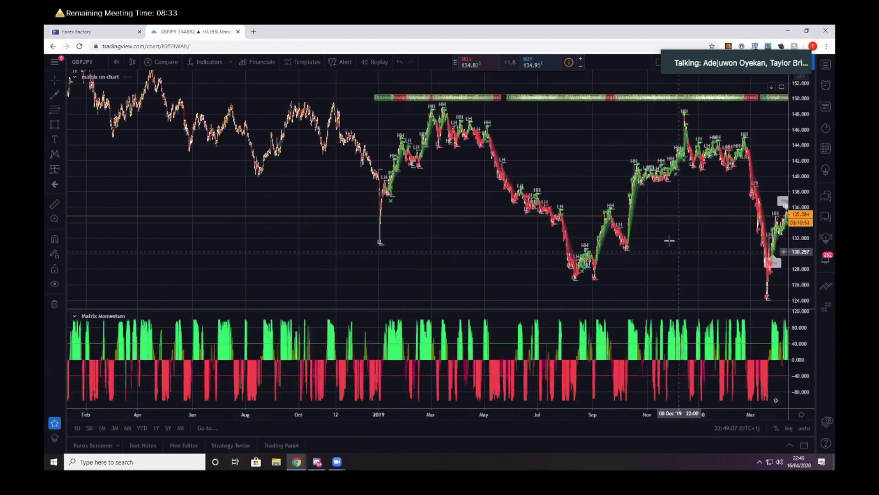
pyautogui.scroll(2, 669, 240)
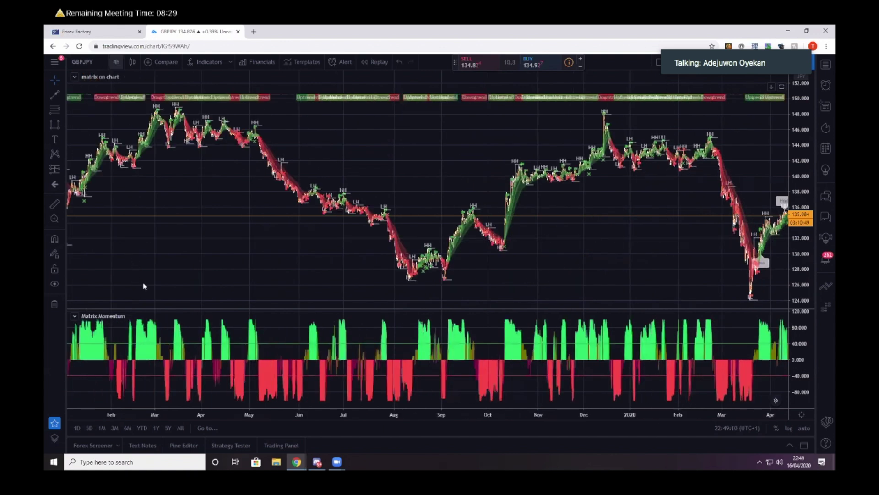
pyautogui.click(116, 61)
# - Switch GBPJPY to daily candles and pan back through its 2010–2016 history
pyautogui.click(137, 281)
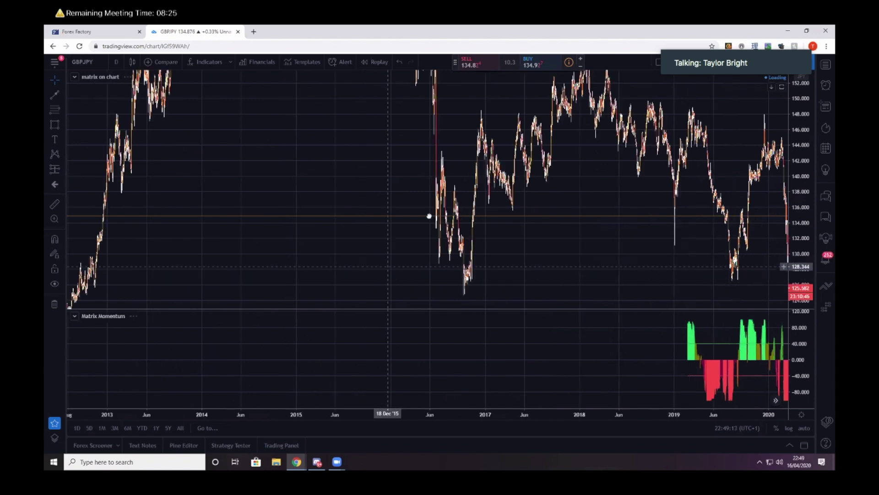
pyautogui.scroll(-2, 527, 255)
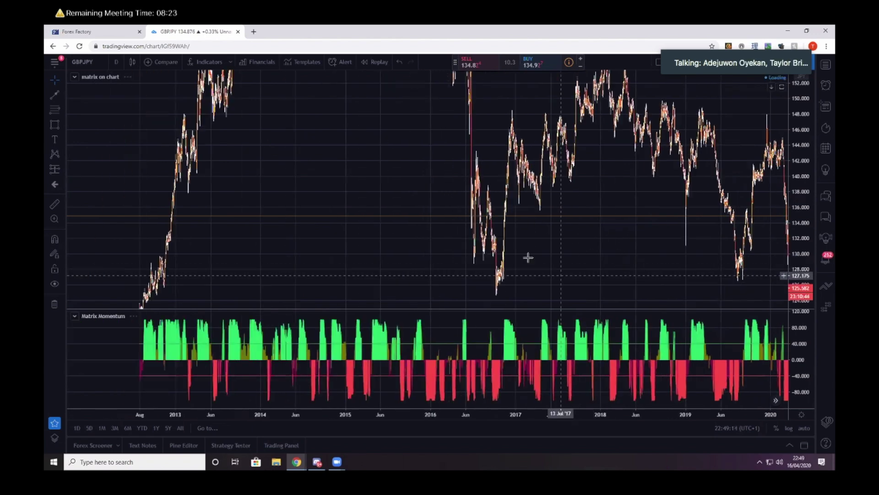
pyautogui.moveTo(581, 252); pyautogui.dragTo(258, 247)
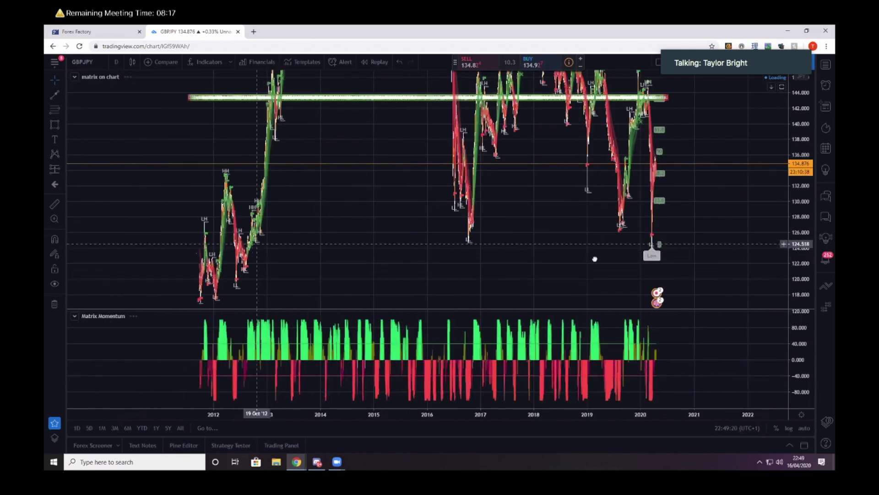
pyautogui.moveTo(380, 249); pyautogui.dragTo(600, 259)
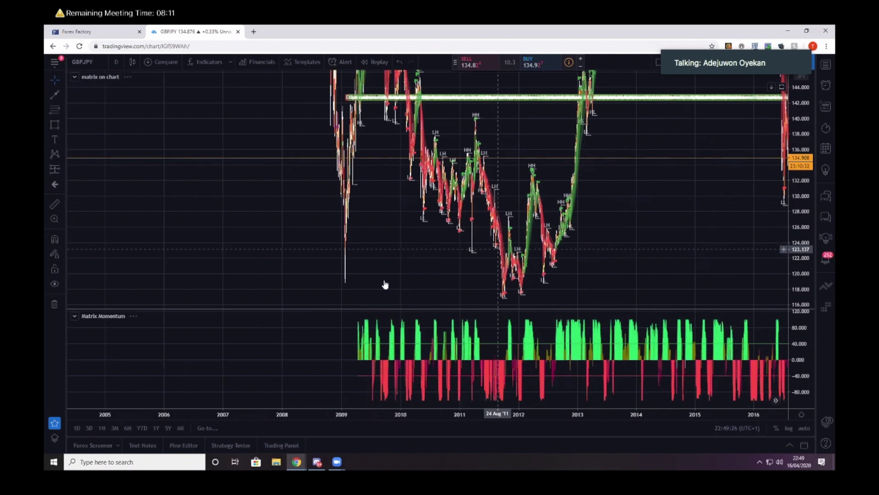
pyautogui.scroll(-1, 386, 283)
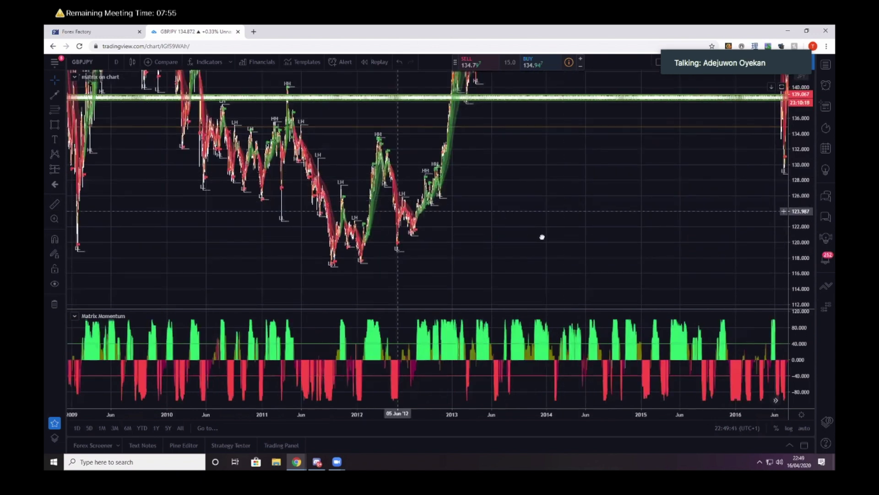
pyautogui.moveTo(543, 237); pyautogui.dragTo(187, 172)
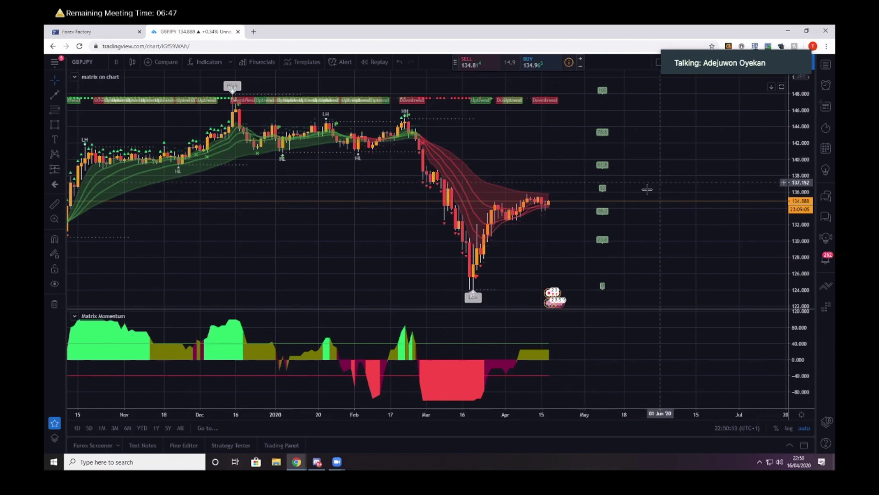
pyautogui.scroll(2, 616, 187)
pyautogui.scroll(2, 617, 188)
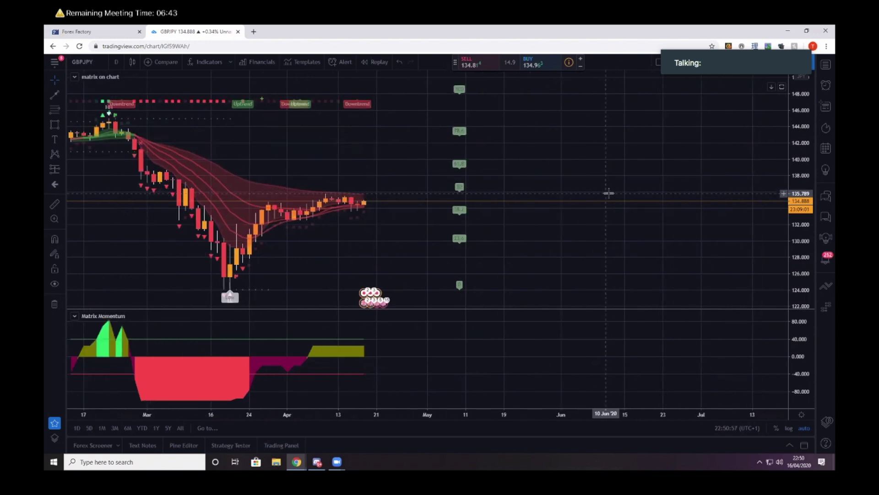
pyautogui.scroll(-3, 571, 203)
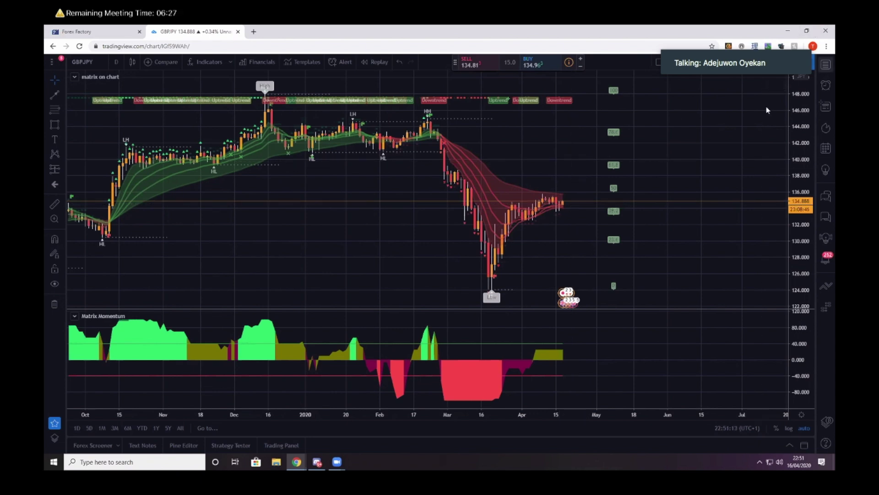
pyautogui.click(825, 65)
pyautogui.scroll(-4, 740, 140)
pyautogui.scroll(3, 740, 140)
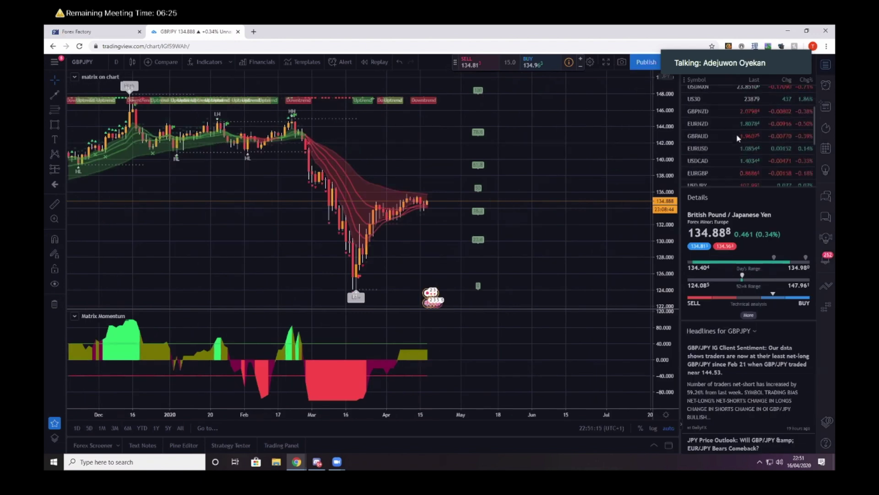
# - Close the watchlist panel and load the AUDNZD chart
pyautogui.hotkey('alt', 'w')
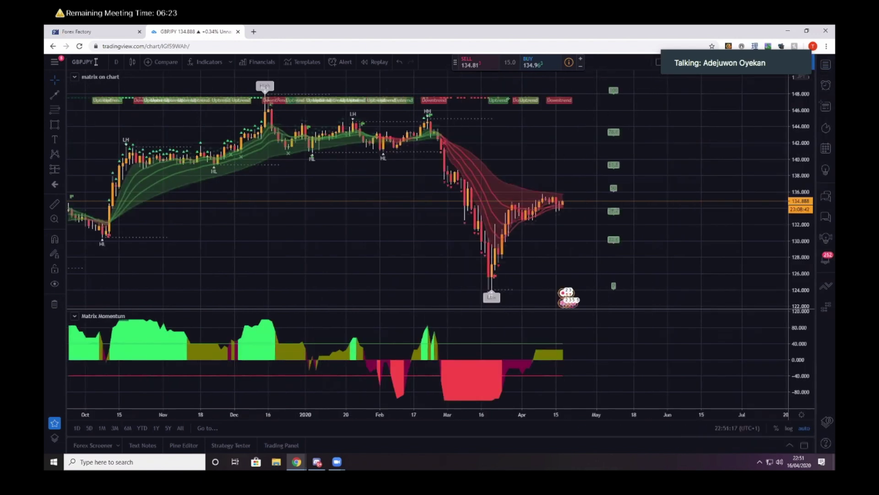
pyautogui.click(96, 61)
pyautogui.write('AUDNZD')
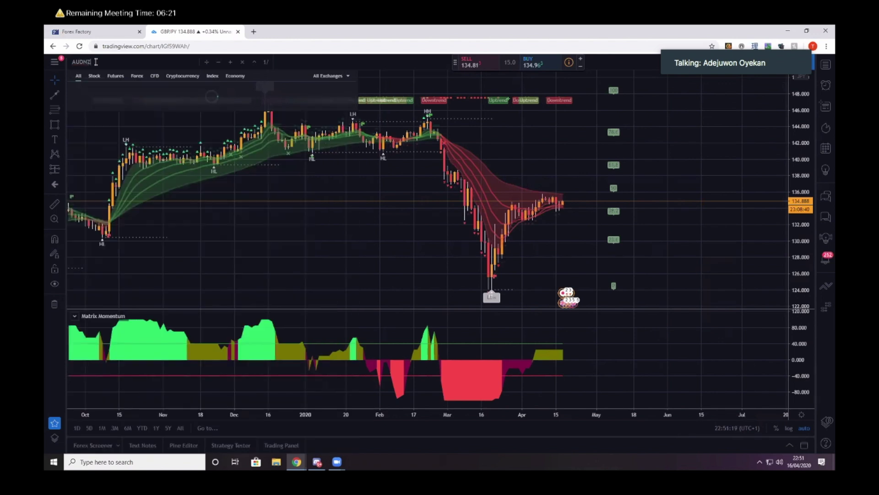
pyautogui.press('Return')
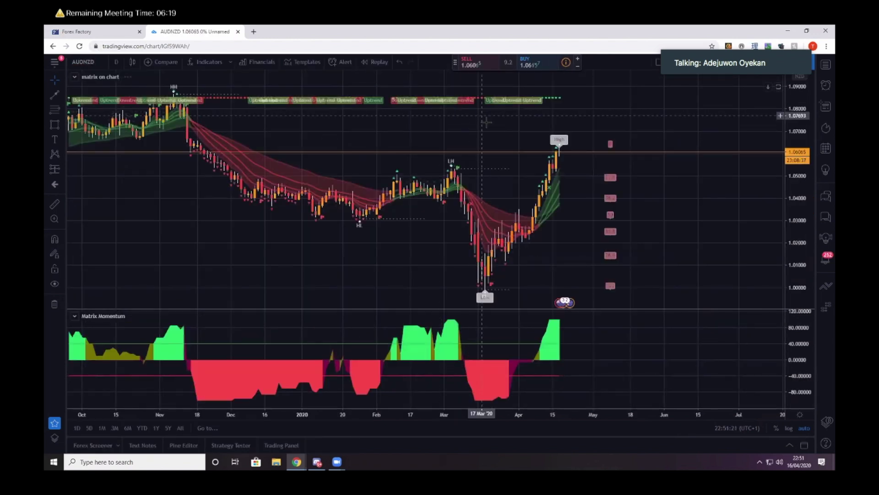
# - Zoom out and pan to bring older AUDNZD daily history into view
pyautogui.scroll(-2, 492, 134)
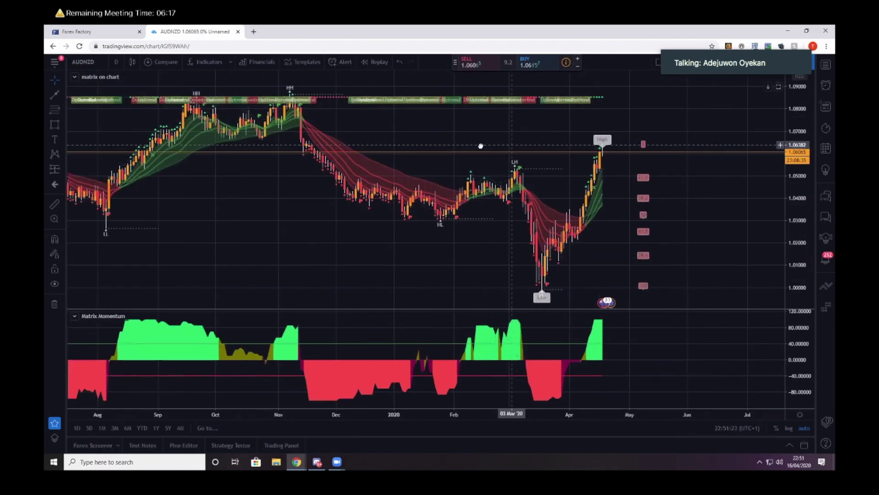
pyautogui.moveTo(485, 146); pyautogui.dragTo(476, 145)
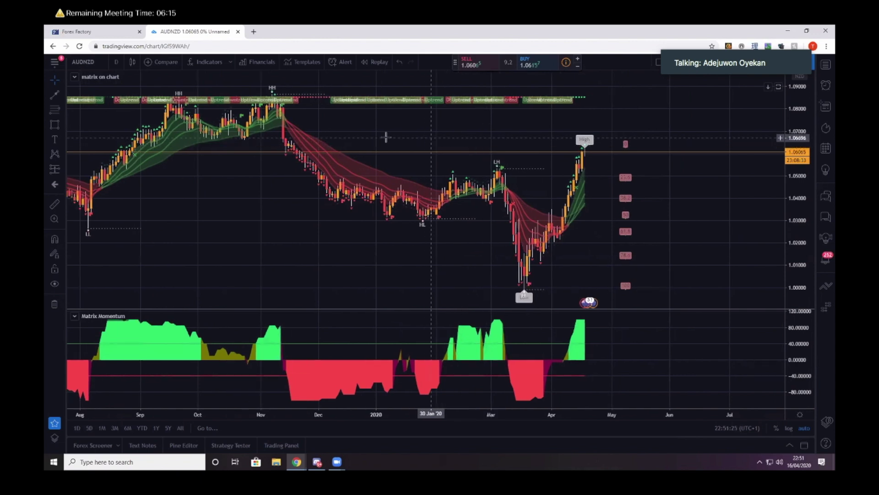
pyautogui.scroll(-4, 494, 142)
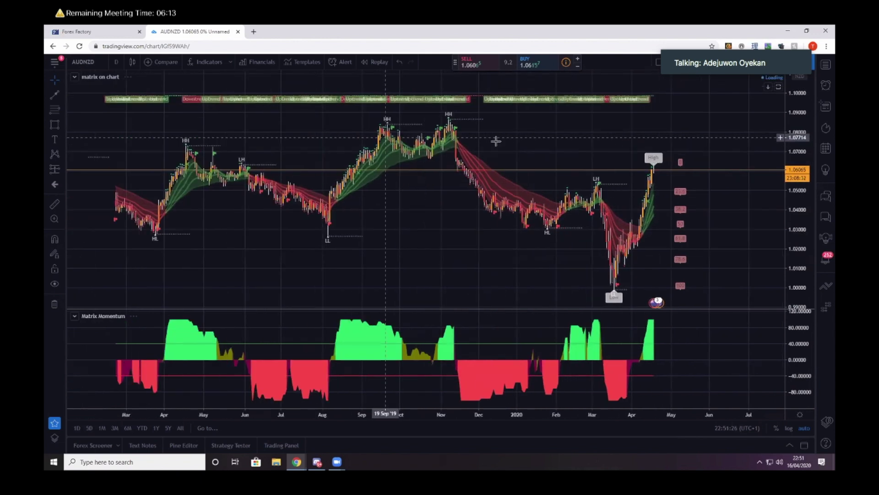
pyautogui.scroll(-4, 497, 145)
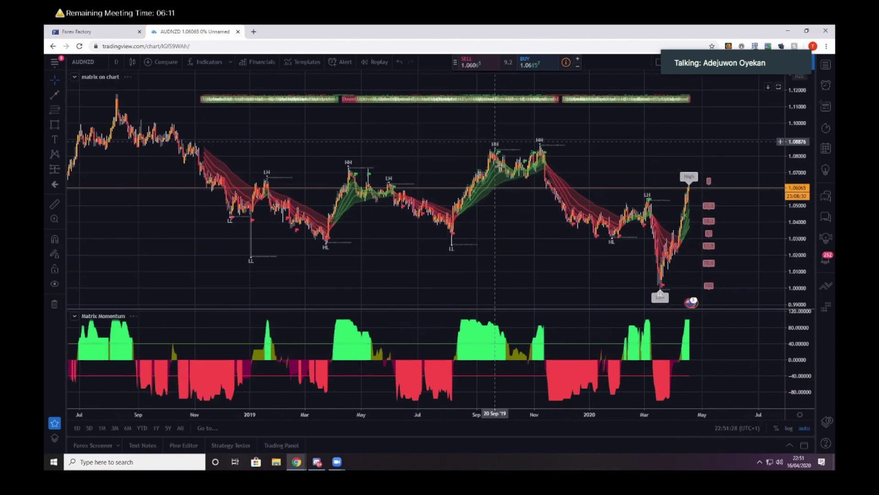
pyautogui.scroll(-2, 501, 167)
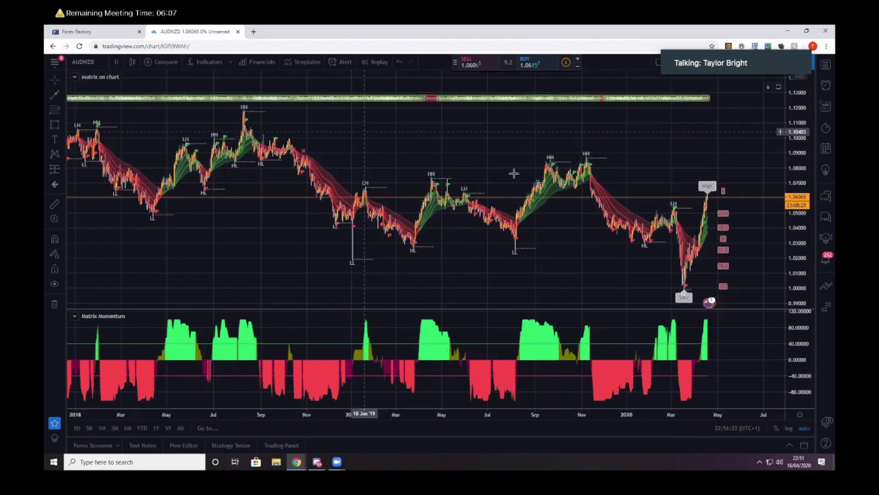
pyautogui.scroll(-1, 514, 173)
pyautogui.scroll(-1, 495, 176)
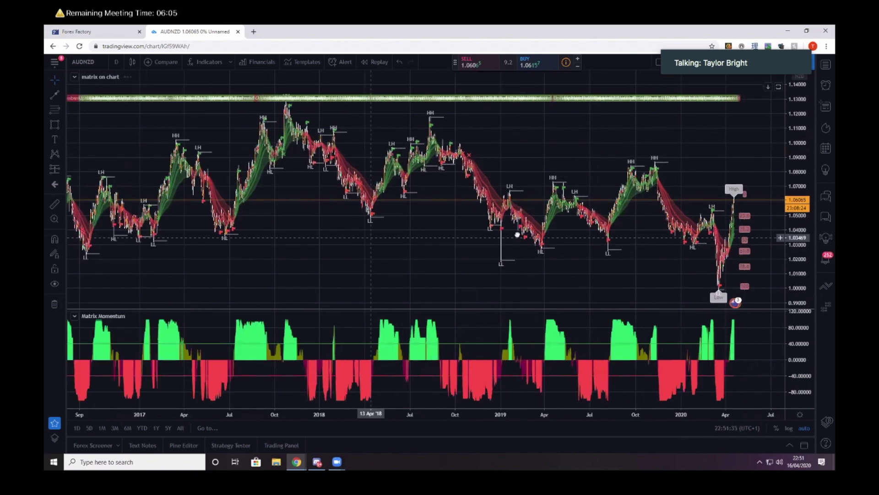
pyautogui.moveTo(370, 238); pyautogui.dragTo(596, 236)
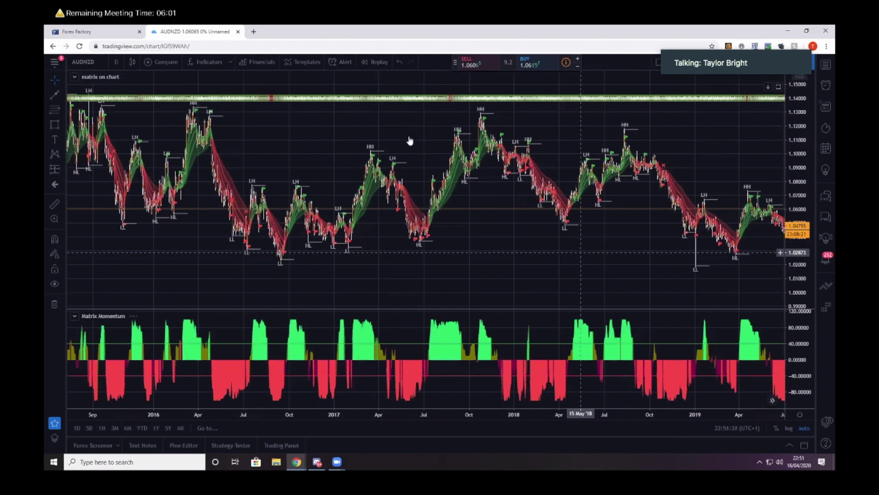
pyautogui.hscroll(5, 484, 209)
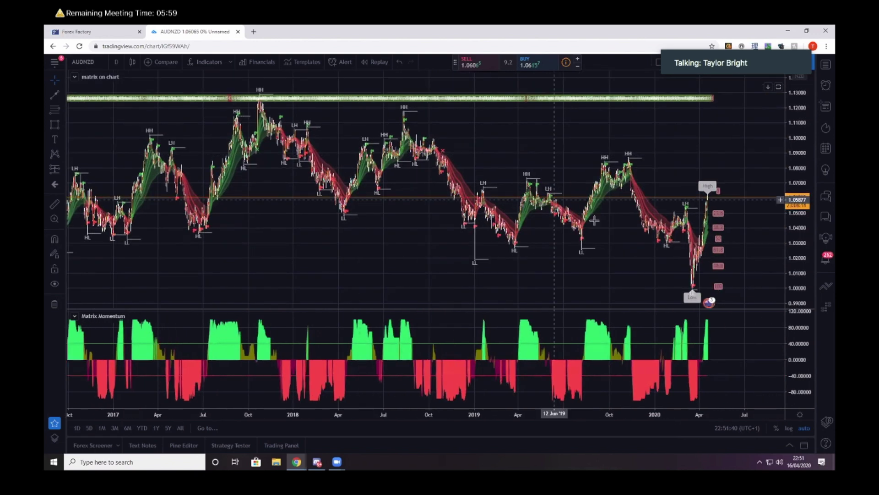
pyautogui.hscroll(5, 438, 191)
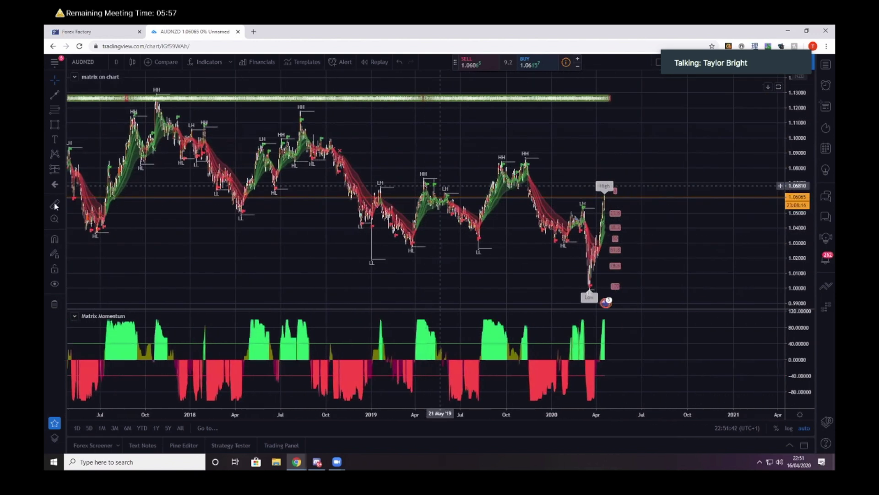
# - Measure a late-2018 AUDNZD price drop, clear it, and start a new symbol search
pyautogui.keyDown('shift'); pyautogui.click(331, 148); pyautogui.keyUp('shift')
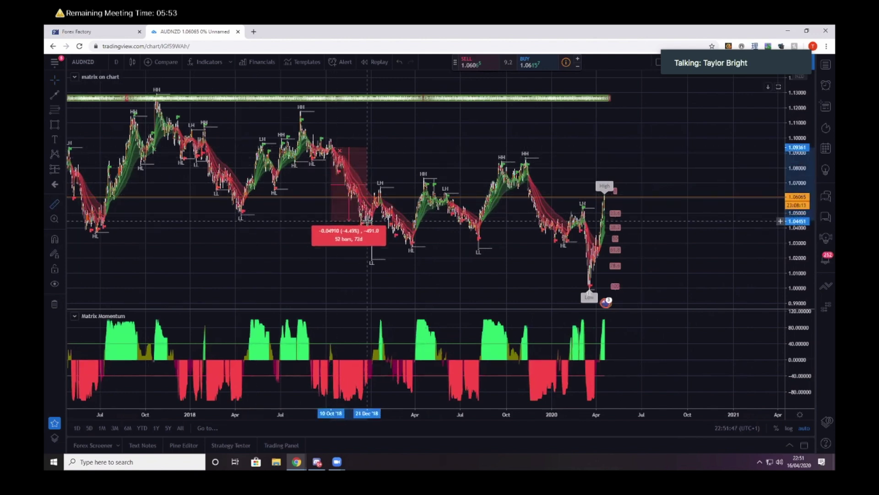
pyautogui.click(414, 244)
pyautogui.click(428, 245)
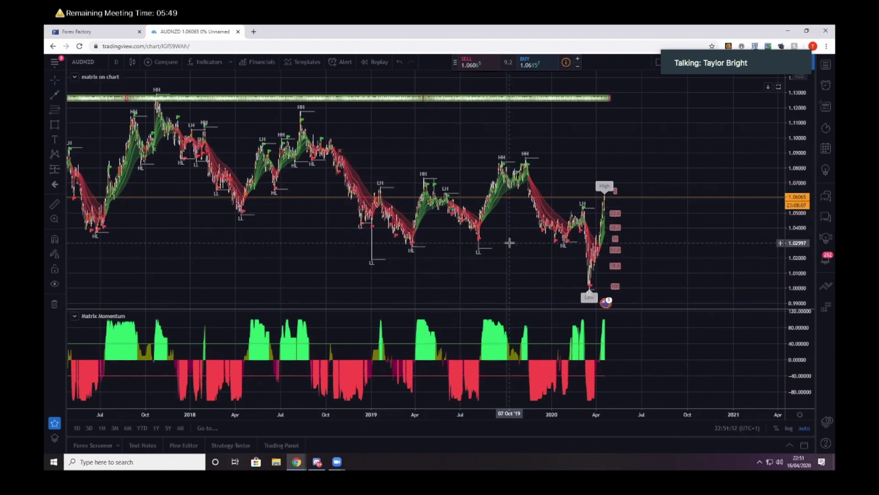
pyautogui.click(87, 61)
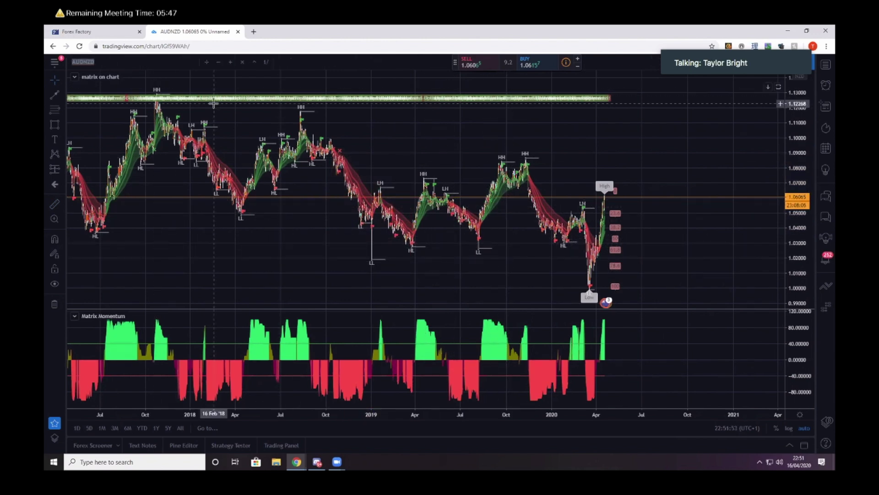
# - Load the AUDJPY daily chart and adjust the zoom
pyautogui.write('AUD')
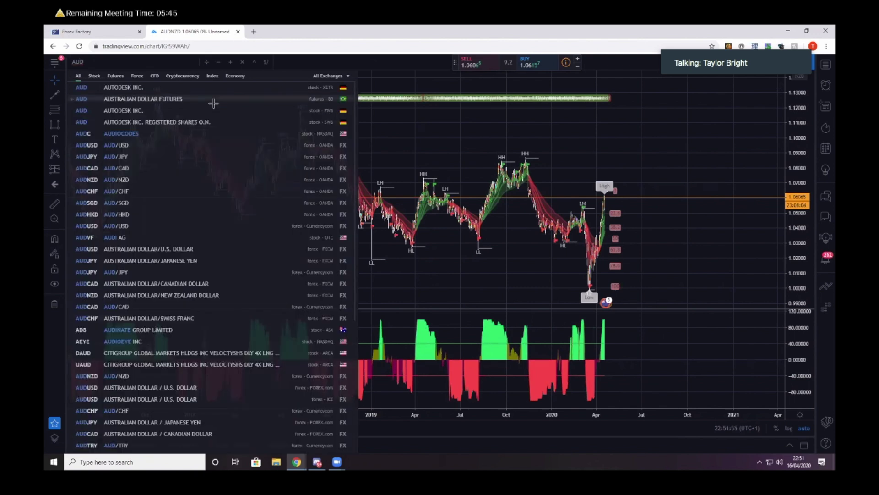
pyautogui.write('JPY')
pyautogui.press('Return')
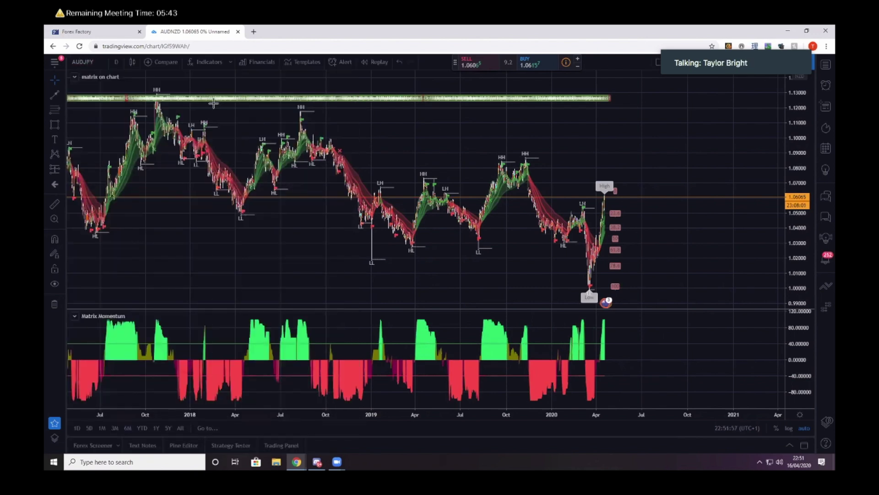
pyautogui.scroll(-4, 584, 165)
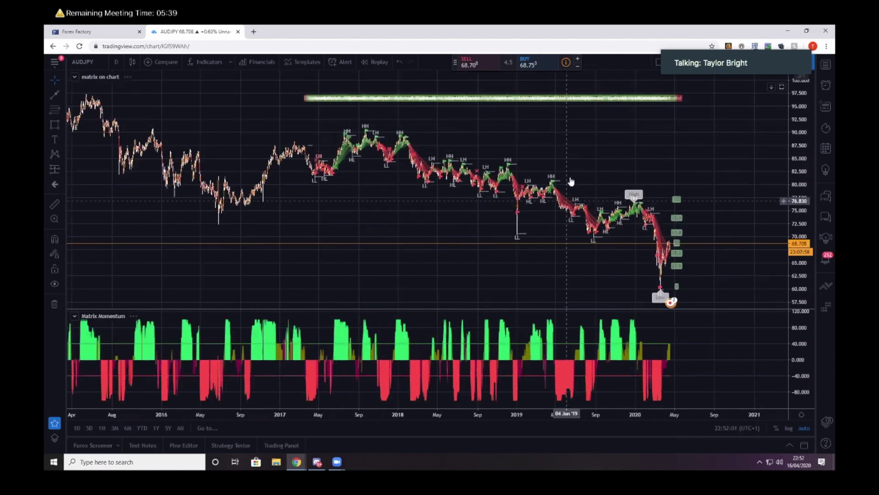
pyautogui.scroll(5, 728, 165)
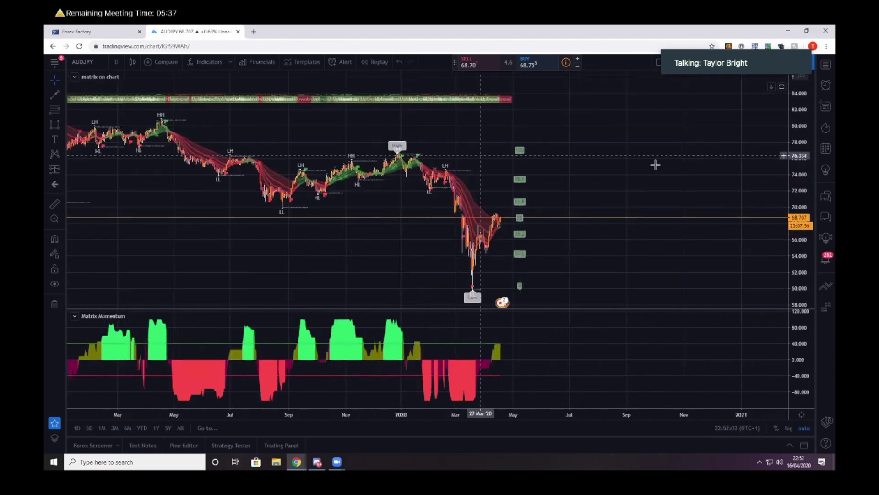
pyautogui.scroll(3, 608, 165)
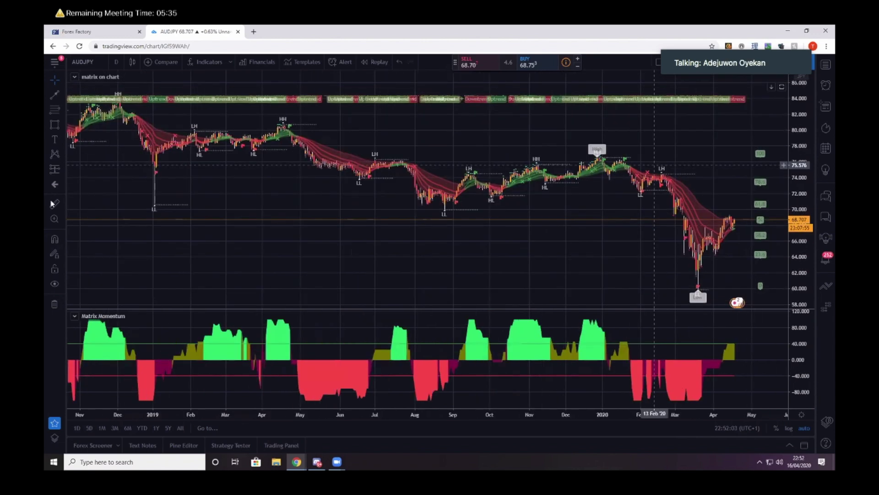
# - Measure the AUDJPY move starting 10 Oct 2019, then dismiss it
pyautogui.click(408, 183)
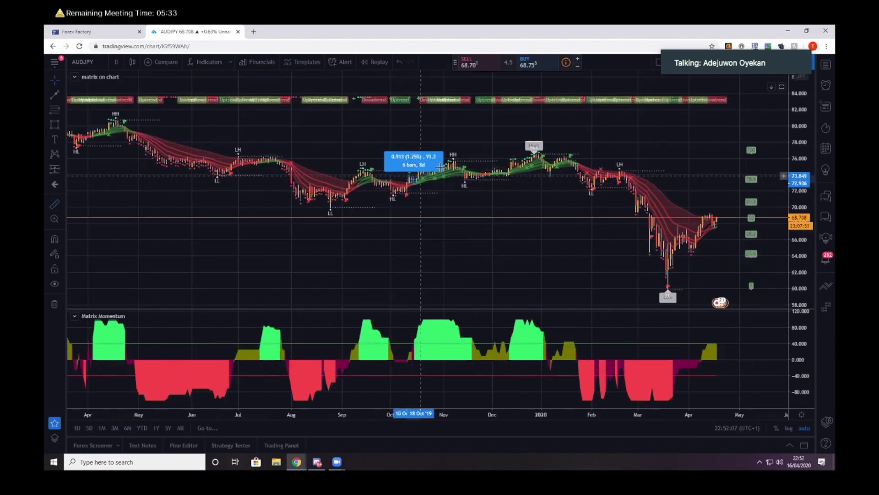
pyautogui.click(450, 163)
pyautogui.click(650, 224)
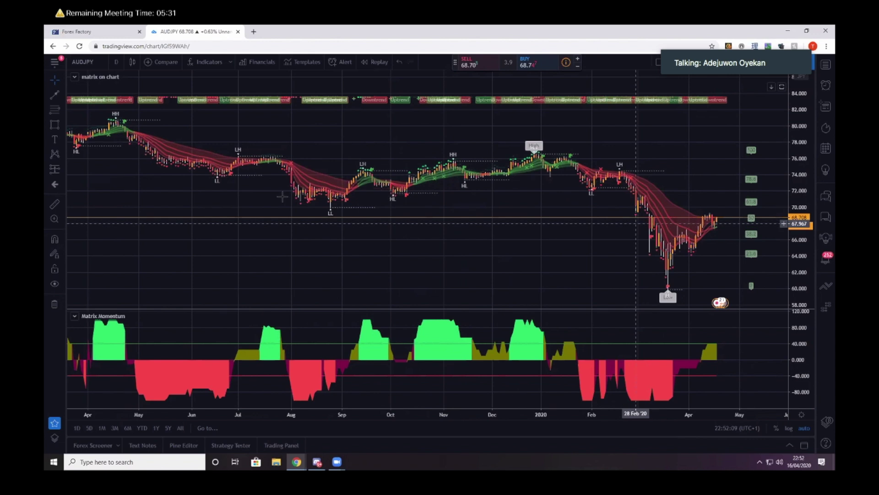
pyautogui.moveTo(611, 220); pyautogui.dragTo(422, 204)
# - Measure the drop from 19 Feb 2020 to the March low, then zoom around it
pyautogui.click(54, 204)
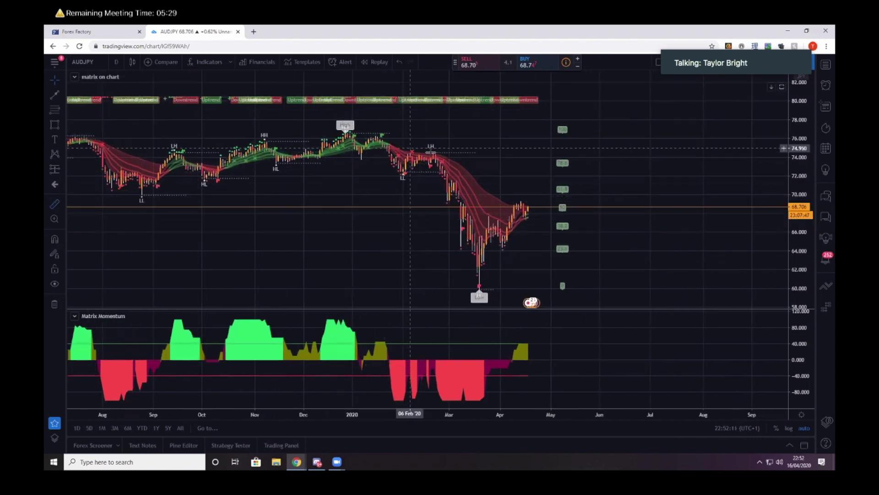
pyautogui.click(431, 153)
pyautogui.click(484, 266)
pyautogui.click(736, 275)
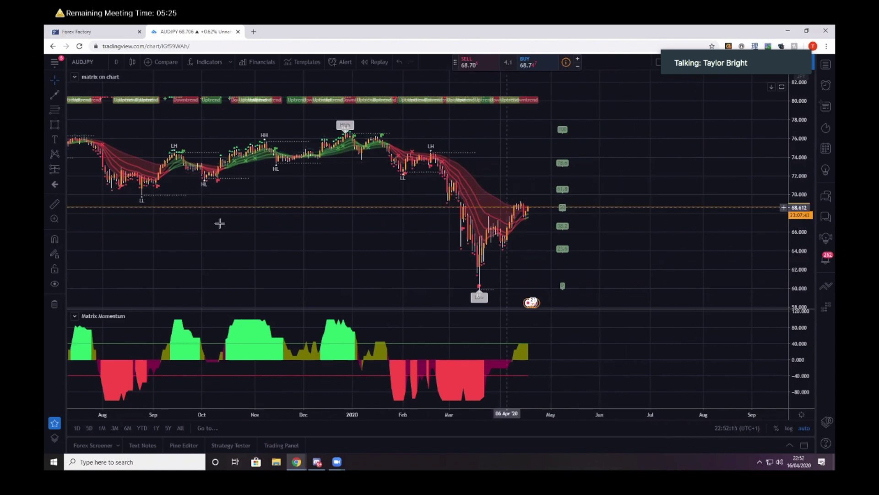
pyautogui.scroll(-3, 296, 210)
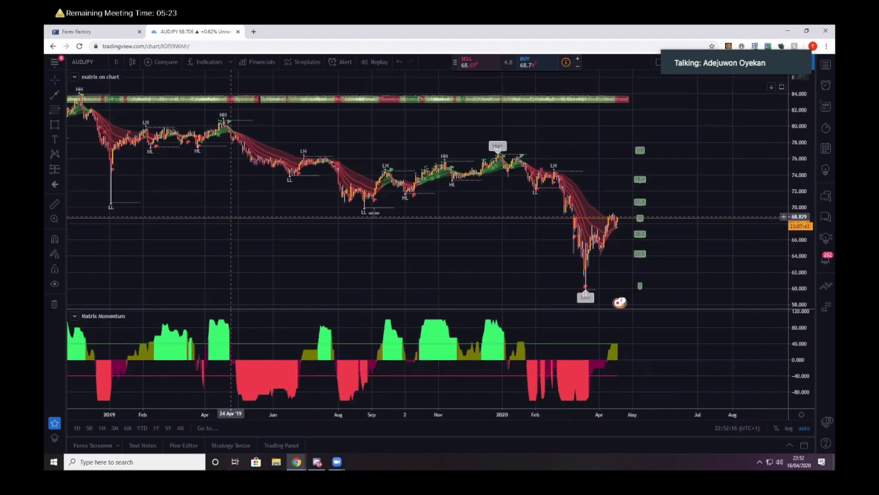
pyautogui.scroll(-5, 231, 217)
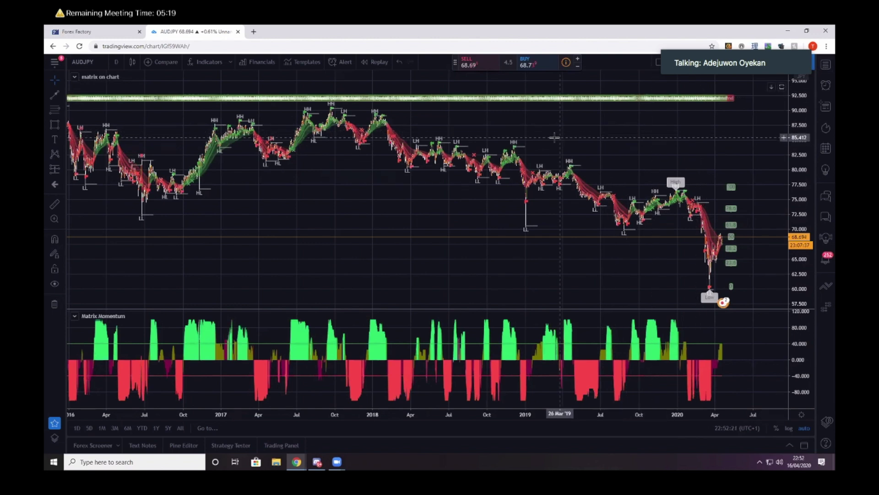
pyautogui.scroll(6, 531, 138)
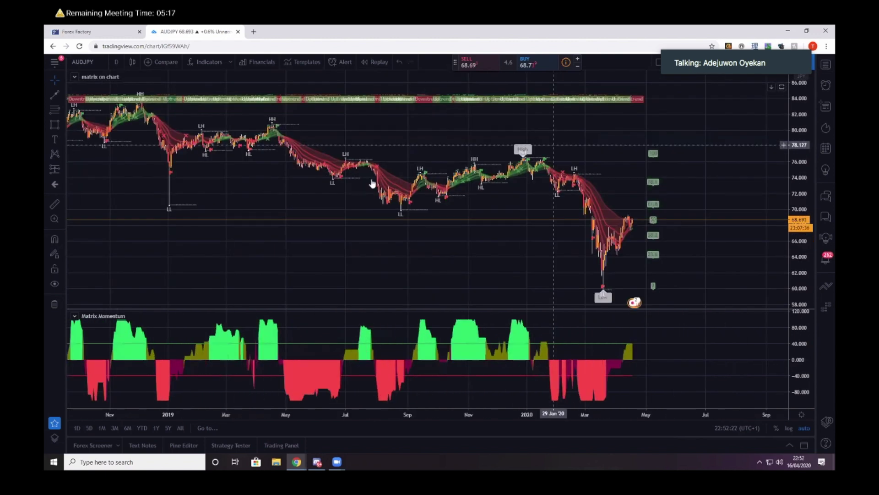
pyautogui.scroll(4, 492, 160)
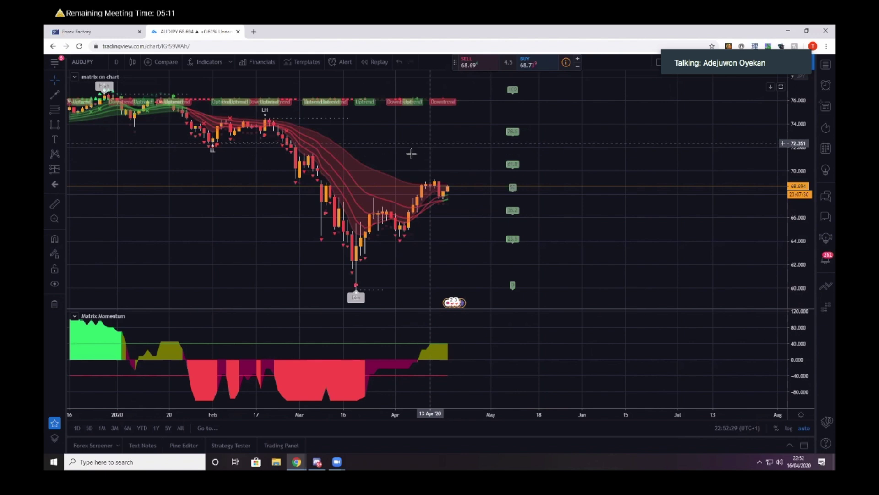
# - Stretch the AUDJPY candles vertically and pan to frame December 2019 through April 2020
pyautogui.moveTo(462, 165); pyautogui.dragTo(538, 181)
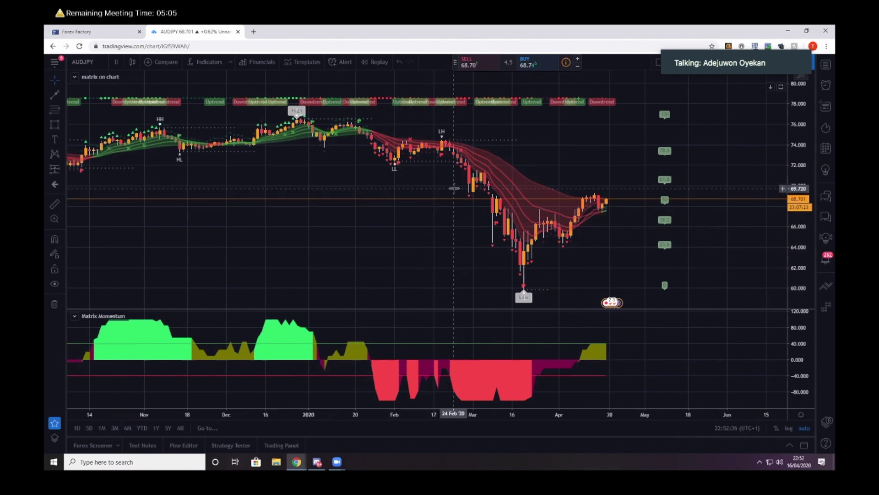
pyautogui.scroll(-3, 457, 187)
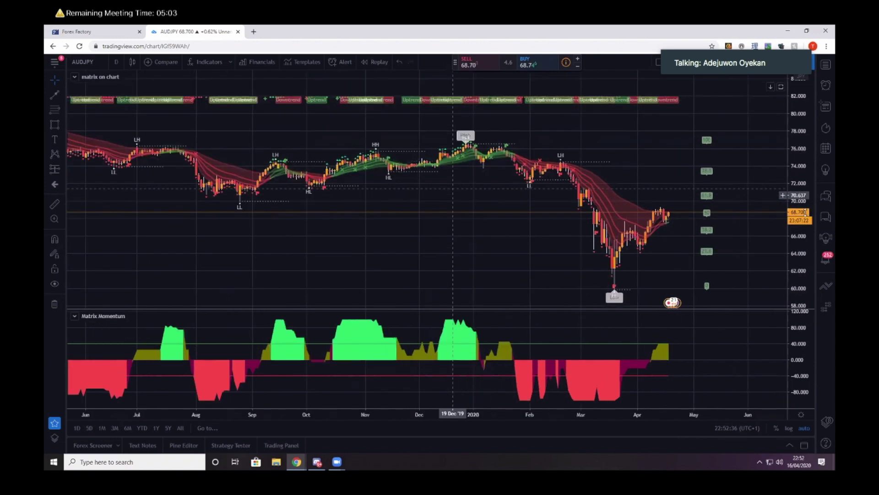
pyautogui.moveTo(799, 252); pyautogui.dragTo(788, 163)
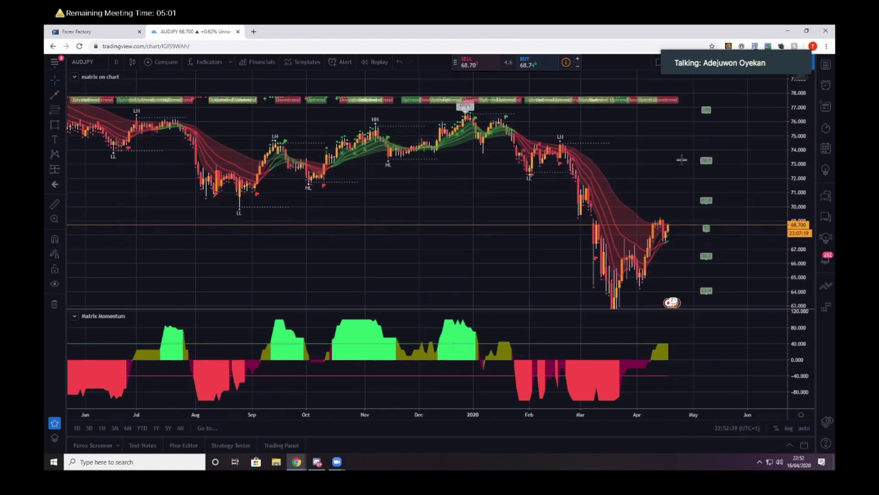
pyautogui.scroll(4, 664, 233)
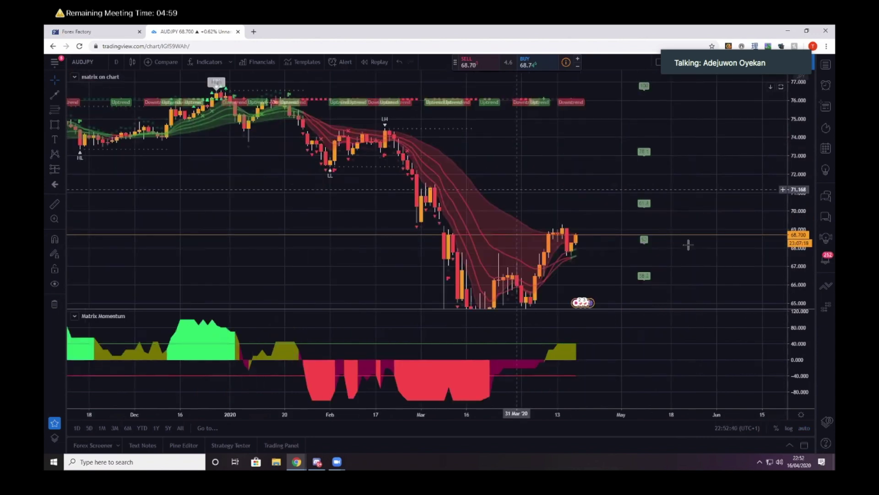
pyautogui.scroll(2, 518, 189)
pyautogui.moveTo(366, 179); pyautogui.dragTo(682, 246)
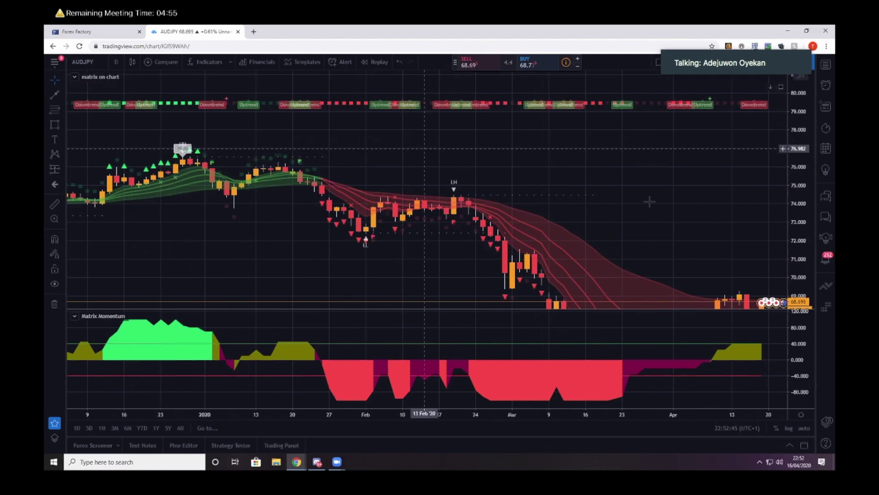
pyautogui.scroll(-2, 650, 201)
pyautogui.moveTo(555, 132); pyautogui.dragTo(777, 132)
# - Refine zoom and position so the February–March selloff fills the view into April
pyautogui.moveTo(810, 166); pyautogui.dragTo(811, 214)
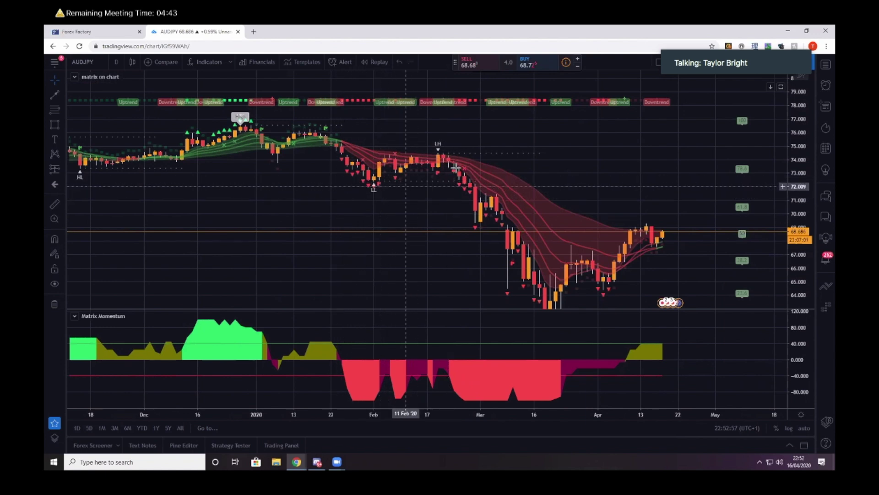
pyautogui.moveTo(529, 173); pyautogui.dragTo(447, 170)
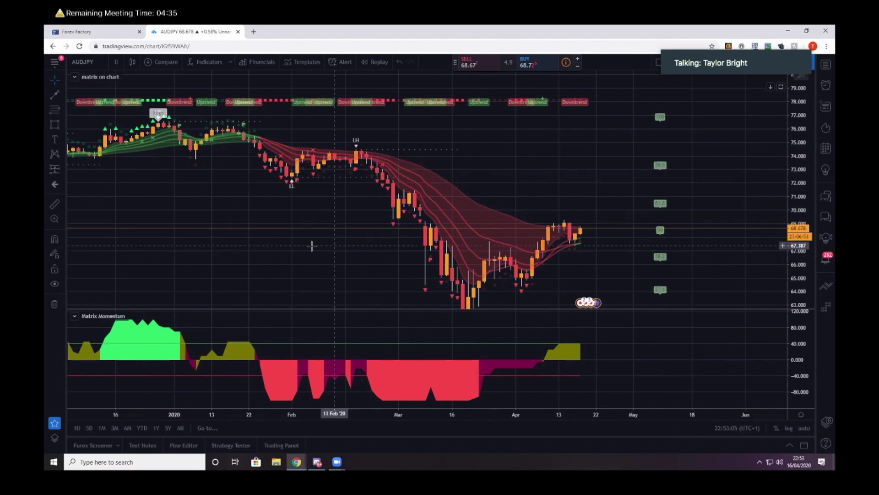
pyautogui.scroll(5, 324, 242)
pyautogui.scroll(1, 325, 242)
pyautogui.moveTo(192, 176); pyautogui.dragTo(796, 169)
pyautogui.scroll(6, 650, 222)
pyautogui.moveTo(484, 282); pyautogui.dragTo(504, 257)
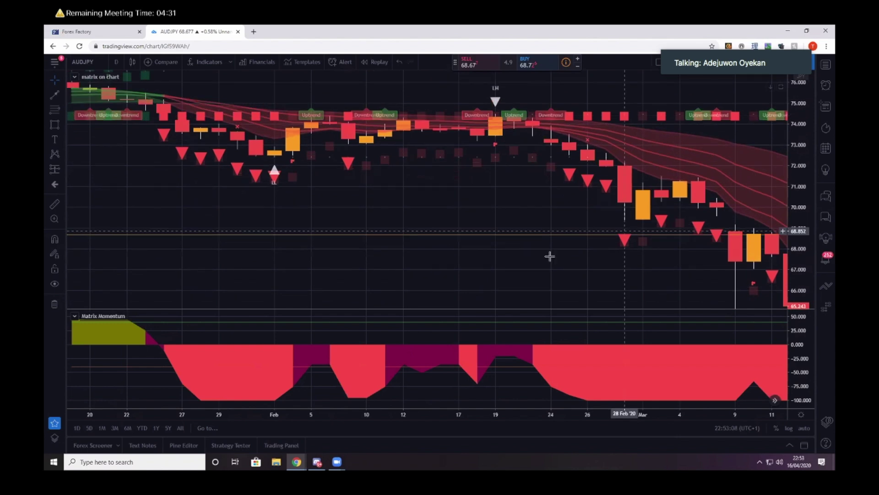
pyautogui.scroll(-5, 610, 214)
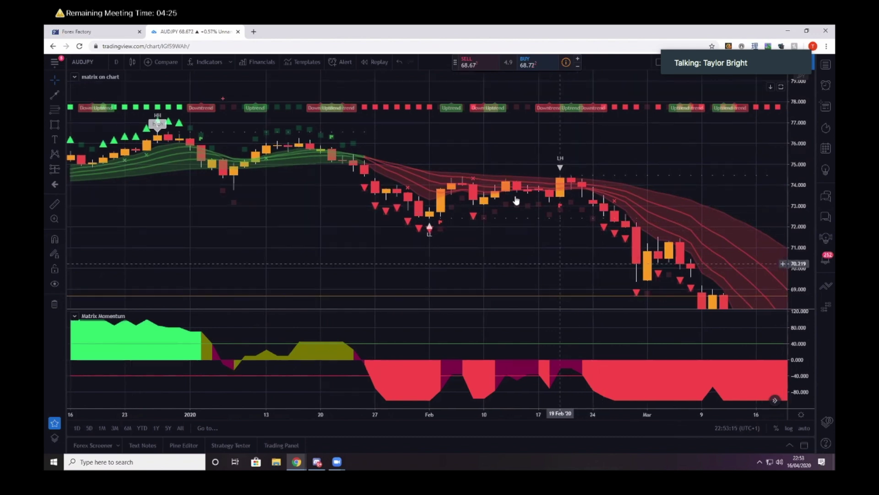
pyautogui.moveTo(612, 202); pyautogui.dragTo(507, 202)
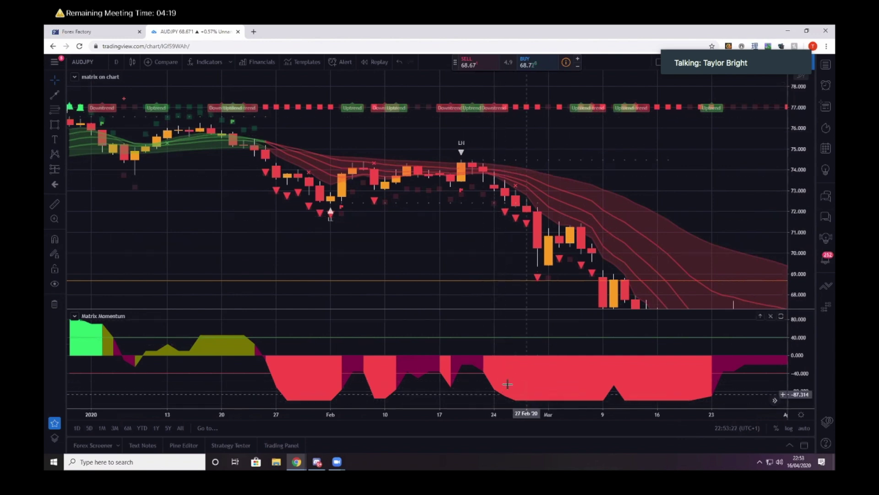
pyautogui.moveTo(500, 260); pyautogui.dragTo(67, 207)
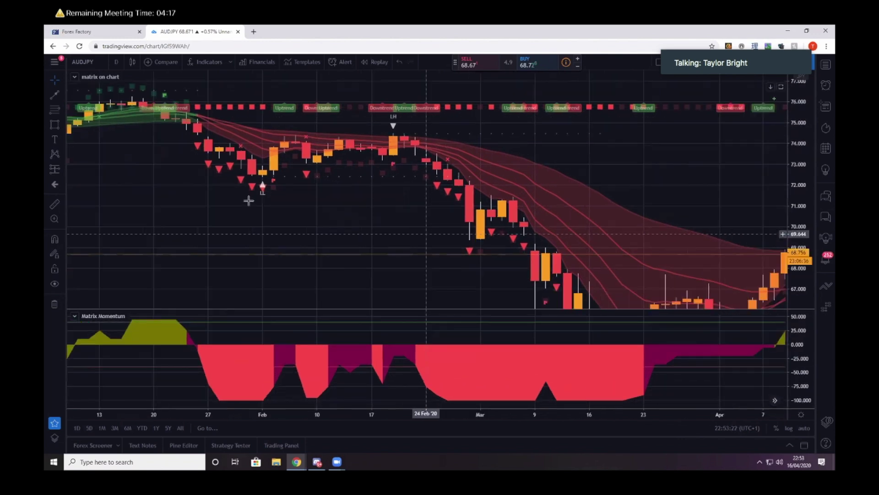
# - Take a trial measurement between 25 Feb and 19 Feb 2020, then clear it
pyautogui.click(54, 204)
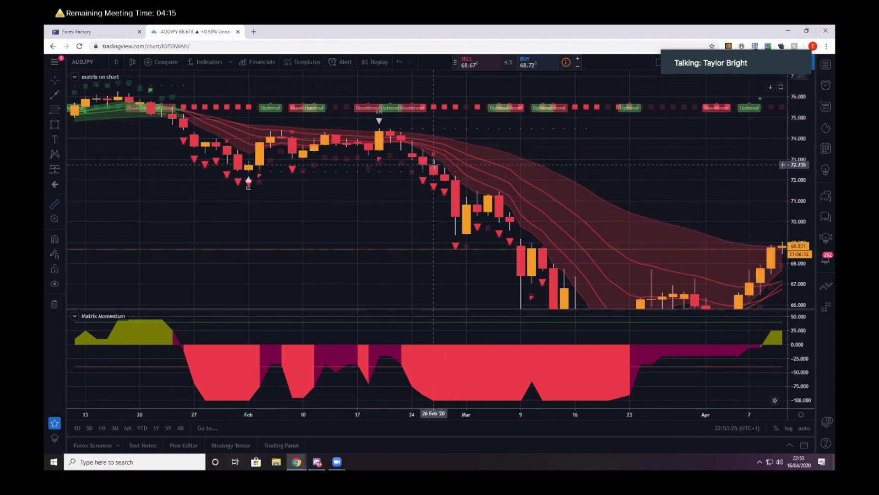
pyautogui.keyDown('shift'); pyautogui.click(423, 165); pyautogui.keyUp('shift')
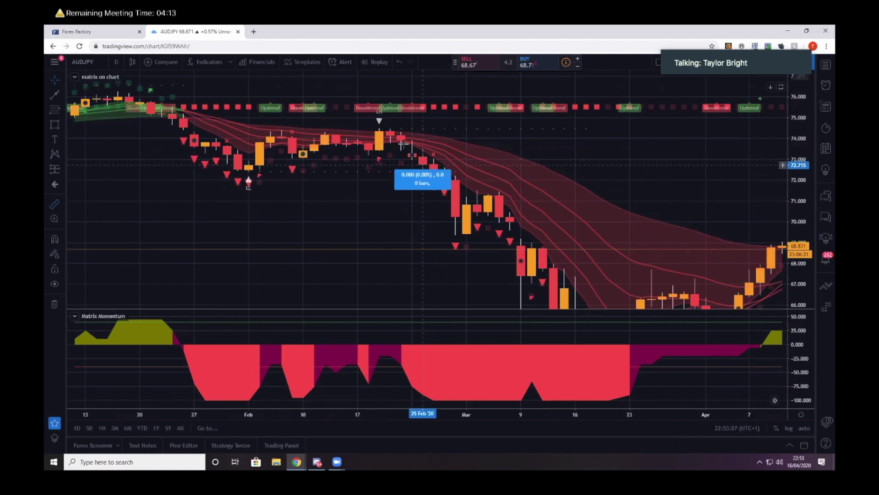
pyautogui.click(385, 133)
pyautogui.click(401, 223)
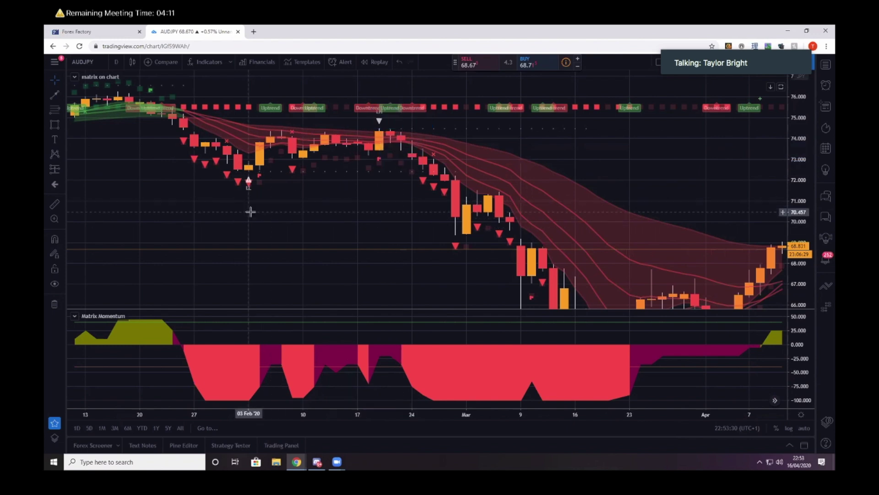
# - Measure the drop from 26 Feb 2020 to the mid-March low: -7.627 (-10.48%)
pyautogui.click(55, 203)
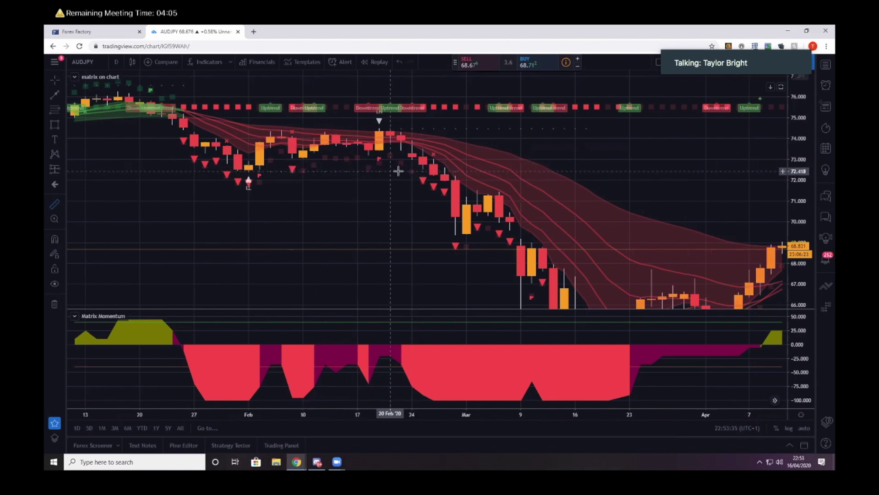
pyautogui.click(435, 164)
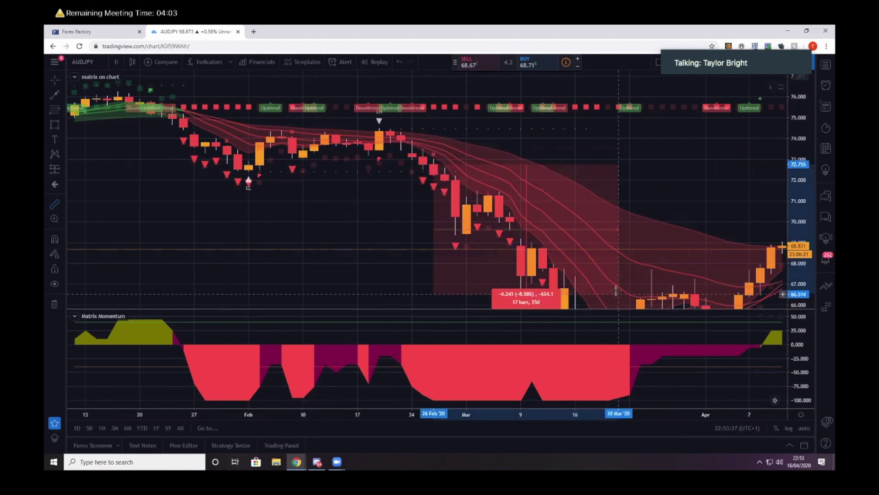
pyautogui.scroll(-2, 616, 292)
pyautogui.scroll(-3, 616, 292)
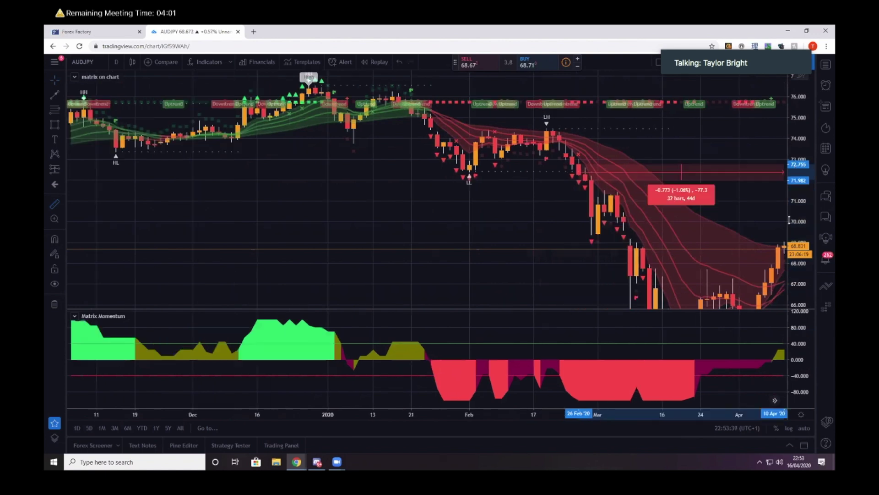
pyautogui.moveTo(796, 142); pyautogui.dragTo(794, 229)
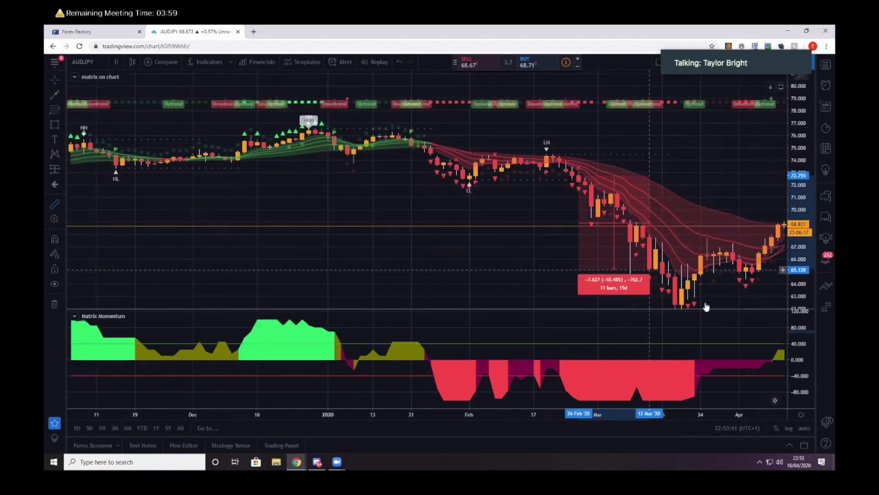
pyautogui.click(682, 294)
pyautogui.moveTo(572, 177); pyautogui.dragTo(439, 139)
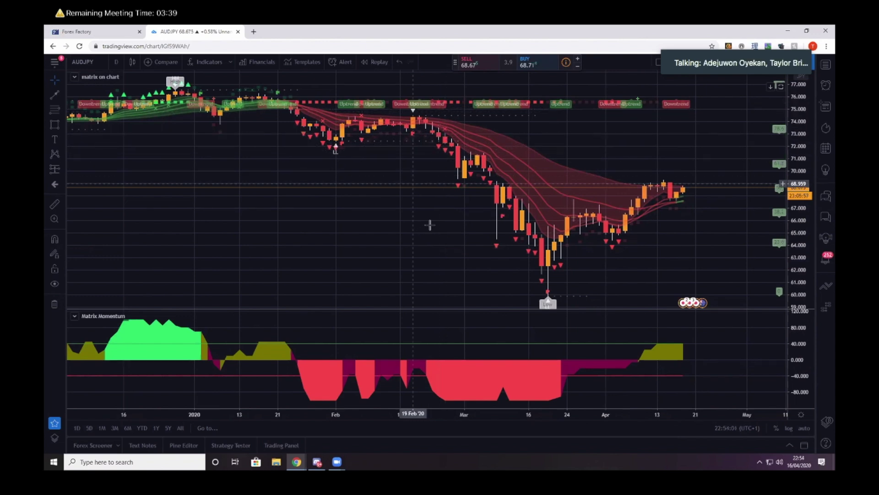
# - Center on late February 2020 and measure the 1.749 (2.41%) two-bar drop
pyautogui.scroll(5, 430, 224)
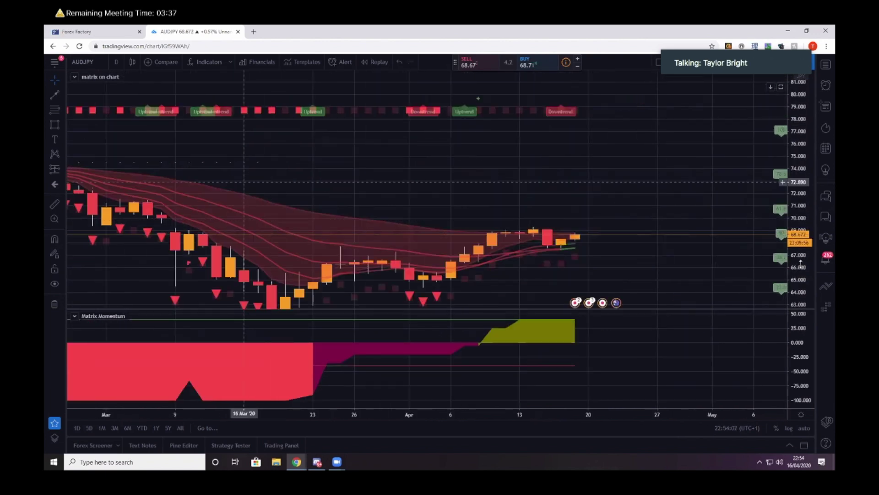
pyautogui.moveTo(244, 182); pyautogui.dragTo(686, 182)
pyautogui.moveTo(797, 263); pyautogui.dragTo(796, 133)
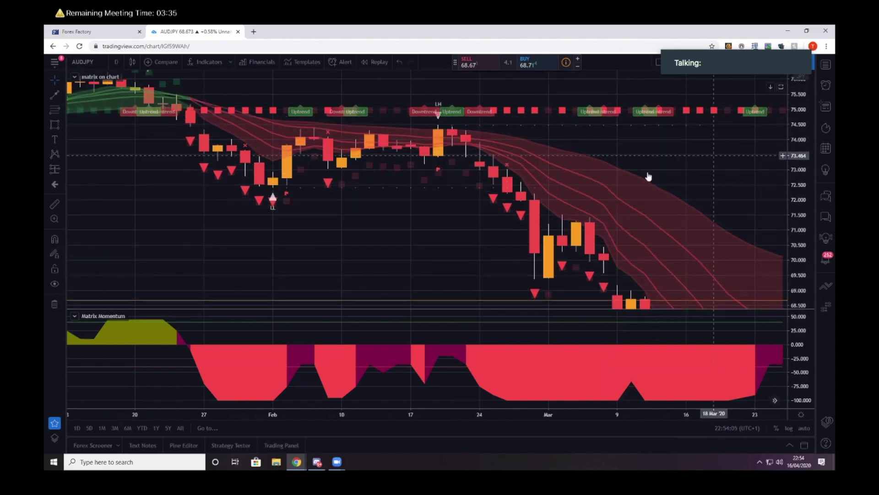
pyautogui.moveTo(648, 177); pyautogui.dragTo(596, 203)
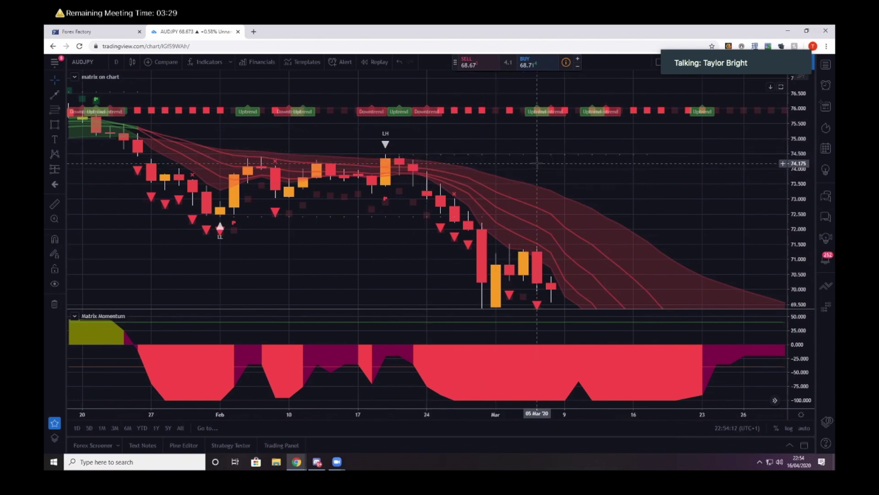
pyautogui.click(54, 204)
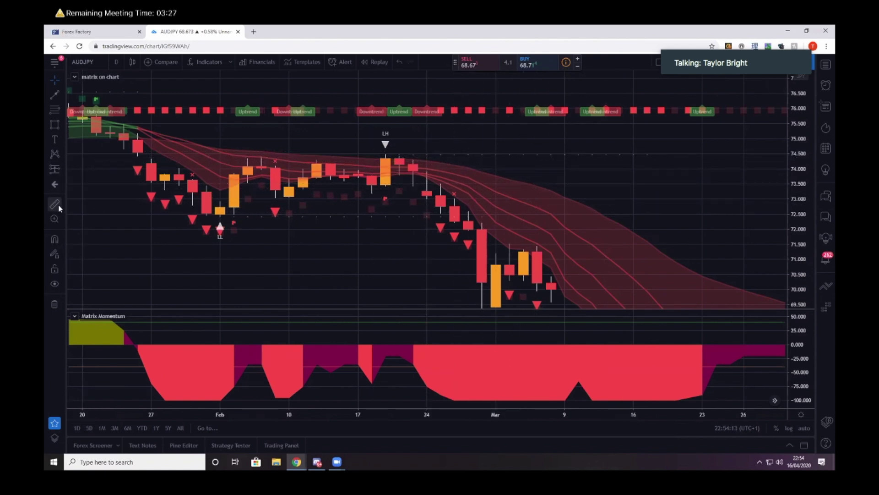
pyautogui.click(455, 204)
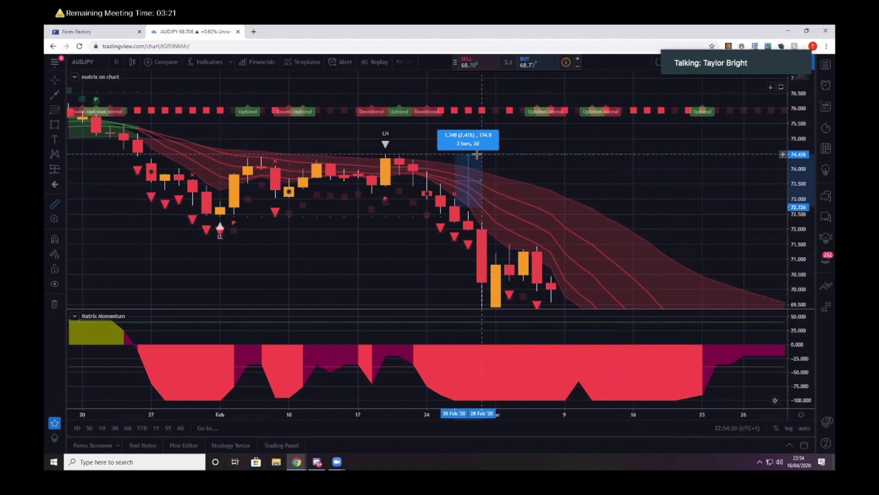
pyautogui.click(531, 167)
# - Zoom out and compress the price scale to fit daily candles through mid-April
pyautogui.moveTo(622, 195); pyautogui.dragTo(503, 157)
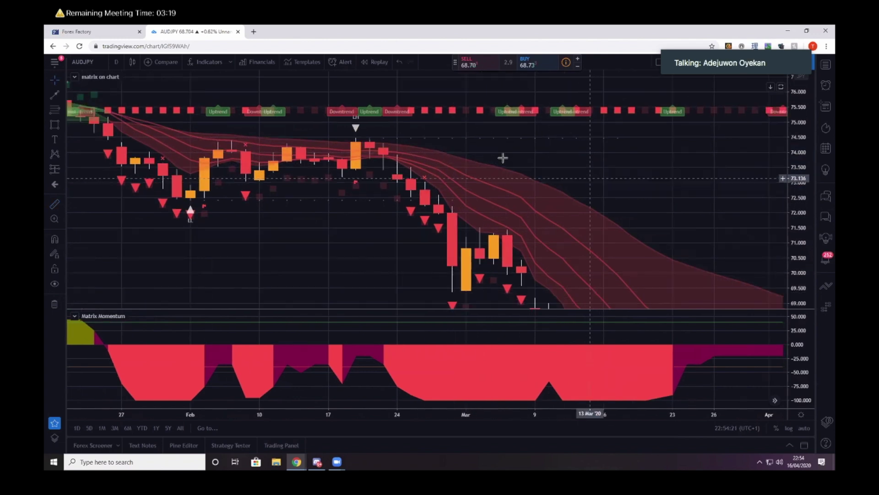
pyautogui.scroll(-2, 603, 167)
pyautogui.moveTo(611, 167); pyautogui.dragTo(581, 186)
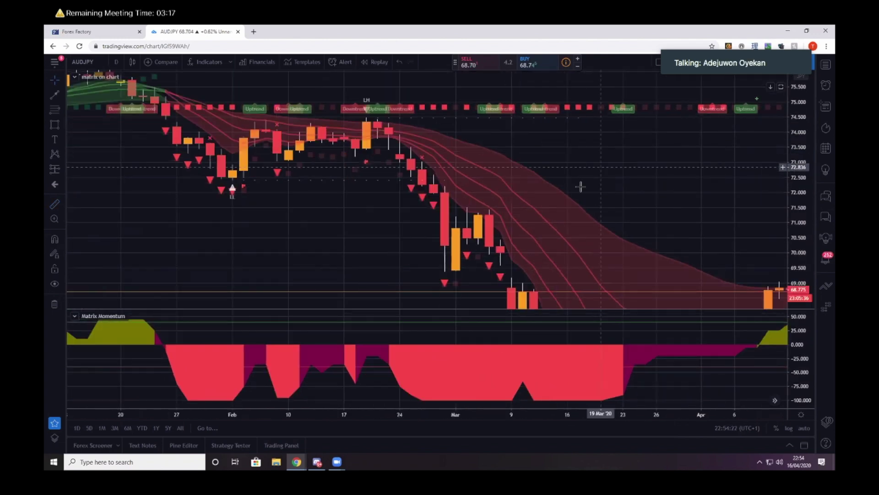
pyautogui.scroll(-2, 600, 188)
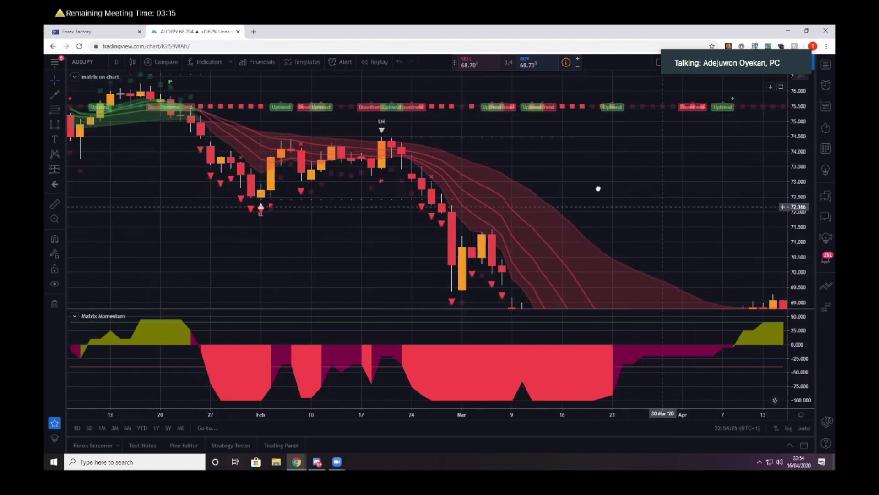
pyautogui.scroll(-4, 607, 189)
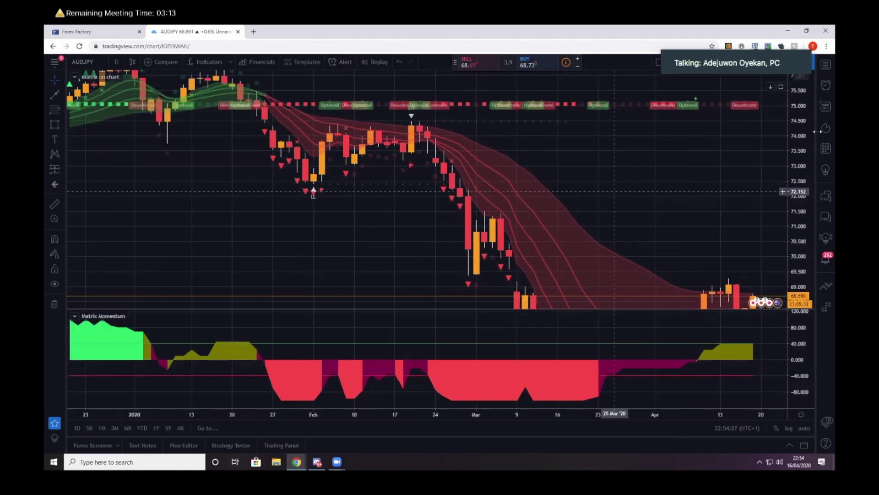
pyautogui.moveTo(800, 163); pyautogui.dragTo(794, 133)
pyautogui.moveTo(787, 188); pyautogui.dragTo(784, 187)
pyautogui.moveTo(664, 175); pyautogui.dragTo(621, 174)
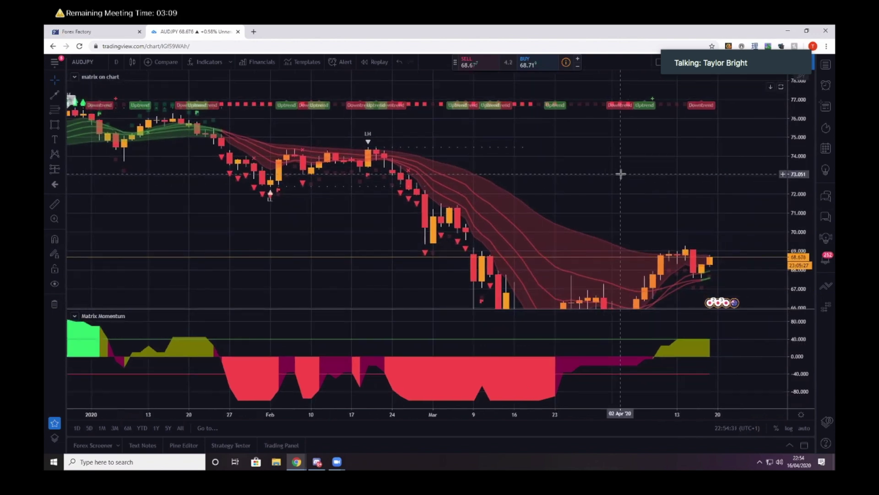
# - Switch the AUDJPY chart to Line Break and pan through its earlier history
pyautogui.click(132, 62)
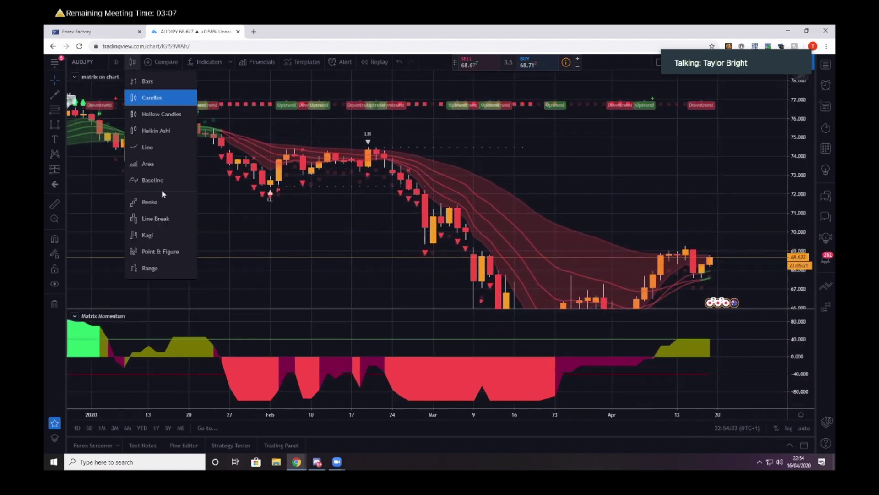
pyautogui.click(158, 220)
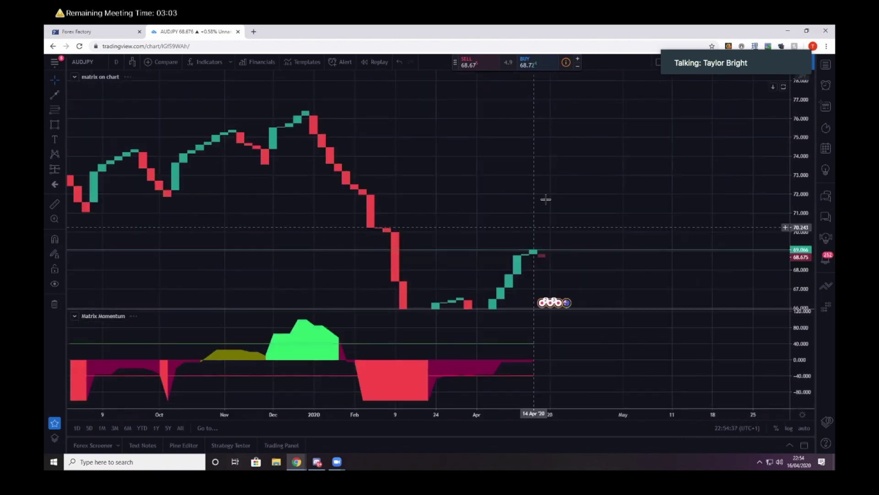
pyautogui.scroll(-5, 655, 276)
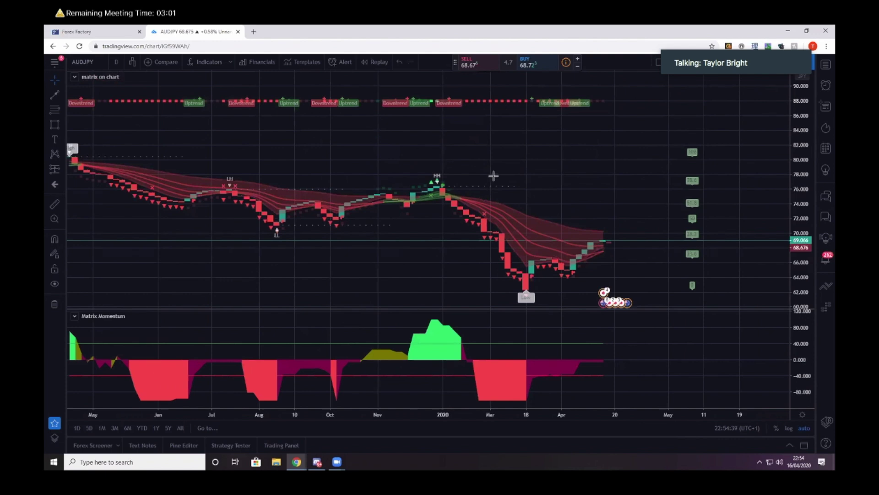
pyautogui.moveTo(493, 176); pyautogui.dragTo(578, 158)
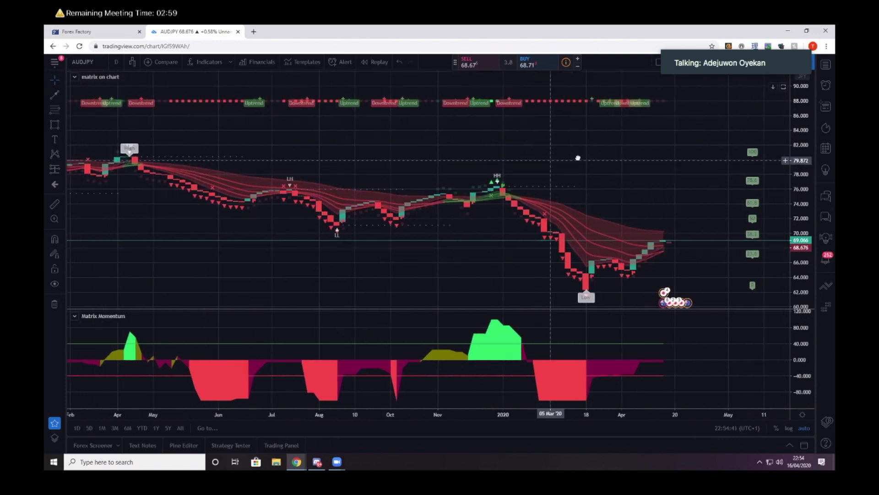
pyautogui.scroll(5, 578, 158)
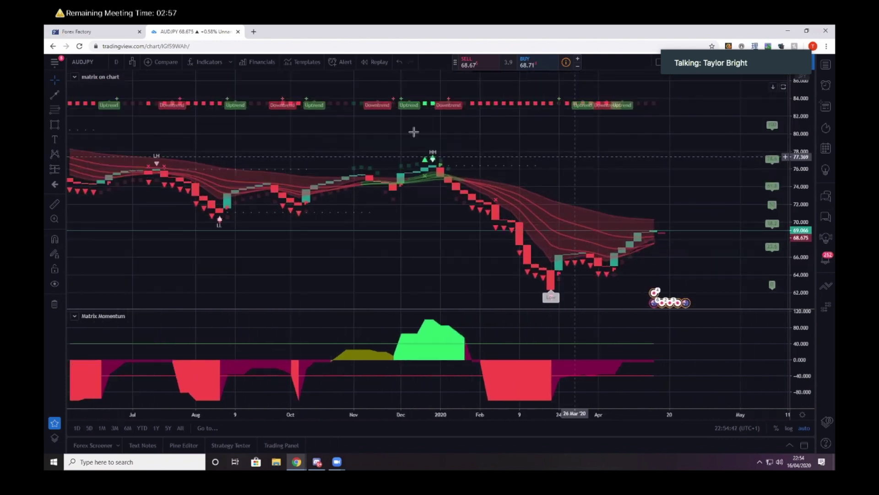
pyautogui.scroll(1, 414, 132)
# - Change the chart to Renko bricks and browse the bricks from 2009 to 2020
pyautogui.click(131, 61)
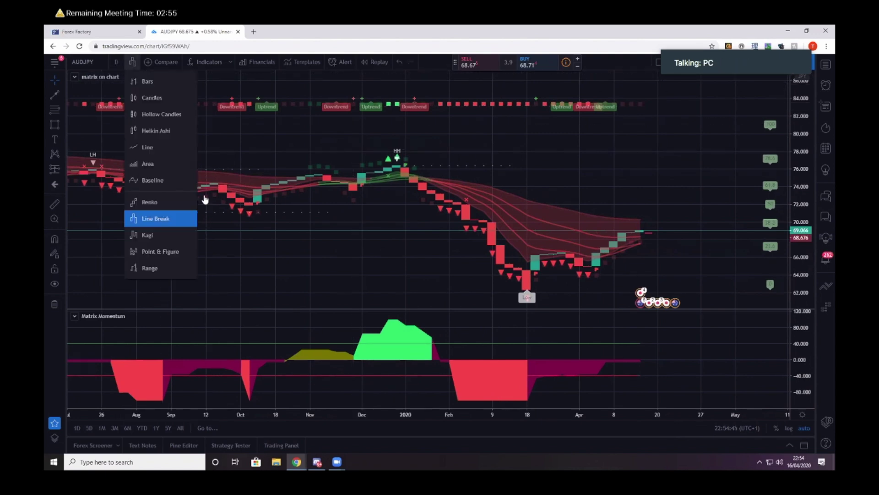
pyautogui.click(159, 202)
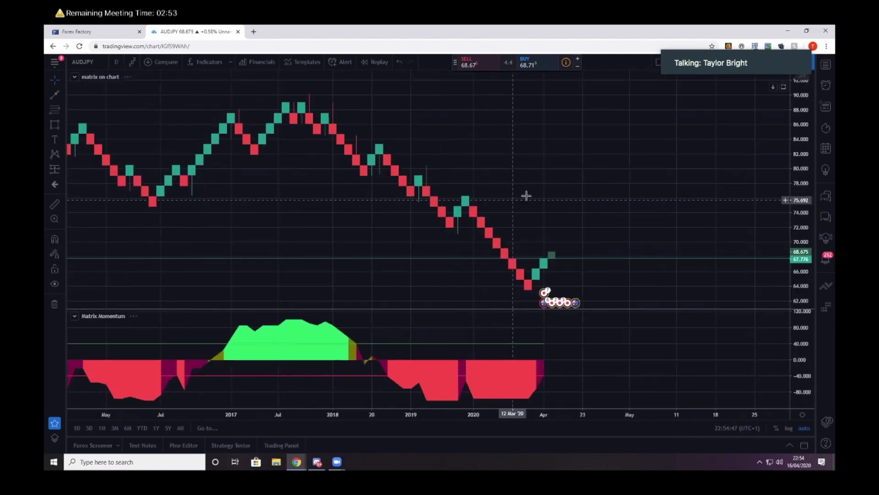
pyautogui.scroll(-3, 525, 192)
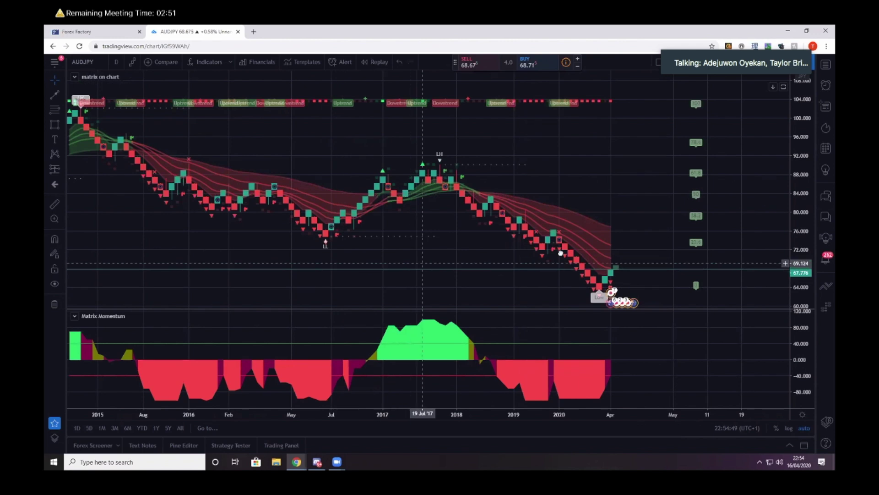
pyautogui.moveTo(458, 261); pyautogui.dragTo(493, 227)
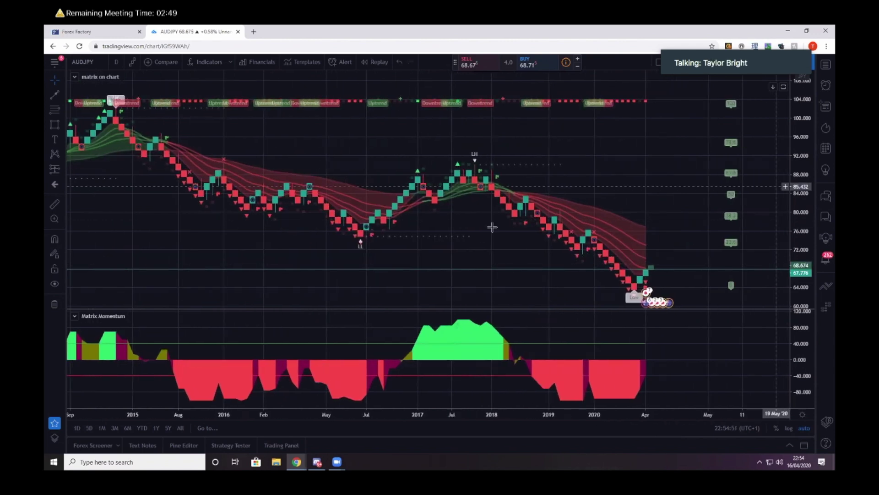
pyautogui.scroll(-2, 477, 243)
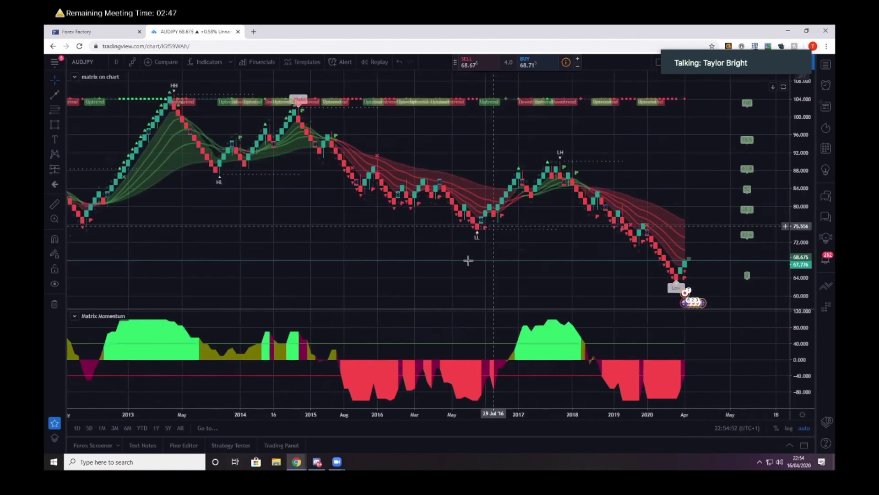
pyautogui.scroll(-3, 468, 261)
pyautogui.moveTo(458, 249); pyautogui.dragTo(337, 232)
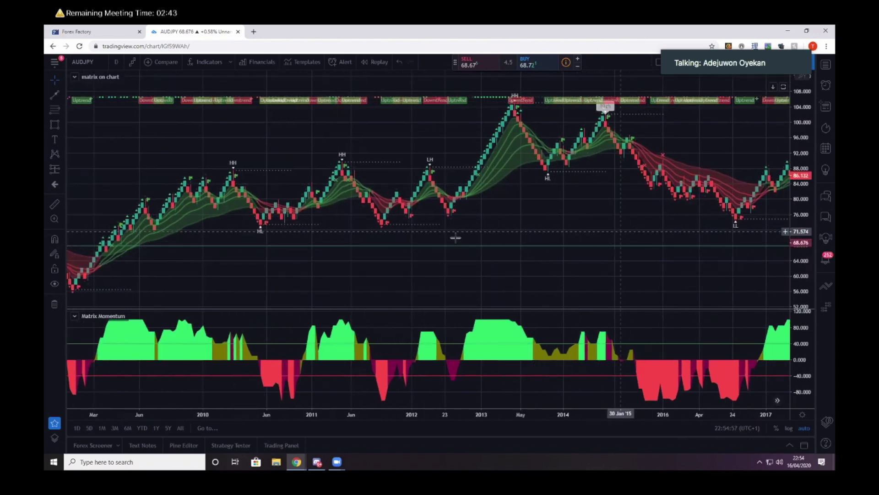
pyautogui.hscroll(5, 448, 229)
pyautogui.hscroll(1, 521, 197)
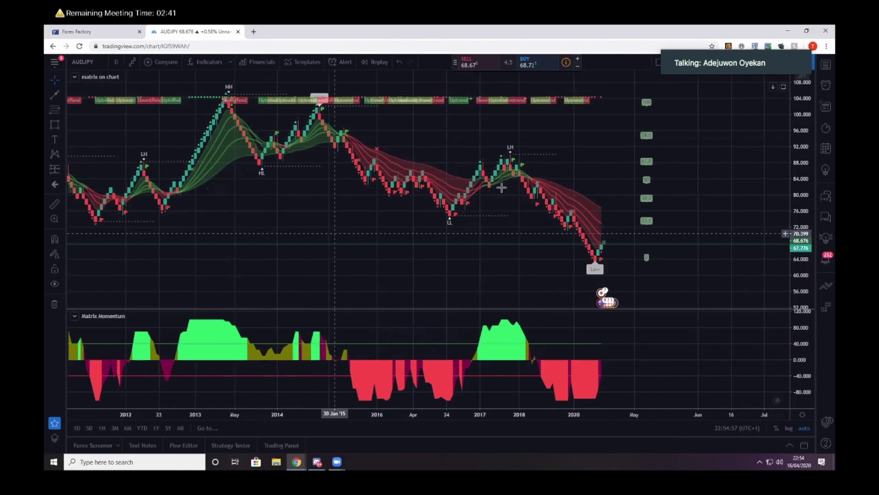
pyautogui.scroll(5, 595, 255)
pyautogui.hscroll(-5, 569, 180)
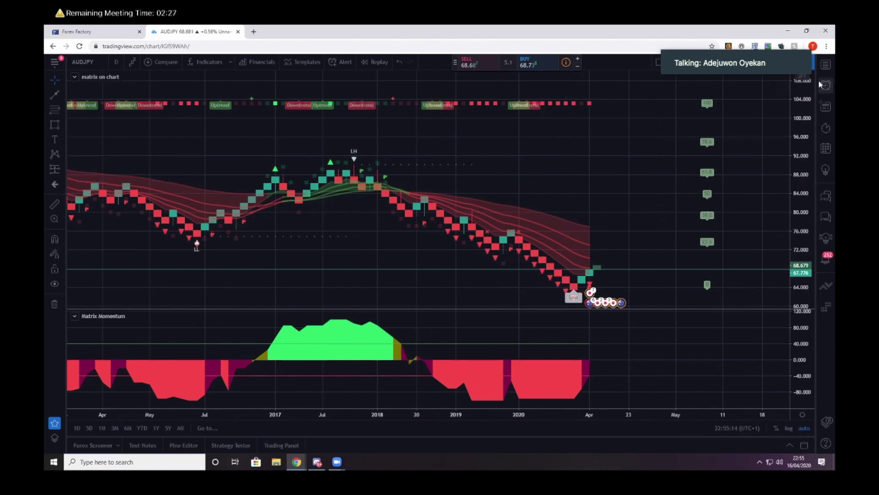
# - Pick GBPJPY from the watchlist and pan back to its earlier Renko bricks
pyautogui.click(826, 65)
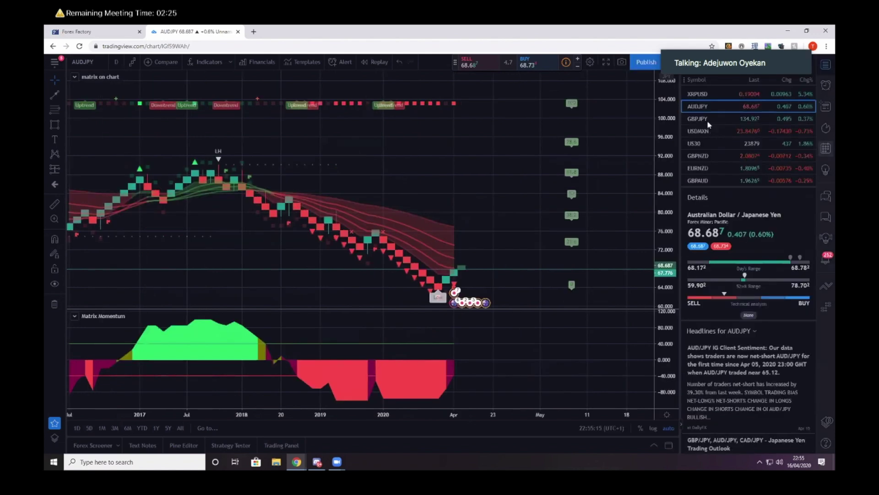
pyautogui.click(697, 119)
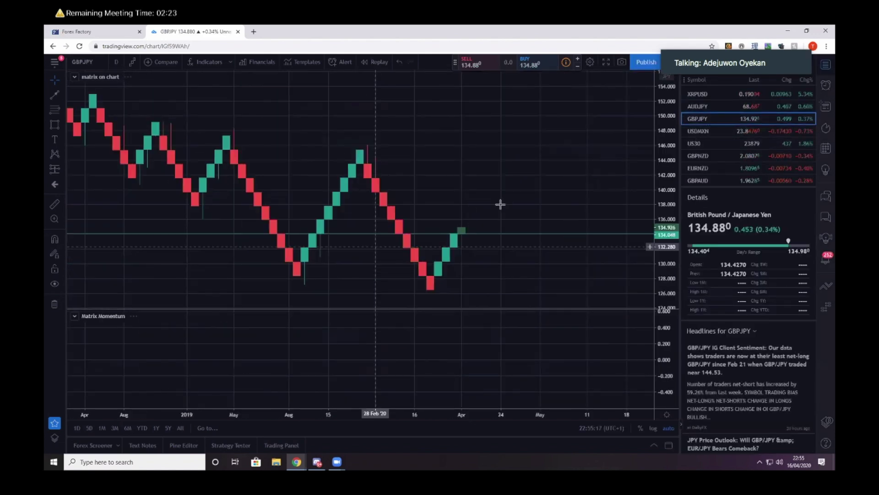
pyautogui.moveTo(490, 202); pyautogui.dragTo(561, 188)
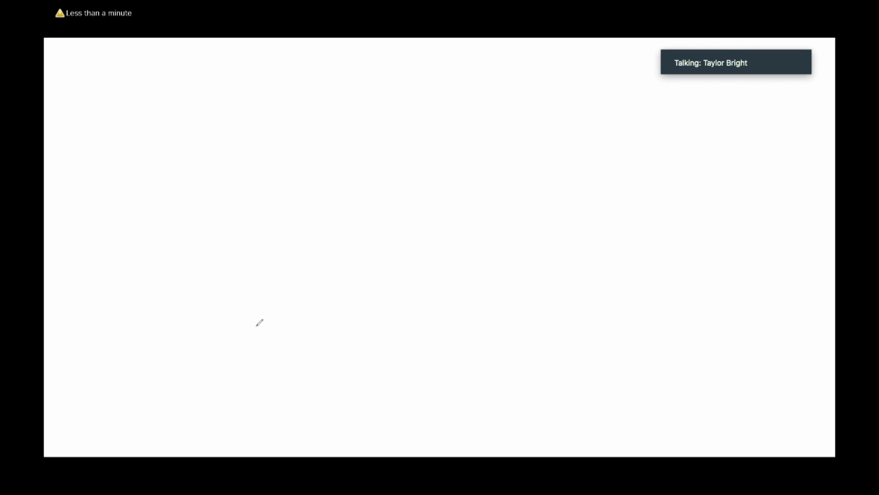
# - Sketch three rising boxes on the whiteboard
pyautogui.moveTo(277, 306); pyautogui.dragTo(256, 325)
pyautogui.moveTo(258, 308)
pyautogui.mouseDown()
pyautogui.moveTo(273, 329)
pyautogui.moveTo(275, 305)
pyautogui.moveTo(228, 308)
pyautogui.mouseUp()
pyautogui.moveTo(328, 275)
pyautogui.mouseDown()
pyautogui.moveTo(285, 285)
pyautogui.moveTo(332, 311)
pyautogui.moveTo(331, 274)
pyautogui.mouseUp()
pyautogui.moveTo(380, 227)
pyautogui.mouseDown()
pyautogui.moveTo(355, 234)
pyautogui.moveTo(388, 262)
pyautogui.mouseUp()
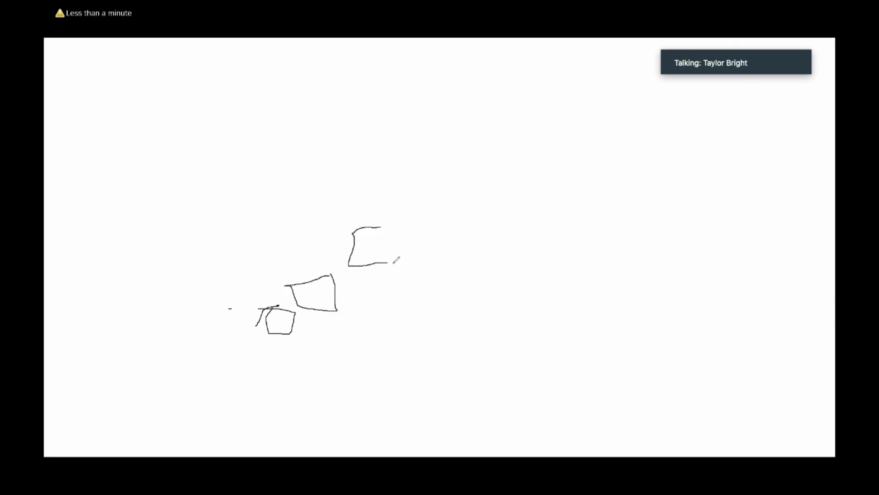
pyautogui.moveTo(383, 228); pyautogui.dragTo(387, 263)
# - Mark each box with an X and draw a rectangle beside the top box
pyautogui.moveTo(276, 315); pyautogui.dragTo(285, 330)
pyautogui.moveTo(287, 318); pyautogui.dragTo(279, 330)
pyautogui.moveTo(311, 288); pyautogui.dragTo(321, 298)
pyautogui.moveTo(370, 238); pyautogui.dragTo(354, 253)
pyautogui.moveTo(361, 242); pyautogui.dragTo(371, 255)
pyautogui.moveTo(438, 267)
pyautogui.mouseDown()
pyautogui.moveTo(406, 284)
pyautogui.moveTo(451, 290)
pyautogui.moveTo(447, 265)
pyautogui.mouseUp()
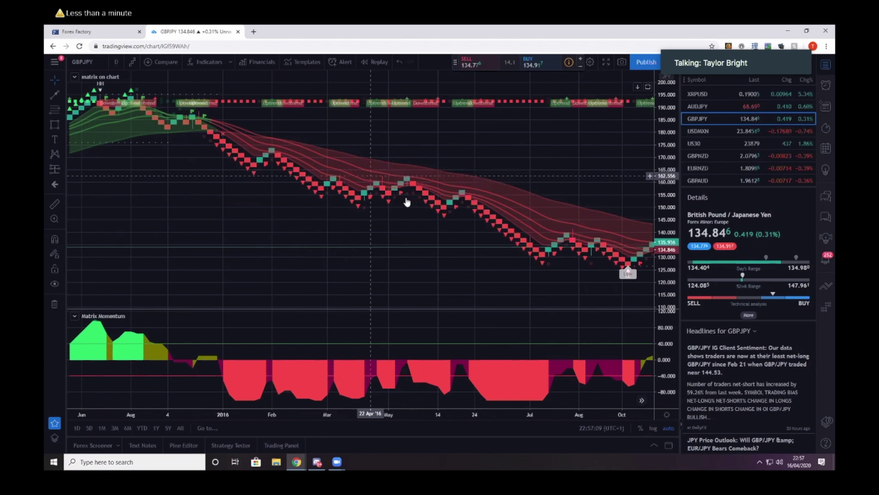
# - Pan and zoom the GBPJPY Renko chart to show February 2016 through the 2017 recovery above 140
pyautogui.moveTo(426, 235); pyautogui.dragTo(236, 181)
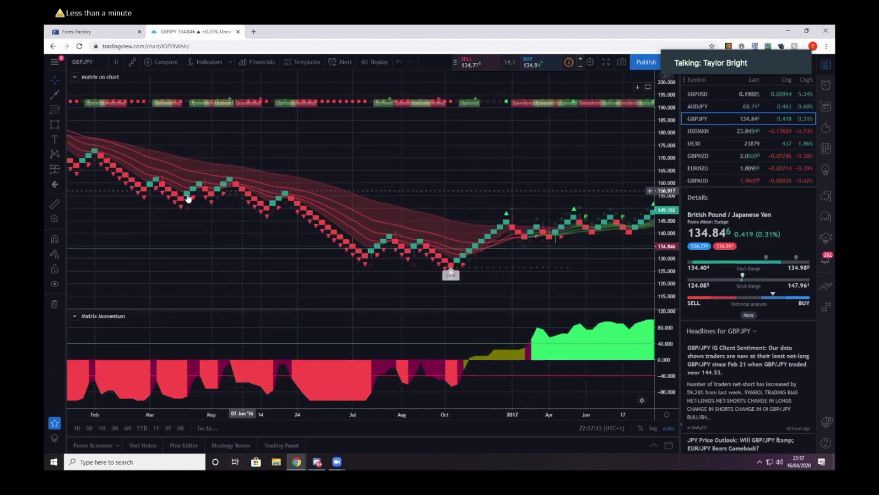
pyautogui.scroll(-2, 187, 182)
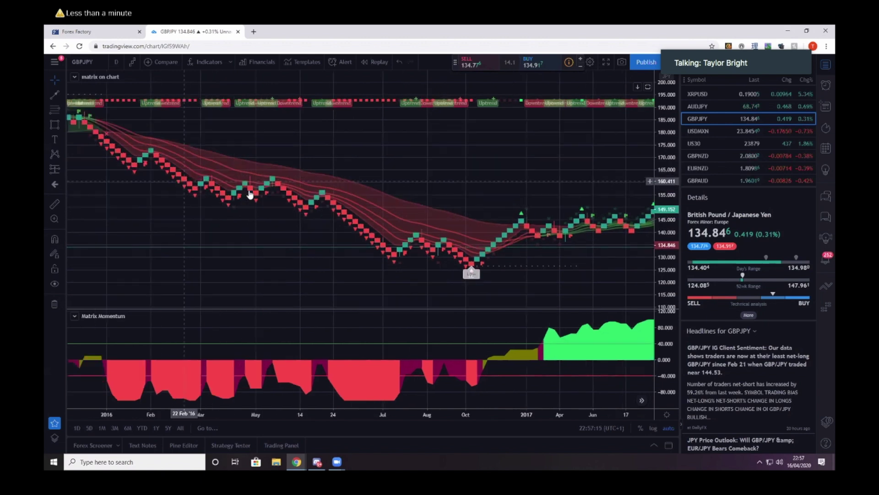